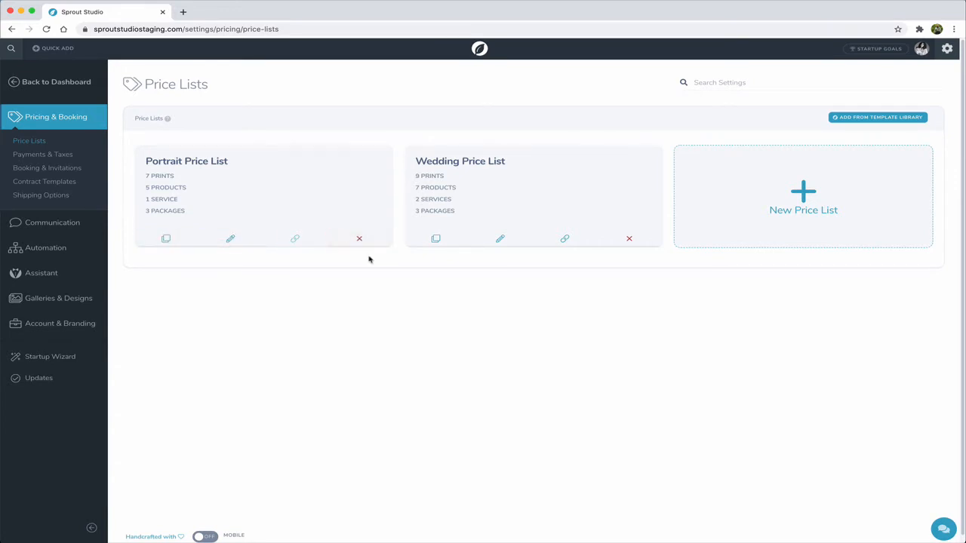
# - Create a new price list named "My new price list"
pyautogui.click(803, 240)
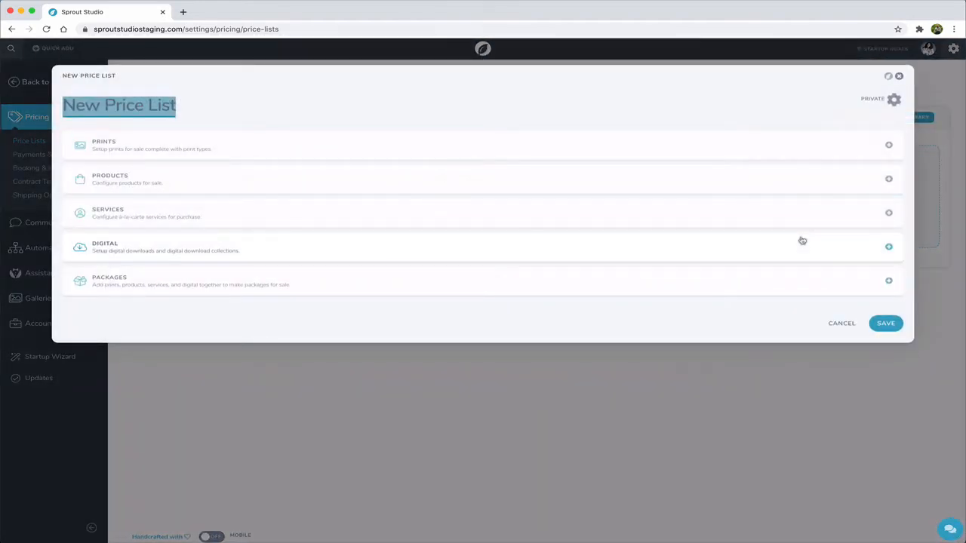
pyautogui.write('My new price list')
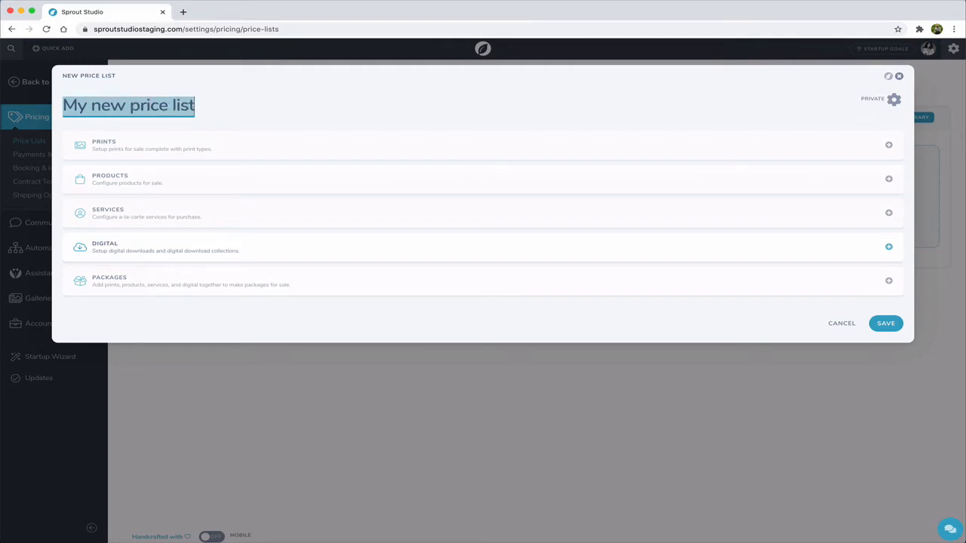
pyautogui.click(495, 100)
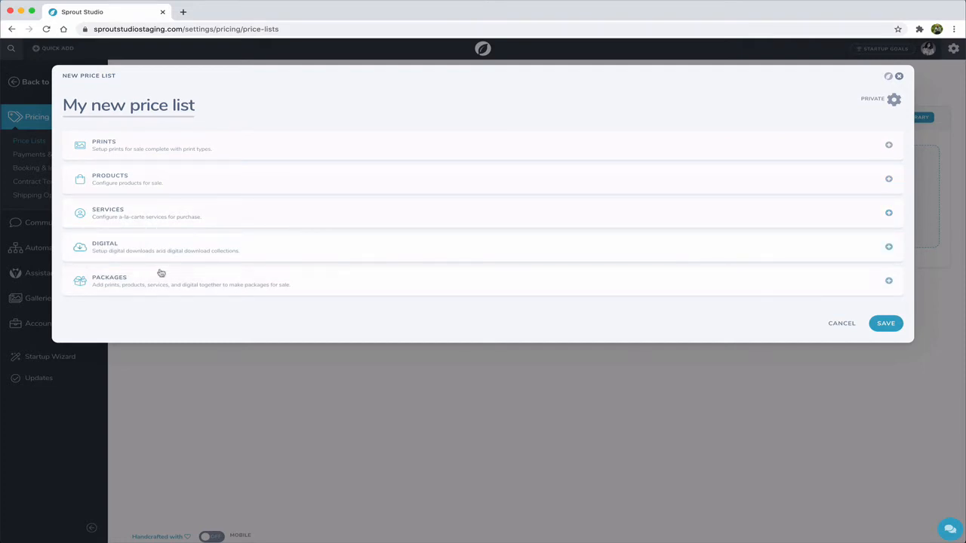
# - Add a print type named "Framed Print" with the image Print-Type-Framed.jpg from the Mockups folder and the pasted "Curabitur vel leo" placeholder description, and save it
pyautogui.click(155, 155)
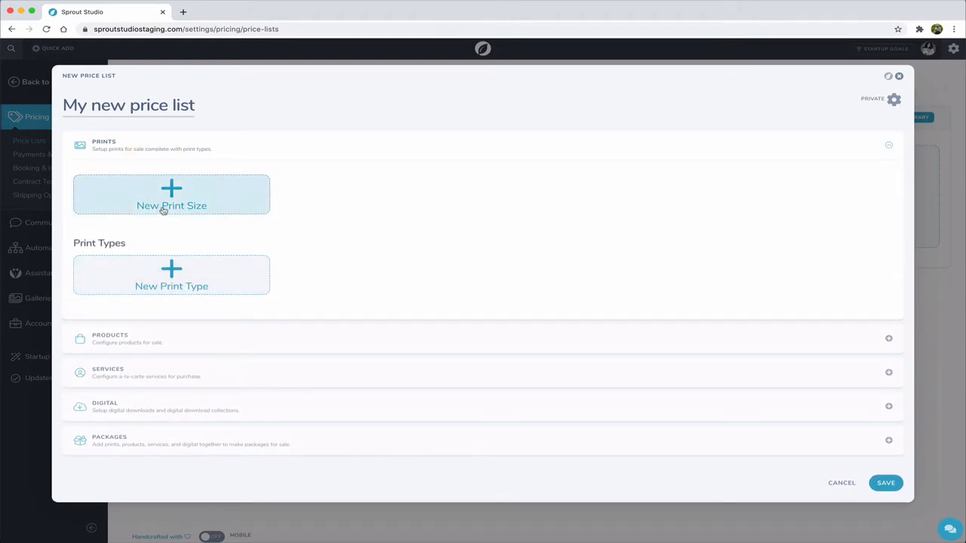
pyautogui.click(172, 290)
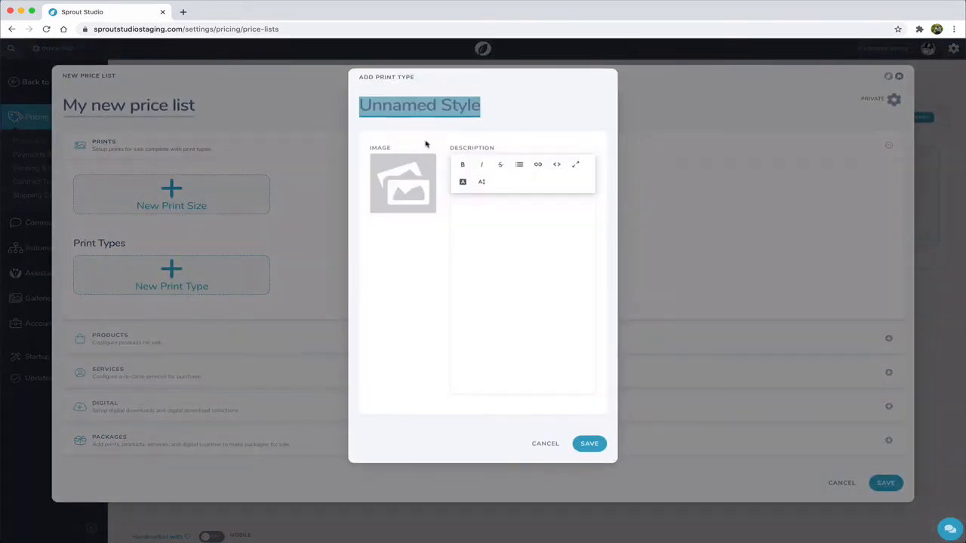
pyautogui.write('Framed Print')
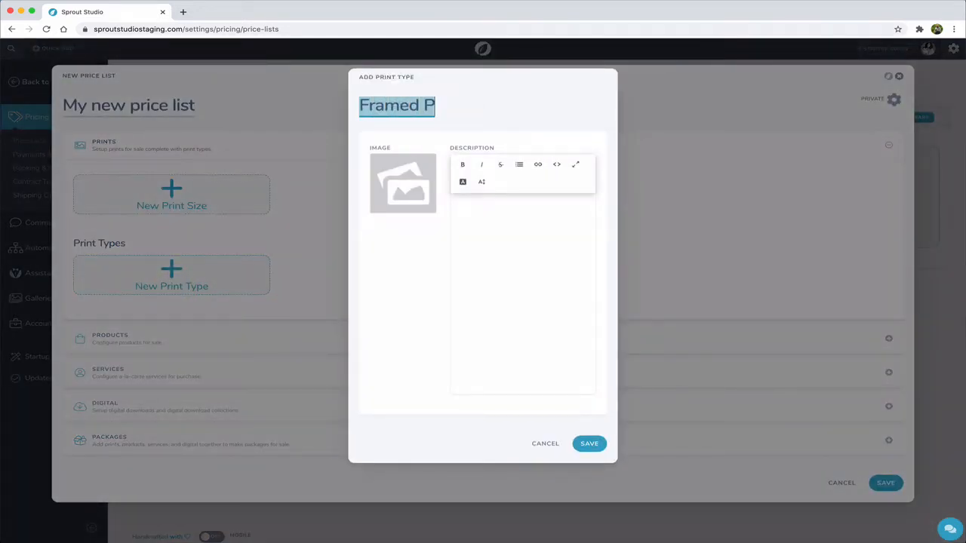
pyautogui.click(396, 186)
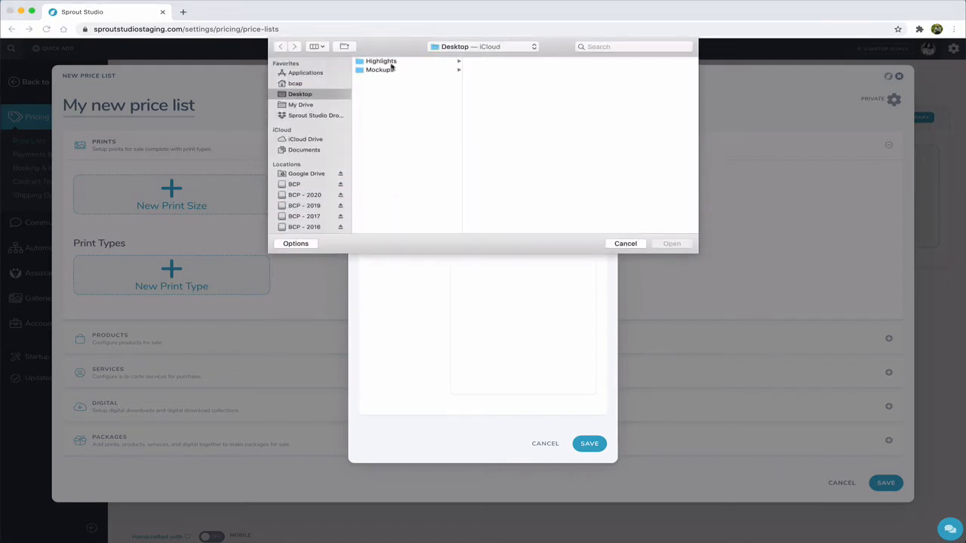
pyautogui.click(390, 69)
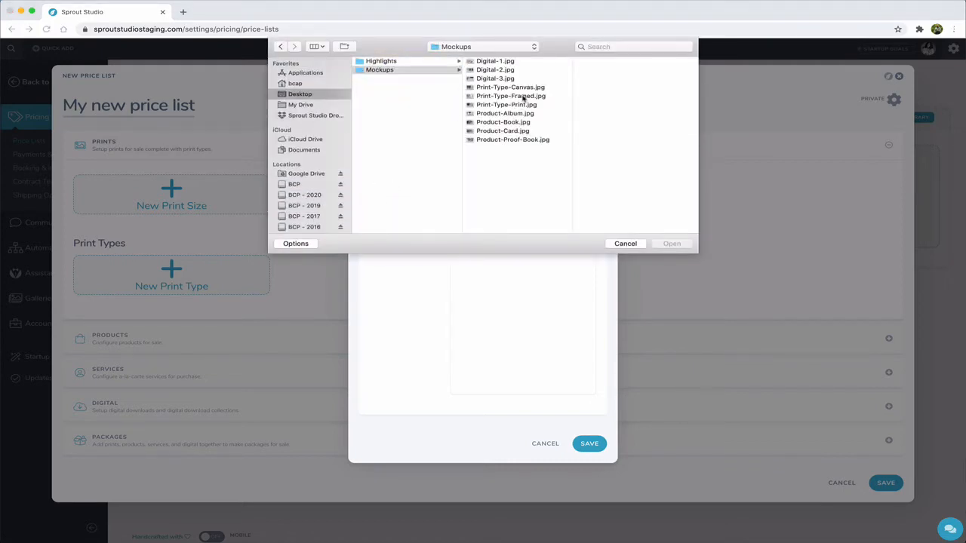
pyautogui.click(523, 97)
pyautogui.click(673, 244)
pyautogui.click(535, 233)
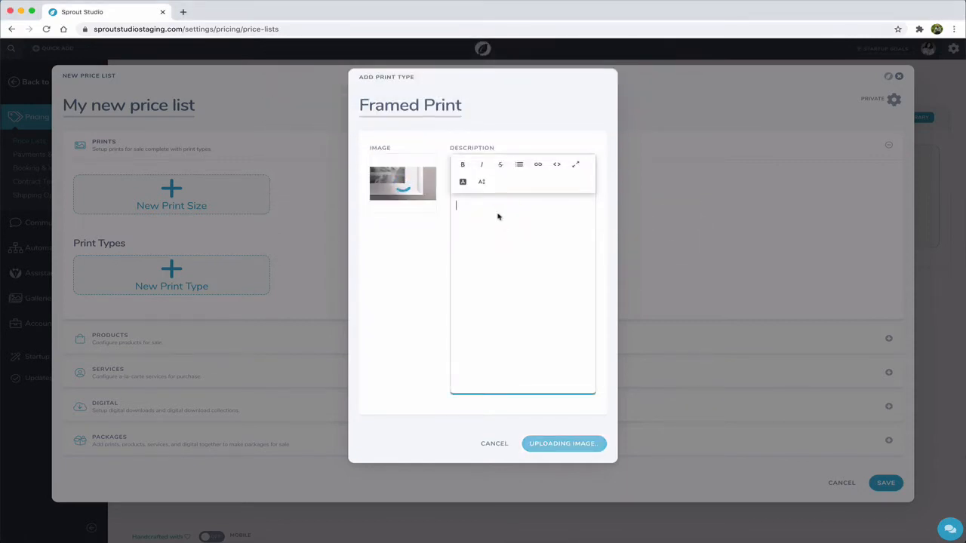
pyautogui.write('Curabitur vel leo in ligula varius faucibus non quis urna. In non vestibulum dui. Phasellus mollis tincidunt ligula sed mattis. Lorem ipsum dolor sit amet, consectetur adipiscing elit. Nam volutpat ipsum scelerisque, porta dui a, ornare ligula. Lorem ipsum dolor sit amet, consectetur adipiscing elit. Pellentesque eleifend suscipit risus, vel volutpat sapien suscipit eget. Maecenas gravida sapien eget cursus ornare.')
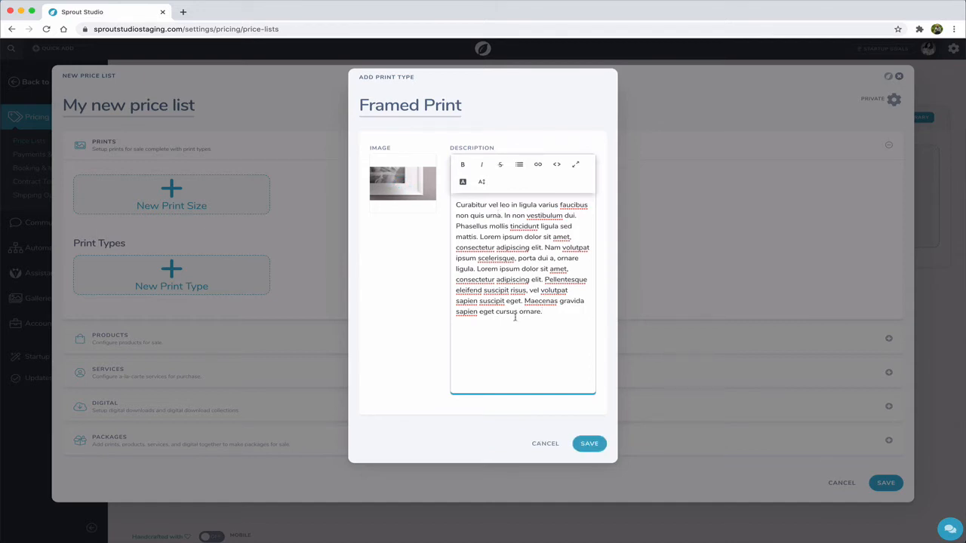
pyautogui.click(587, 444)
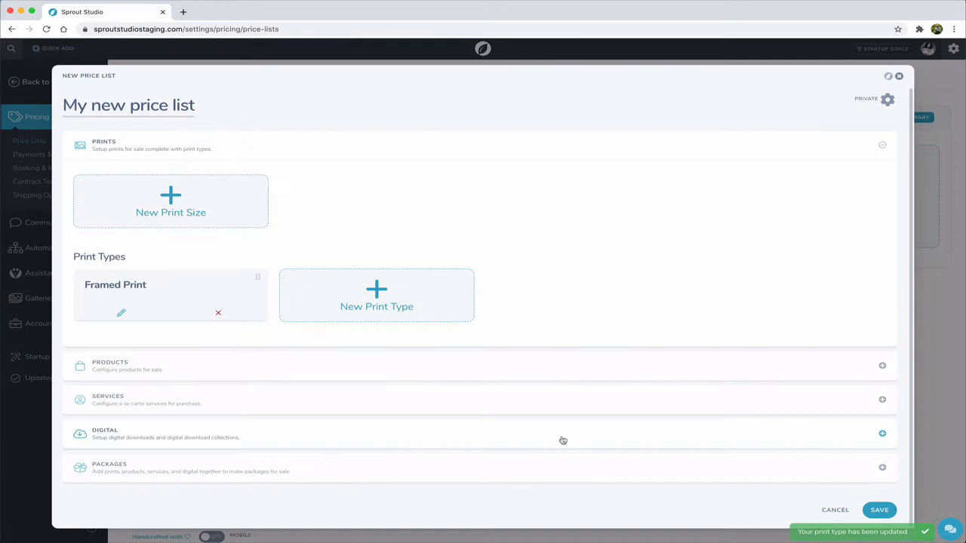
# - Add a print type named "Canvas Gallery Wrap" with the image Print-Type-Canvas.jpg and the pasted "Etiam quis nunc" placeholder description, and save it
pyautogui.click(370, 293)
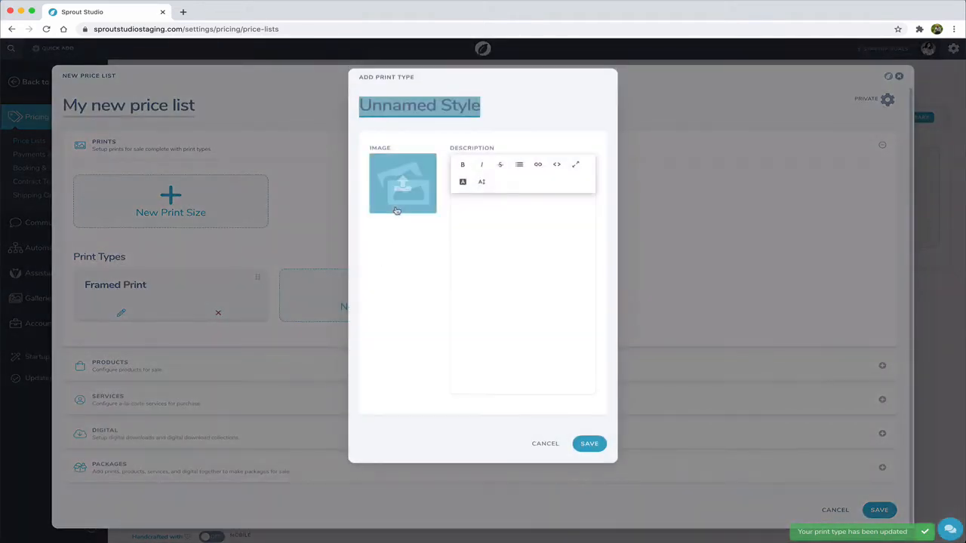
pyautogui.write('Canvas')
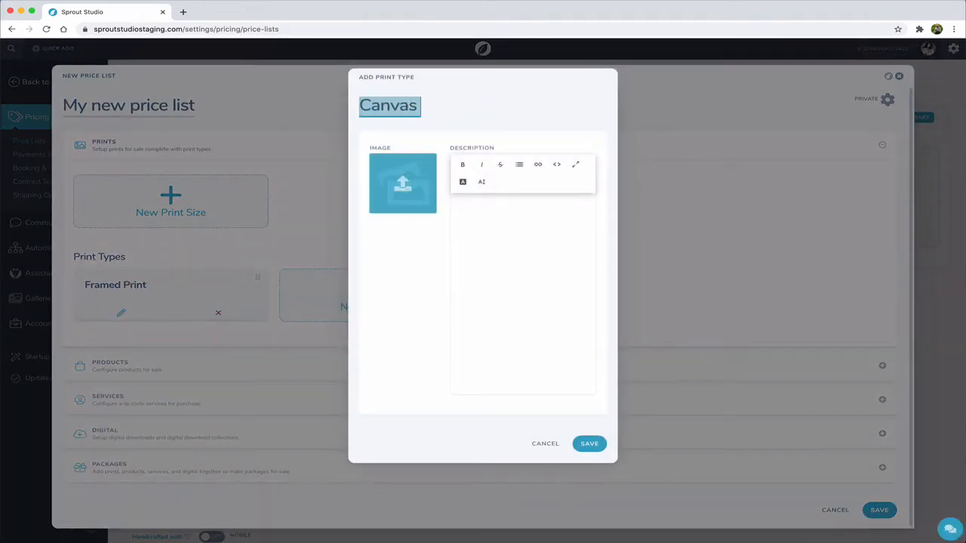
pyautogui.write(' Gallery Wrap')
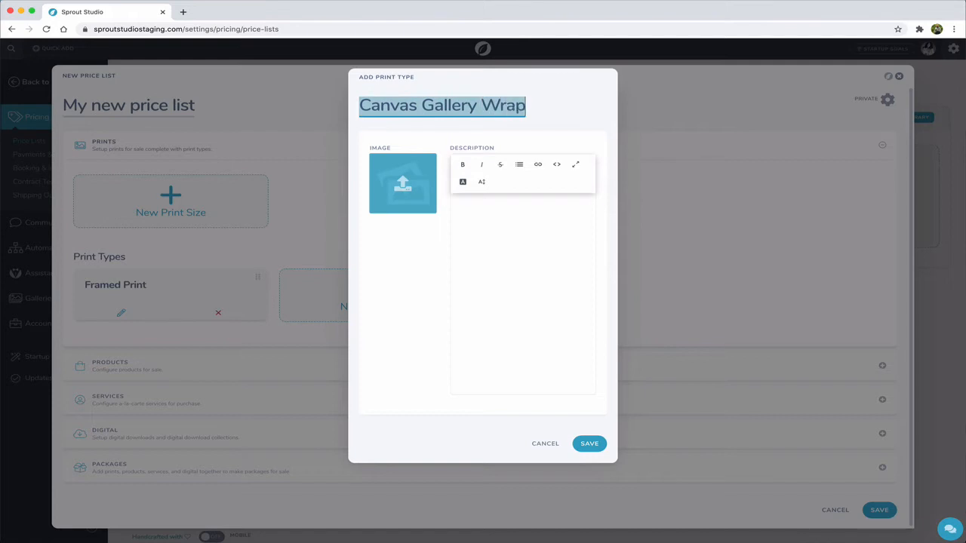
pyautogui.click(402, 188)
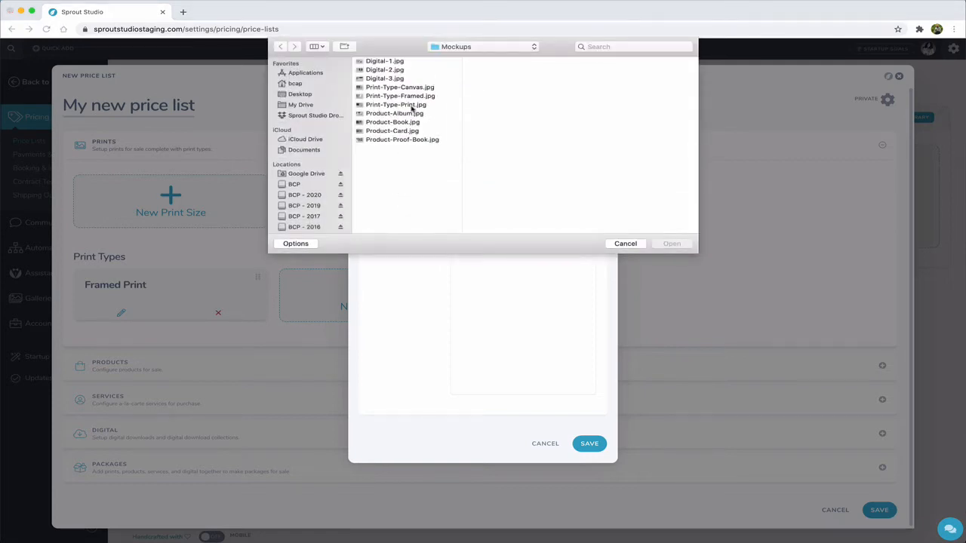
pyautogui.doubleClick(414, 87)
pyautogui.click(506, 244)
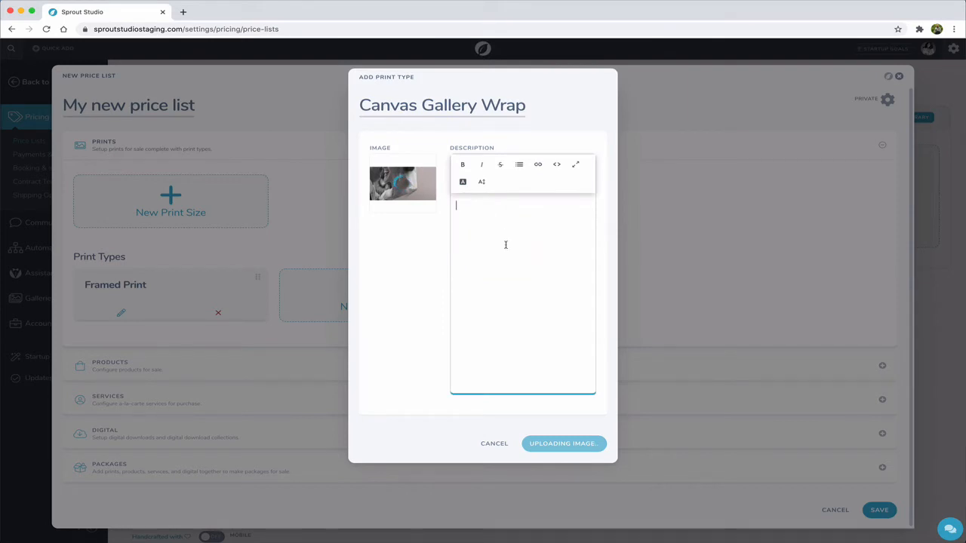
pyautogui.write('Etiam quis nunc iaculis, porttitor ex ac, imperdiet ligula. Nullam eget urna vel nisi imperdiet laoreet. Morbi placerat sodales ligula, at viverra augue scelerisque id. Nulla at libero at nulla facilisis hendrerit sit amet et augue. Ut pellentesque feugiat turpis, ac condimentum diam malesuada a. Vivamus ipsum risus, consectetur eleifend tortor sed, dictum hendrerit ante. Nulla pretium quam justo, quis lacinia ipsum ornare sed.')
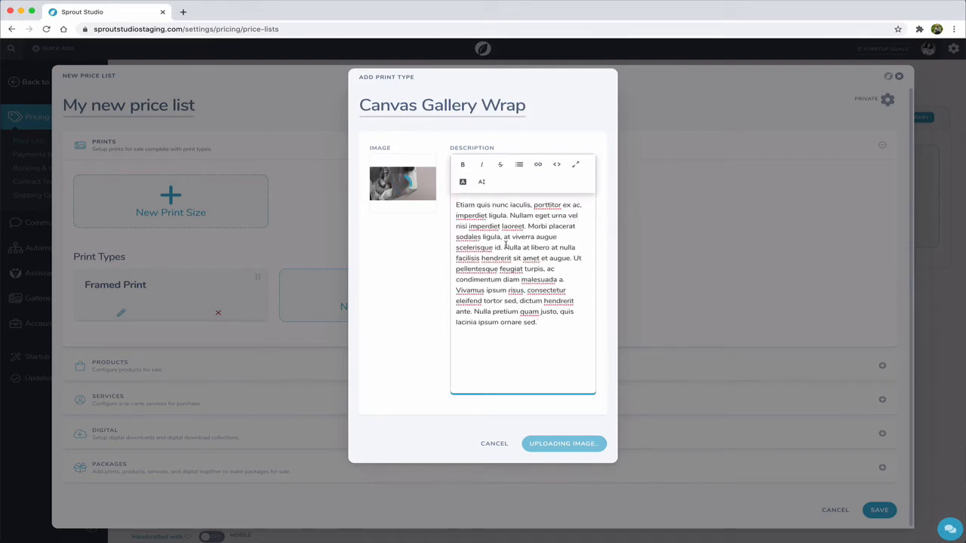
pyautogui.click(591, 443)
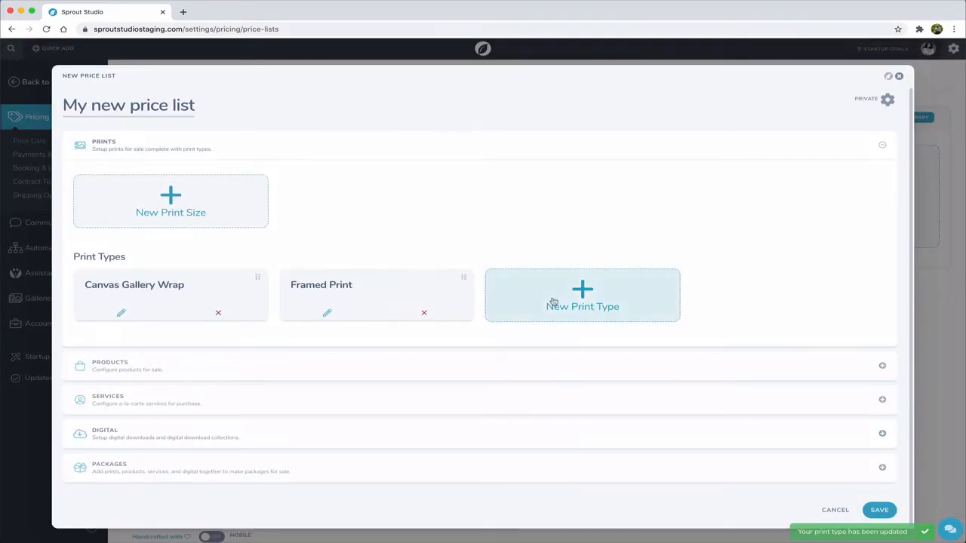
# - Add a print type named "Print" with the image Print-Type-Print.jpg and the pasted "Etiam quis nunc" placeholder description, and save it
pyautogui.click(552, 302)
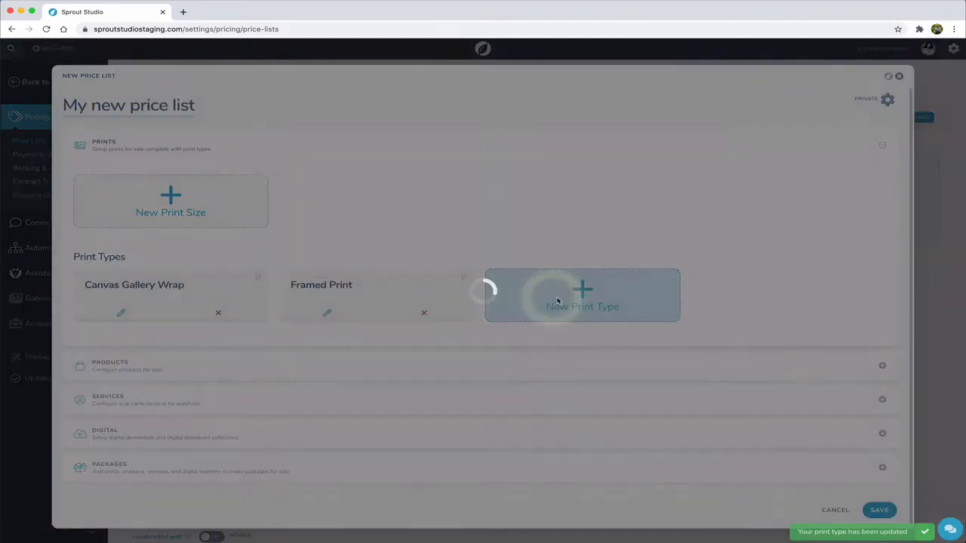
pyautogui.write('Print')
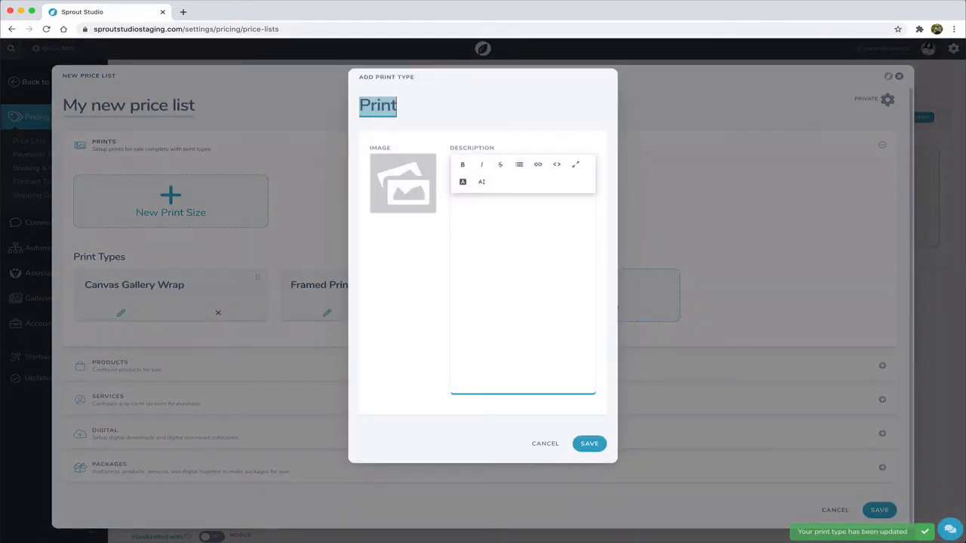
pyautogui.click(422, 202)
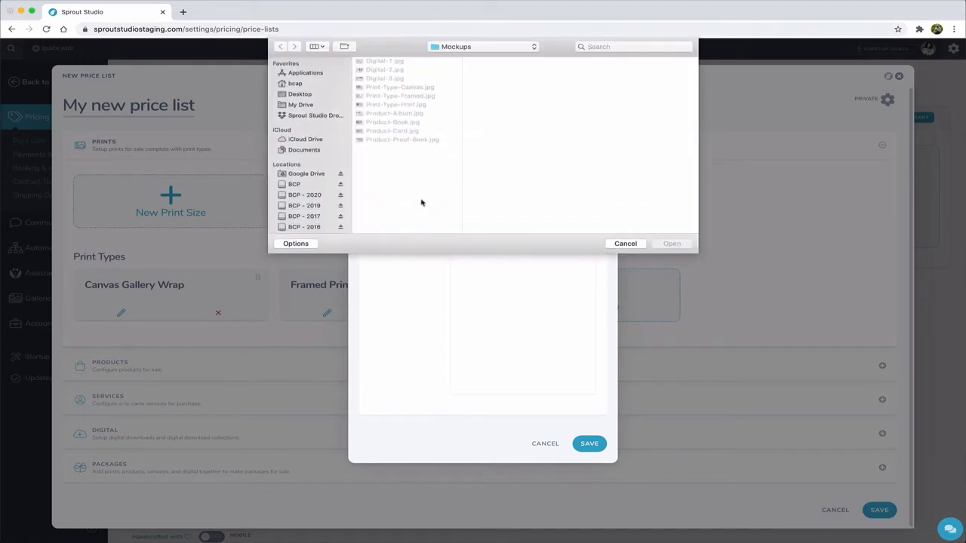
pyautogui.doubleClick(408, 107)
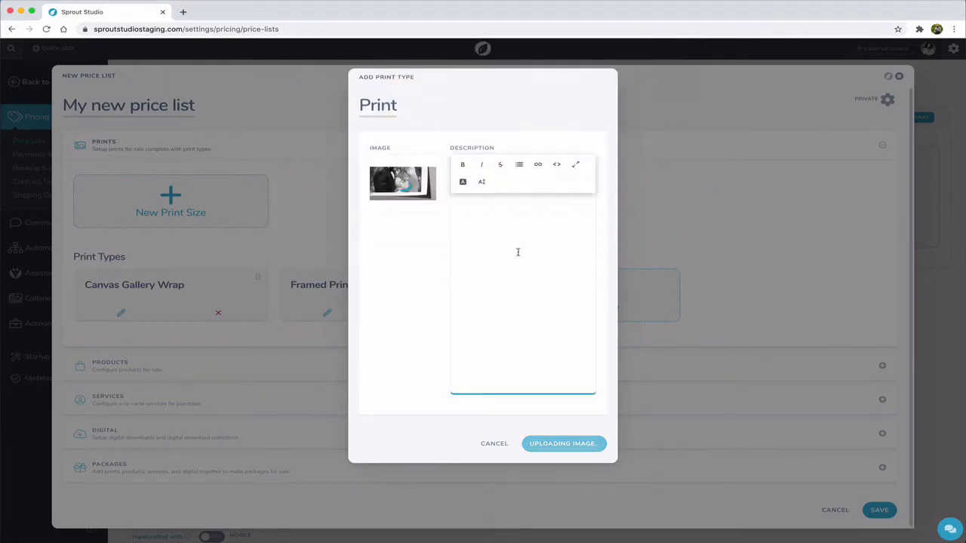
pyautogui.click(518, 252)
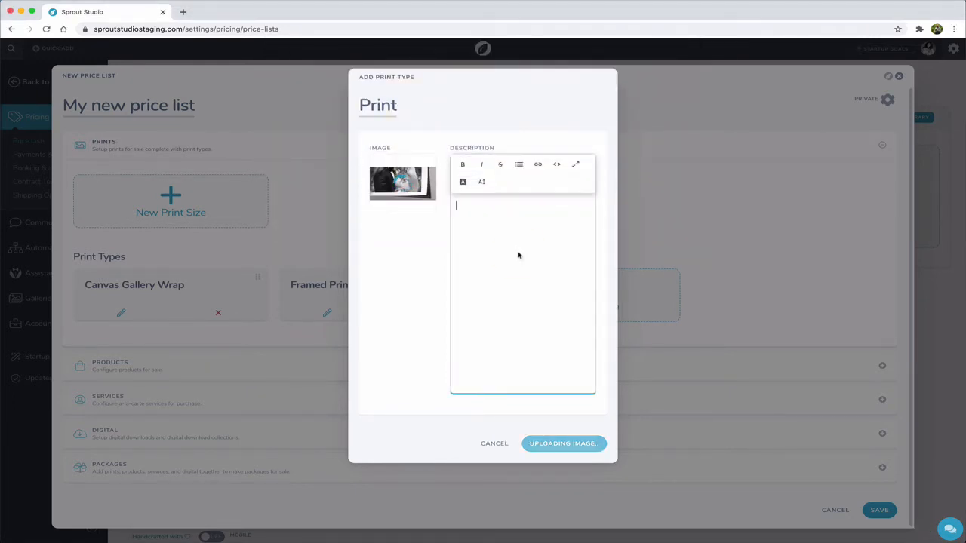
pyautogui.write('Etiam quis nunc iaculis, porttitor ex ac, imperdiet ligula. Nullam eget urna vel nisi imperdiet laoreet. Morbi placerat sodales ligula, at viverra augue scelerisque id. Nulla at libero at nulla facilisis hendrerit sit amet et augue. Ut pellentesque feugiat turpis, ac condimentum diam malesuada a. Vivamus ipsum risus, consectetur eleifend tortor sed, dictum hendrerit ante. Nulla pretium quam justo, quis lacinia ipsum ornare sed.')
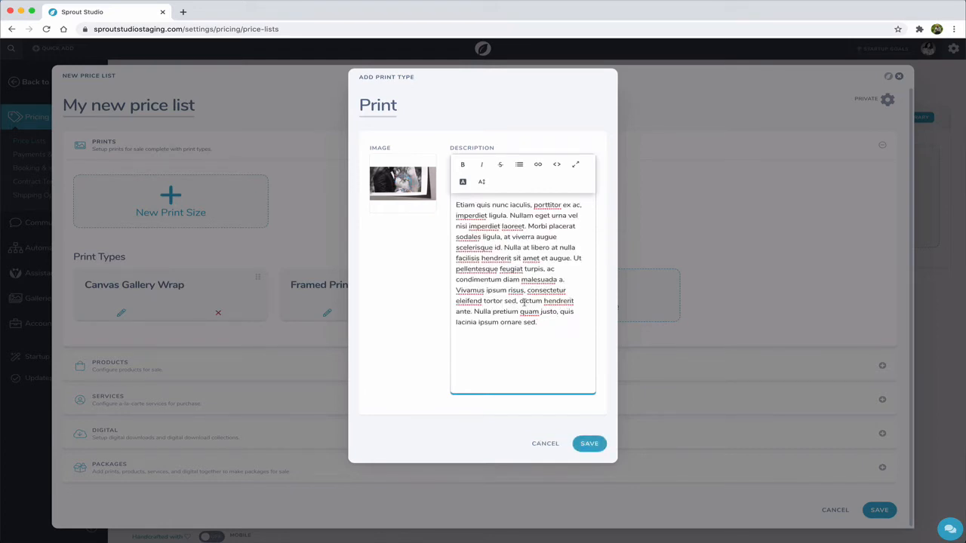
pyautogui.click(588, 444)
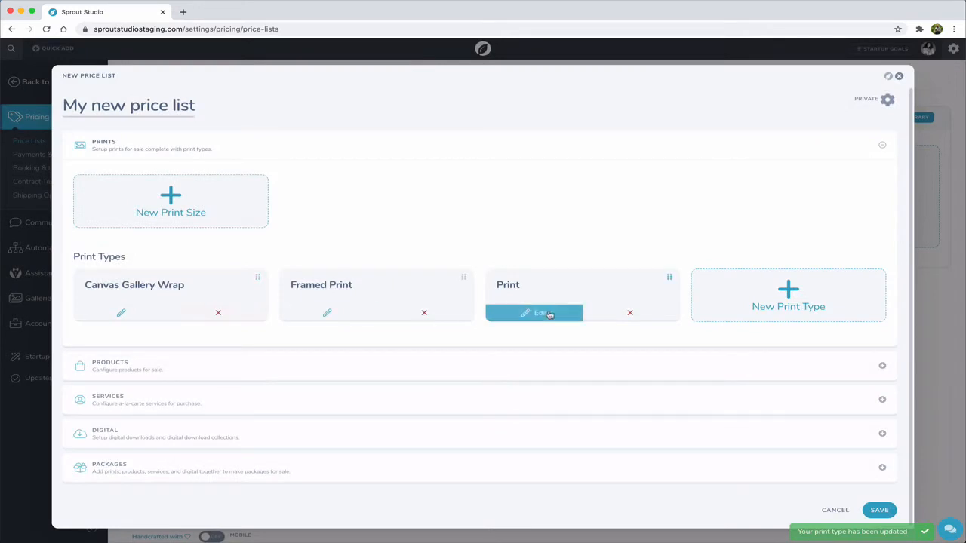
# - Start a new print size in the Prints section with dimensions of 4 x 6 inches
pyautogui.click(166, 212)
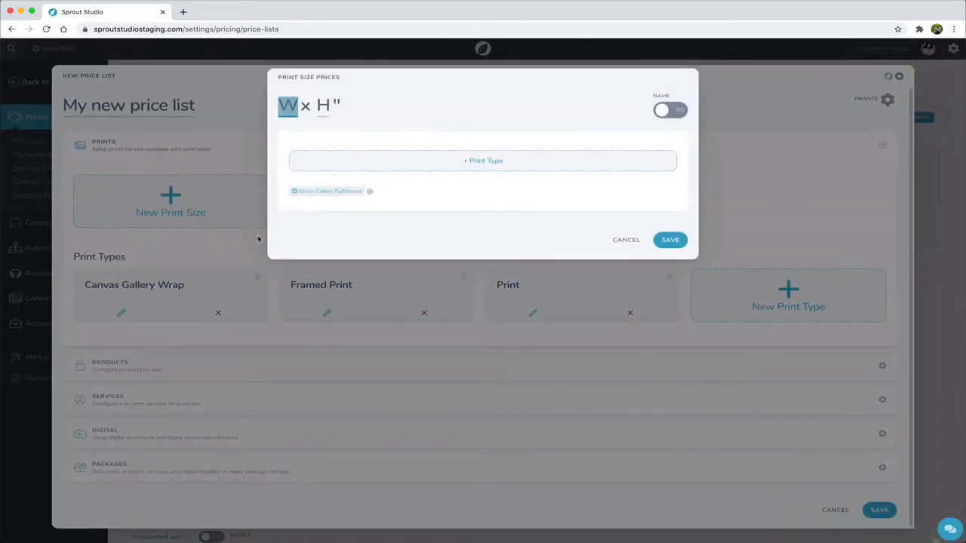
pyautogui.write('4')
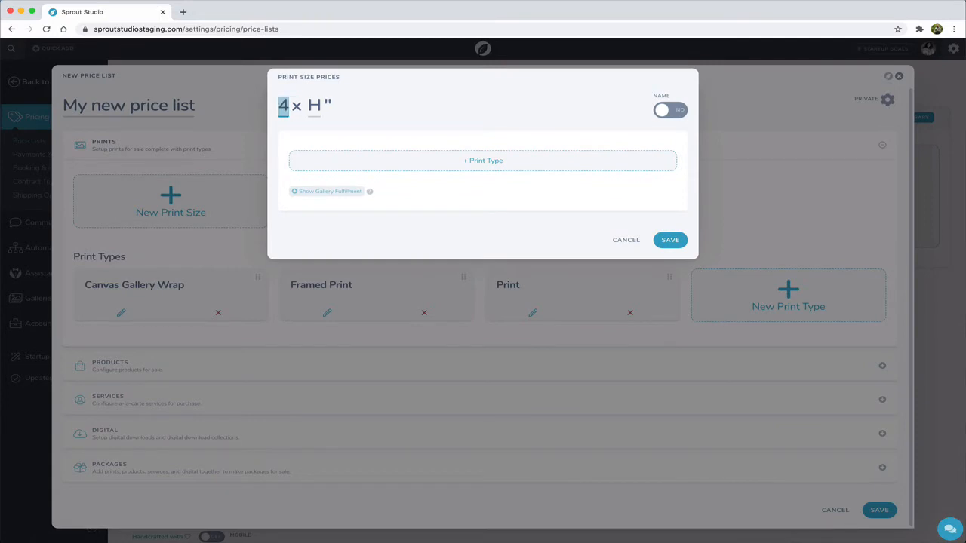
pyautogui.press('Tab')
pyautogui.write('6')
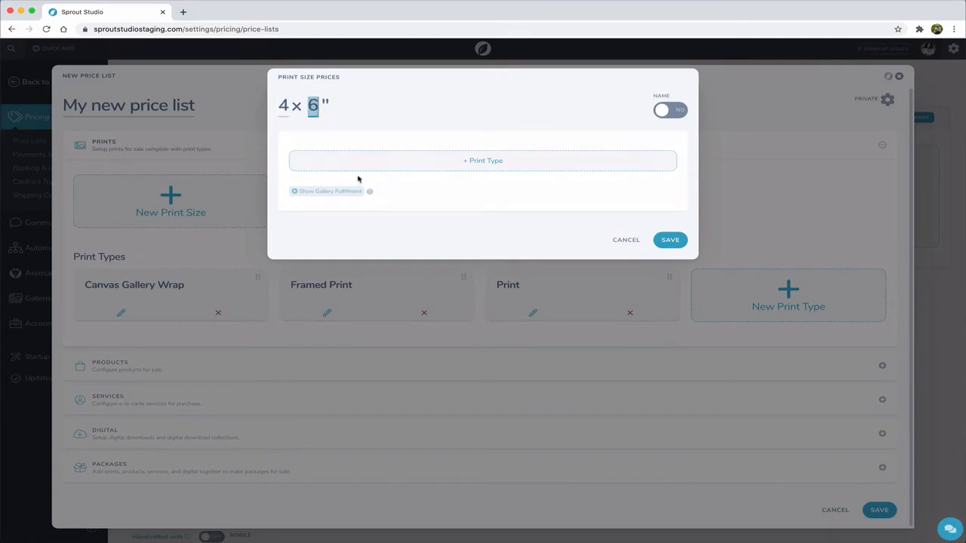
# - Add the Print type to the 4 x 6 size at a price of $65 and save the print size
pyautogui.click(384, 165)
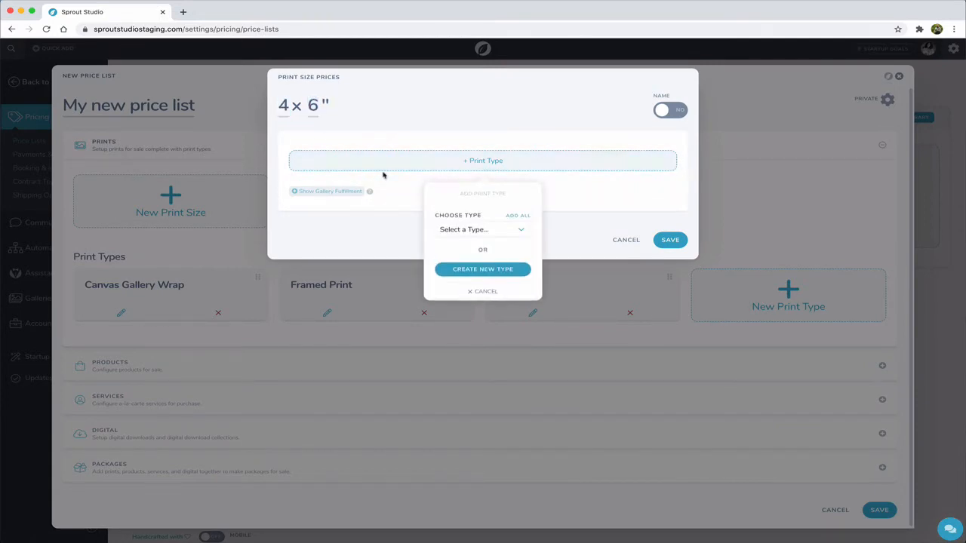
pyautogui.click(466, 230)
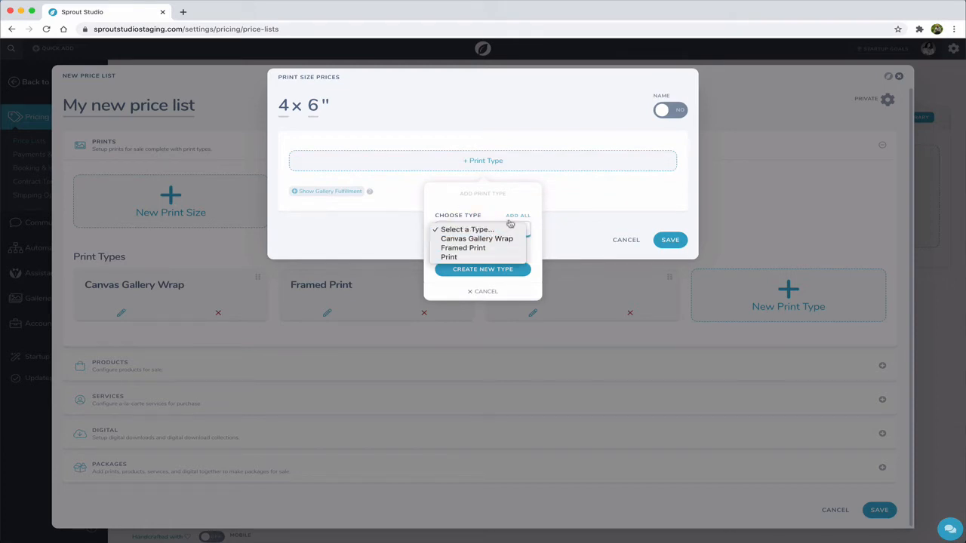
pyautogui.click(456, 258)
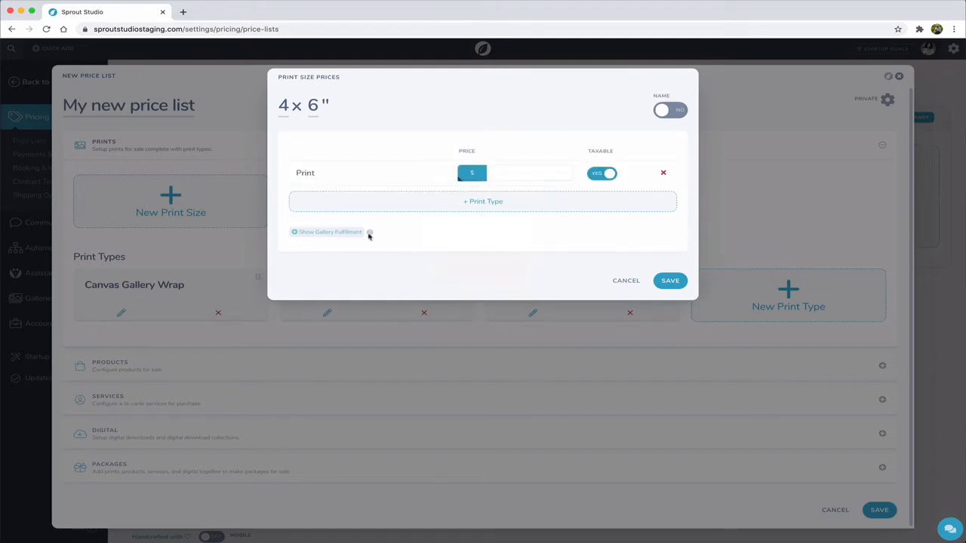
pyautogui.click(510, 175)
pyautogui.write('65')
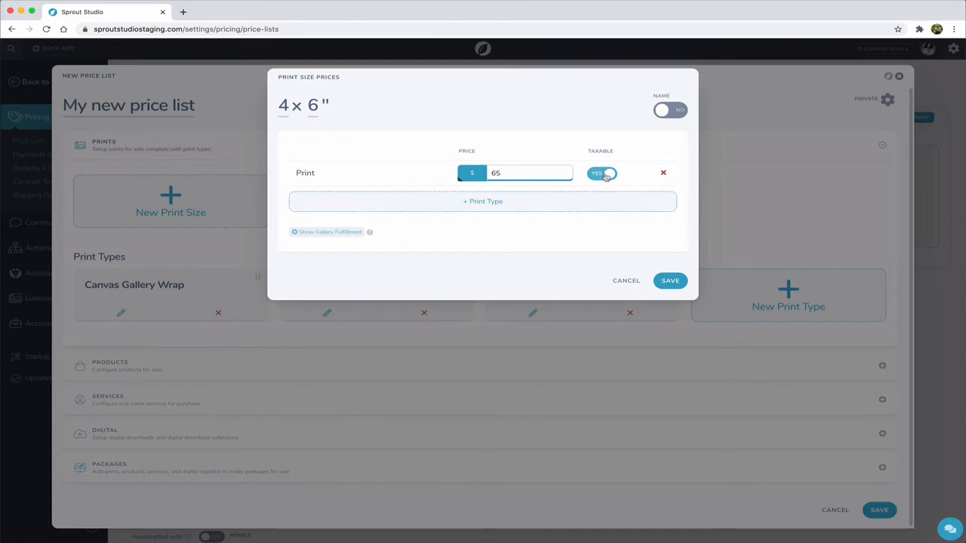
pyautogui.click(667, 283)
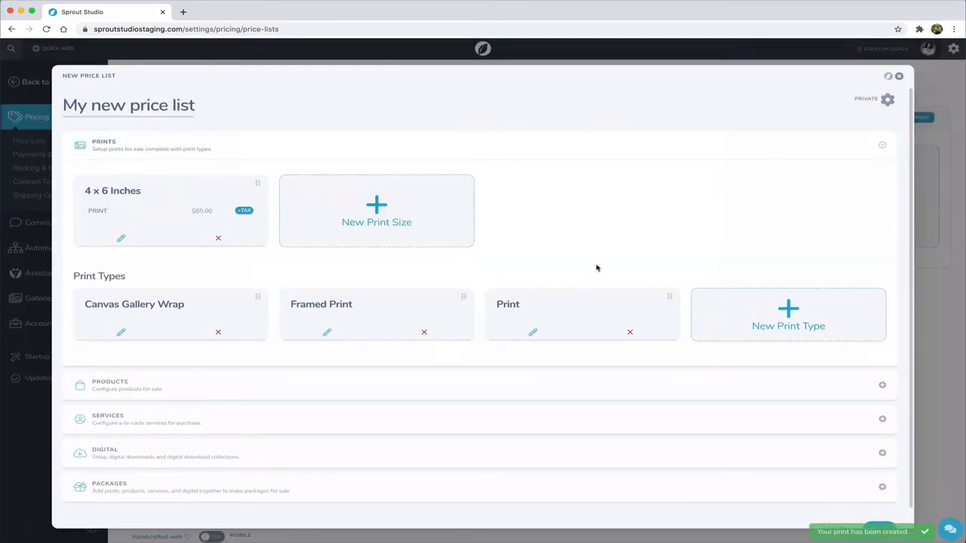
# - Create a 5 x 7 inch print size with the Print type priced at $65 and save it
pyautogui.click(333, 231)
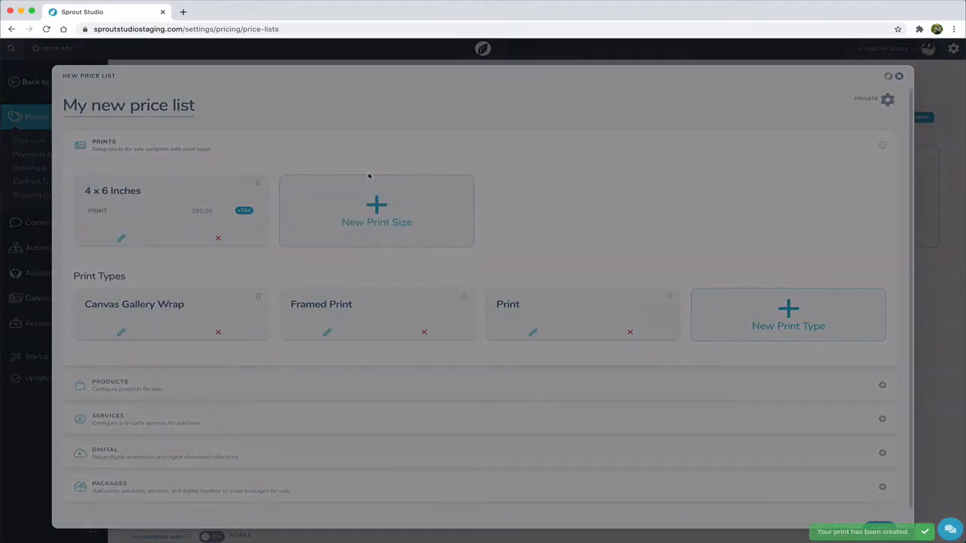
pyautogui.write('5 x ')
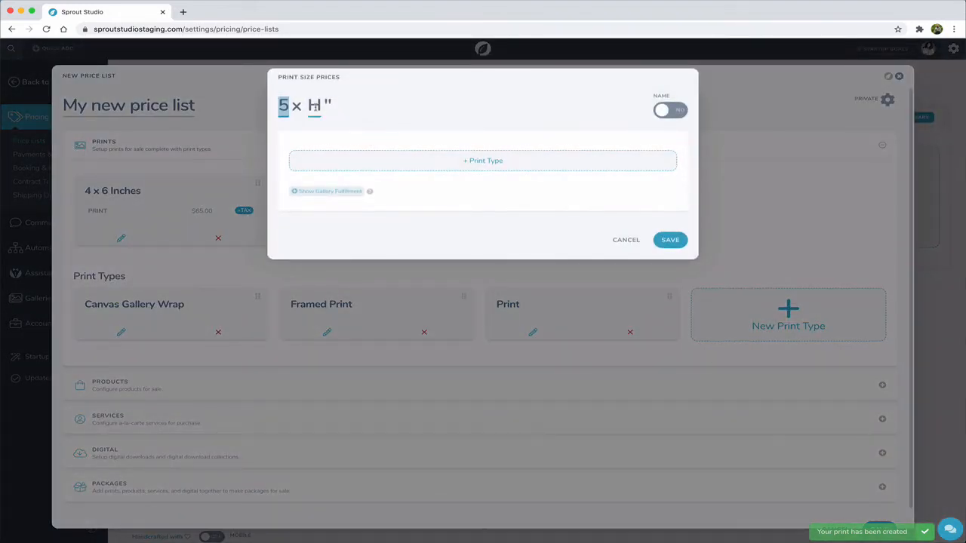
pyautogui.write('7')
pyautogui.click(348, 166)
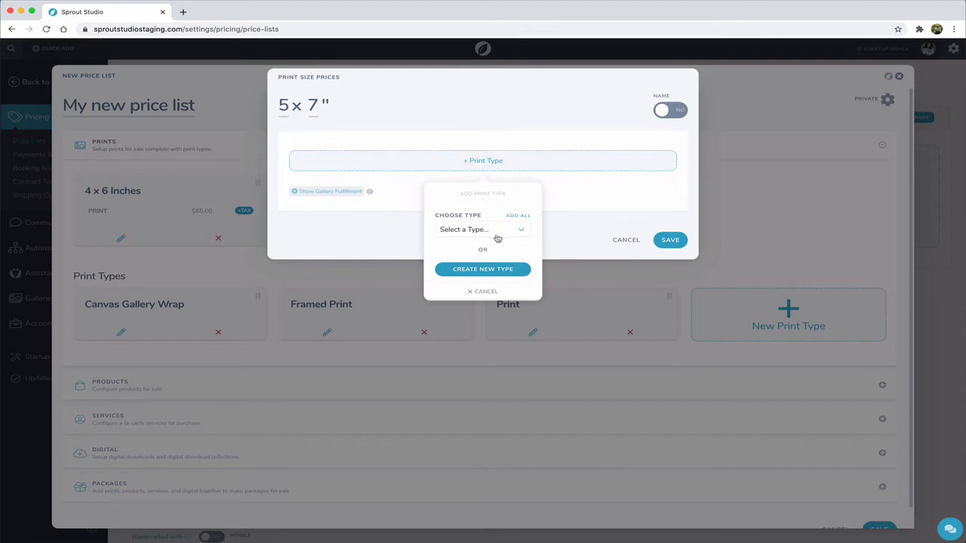
pyautogui.click(494, 234)
pyautogui.click(467, 258)
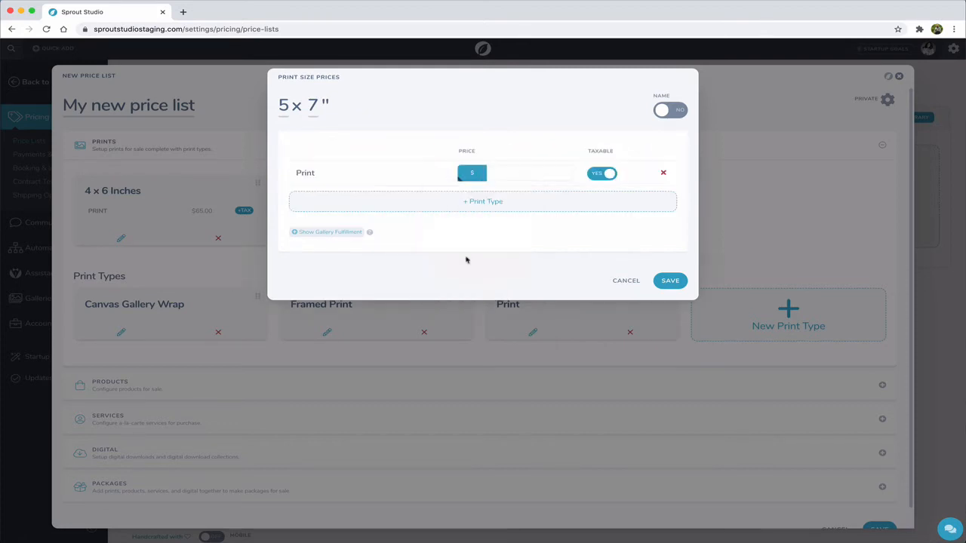
pyautogui.click(522, 174)
pyautogui.write('65')
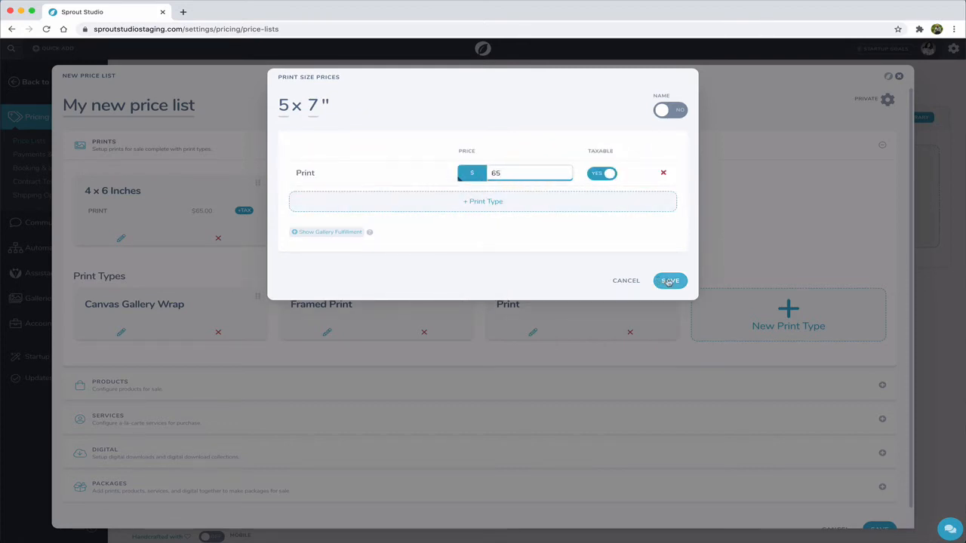
pyautogui.click(669, 282)
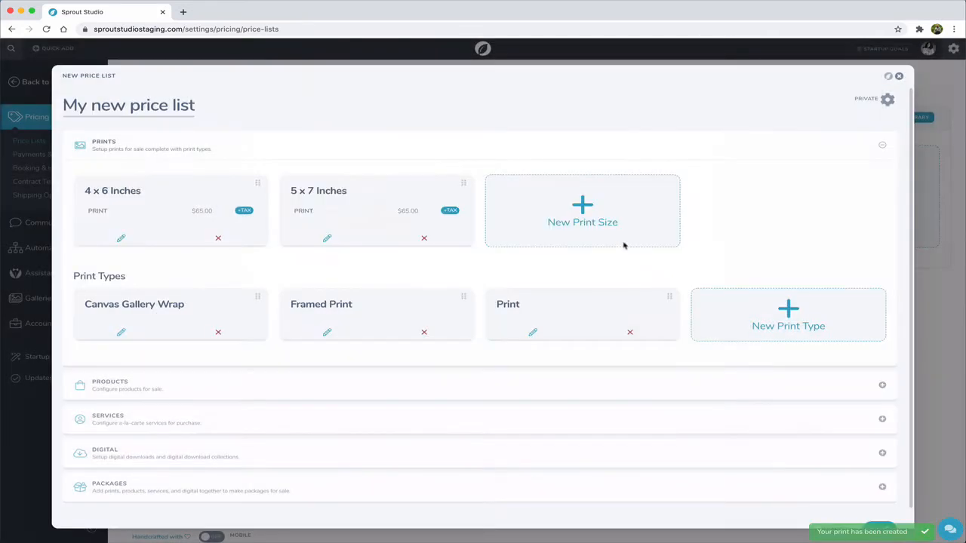
# - Create an 8 x 10 inch print size with the Print type priced at $65 and save it
pyautogui.click(493, 212)
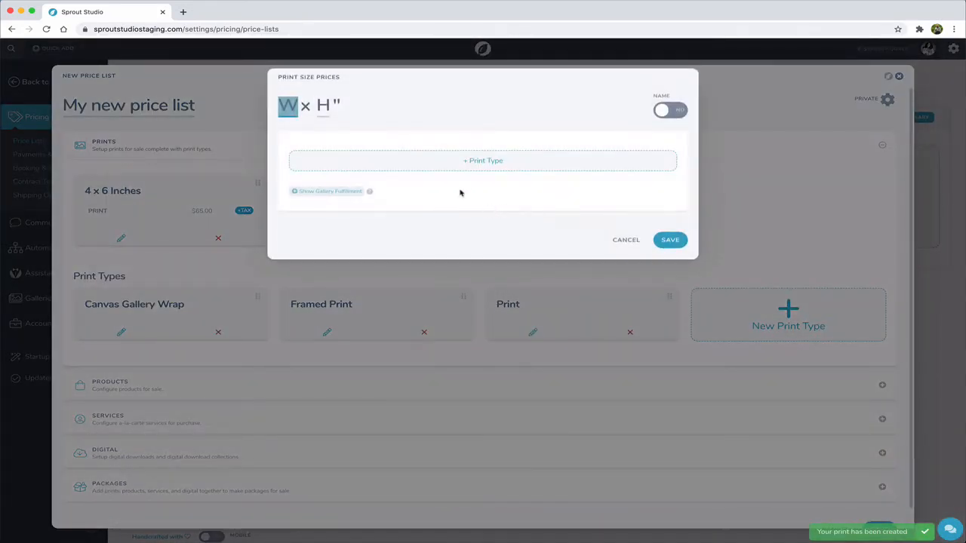
pyautogui.write('8')
pyautogui.press('Tab')
pyautogui.write('10')
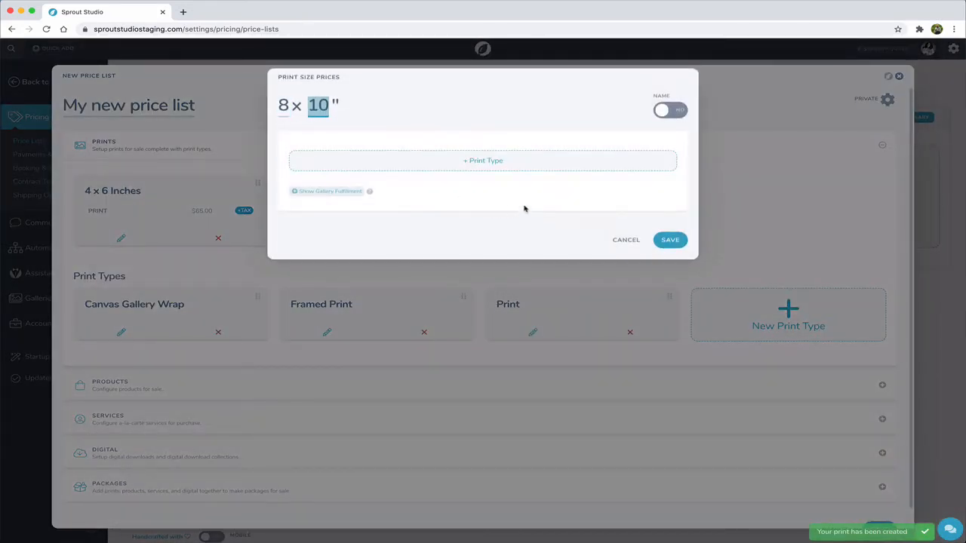
pyautogui.click(528, 162)
pyautogui.click(462, 230)
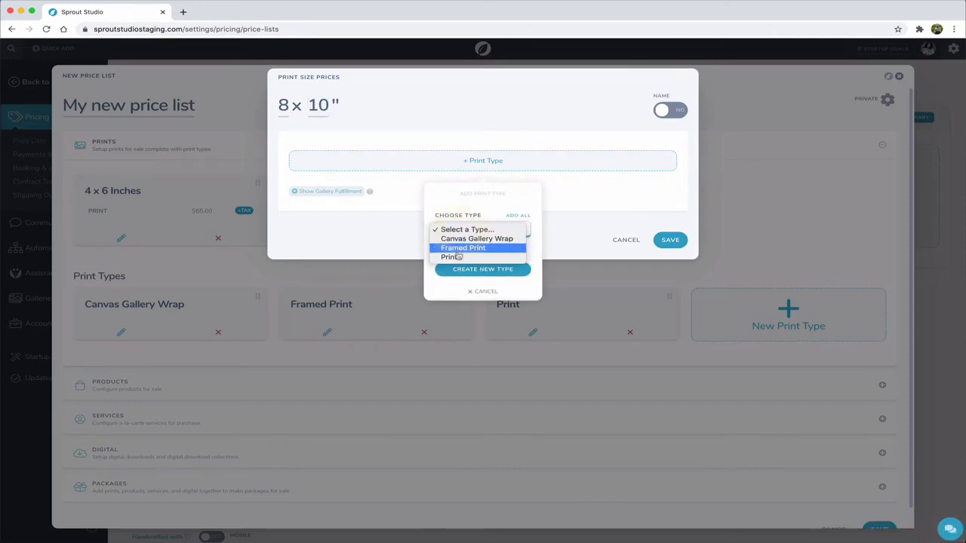
pyautogui.click(455, 257)
pyautogui.click(530, 173)
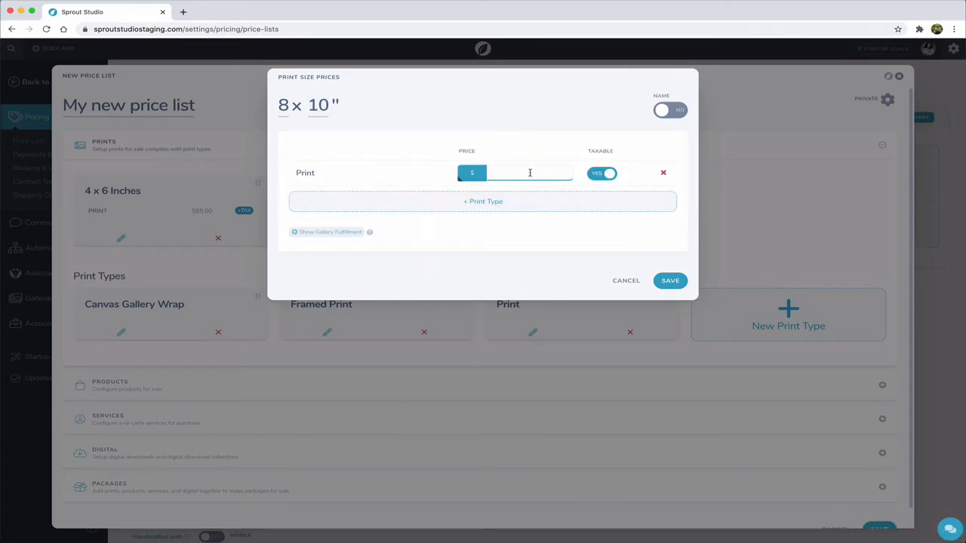
pyautogui.write('65')
pyautogui.click(667, 281)
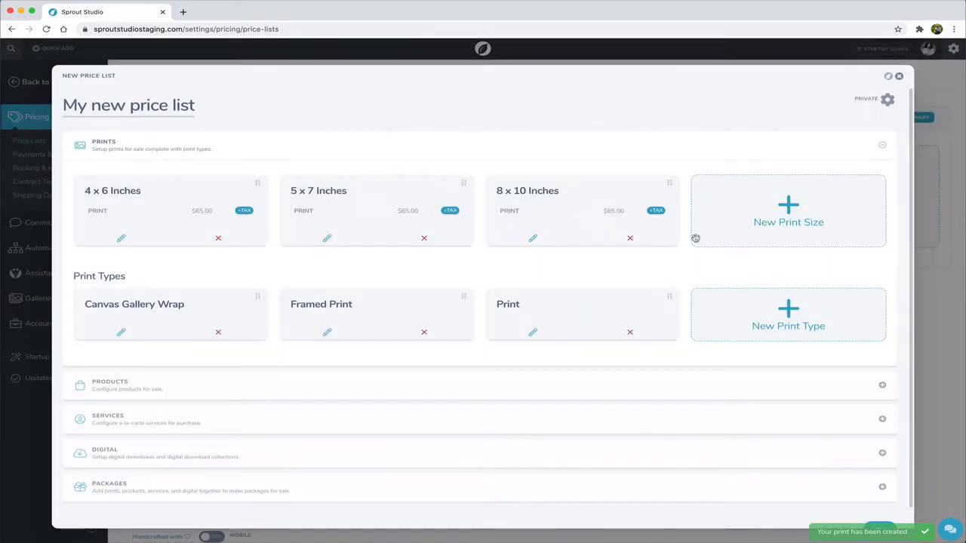
# - Start a 12 x 18 inch print size with all print types added, pricing the Print type at $95
pyautogui.click(734, 219)
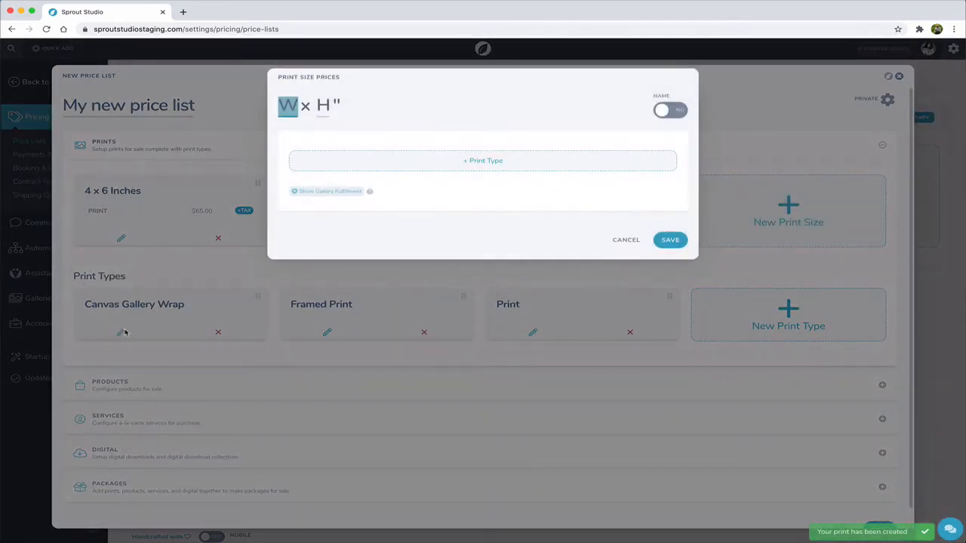
pyautogui.write('12')
pyautogui.press('Tab')
pyautogui.write('18')
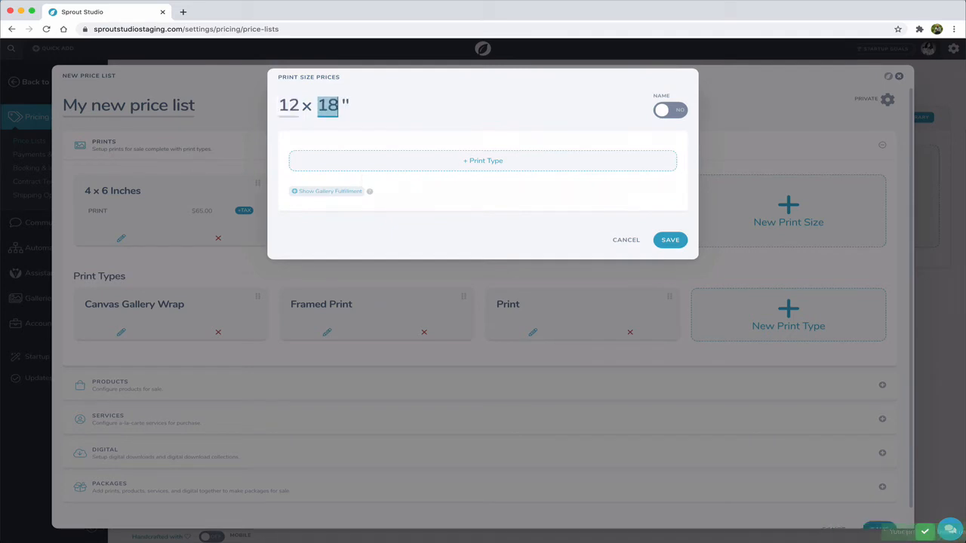
pyautogui.click(427, 159)
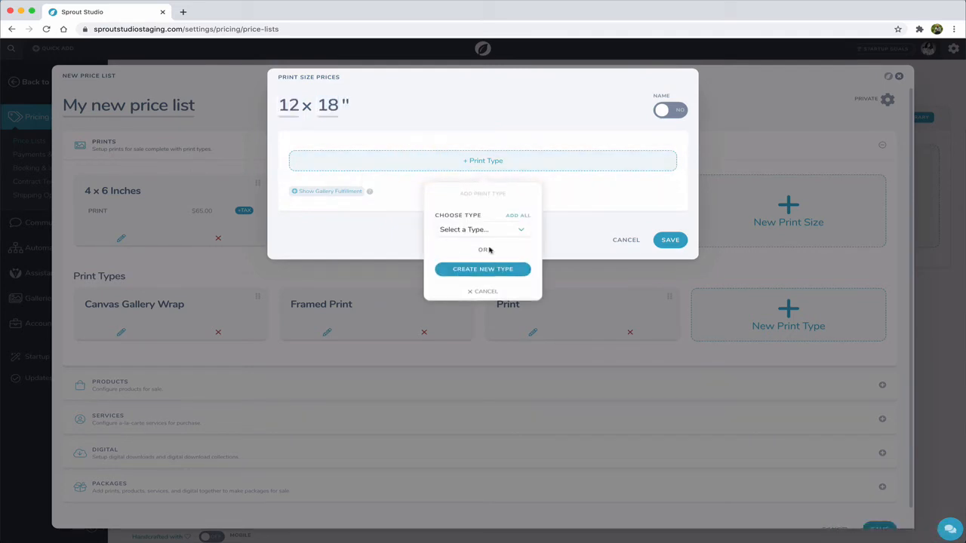
pyautogui.click(469, 232)
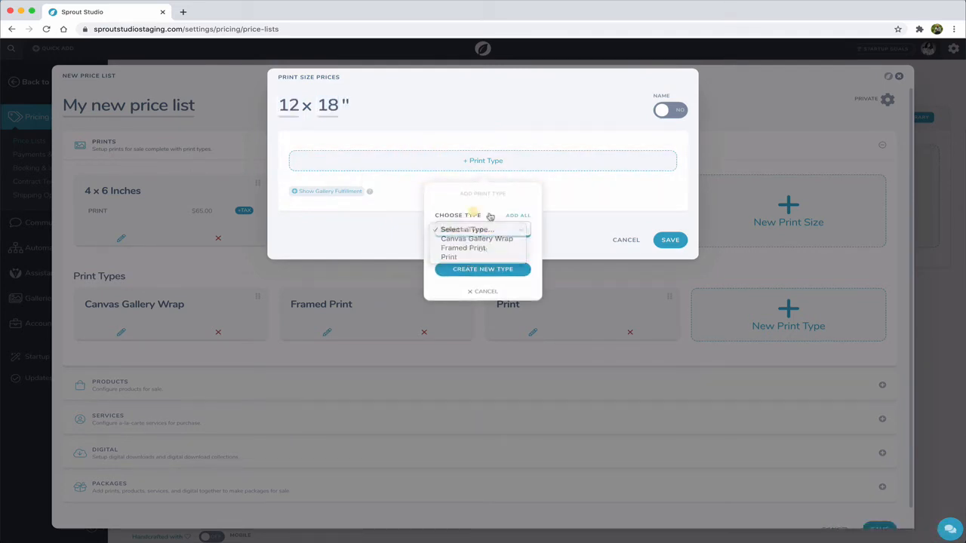
pyautogui.click(517, 217)
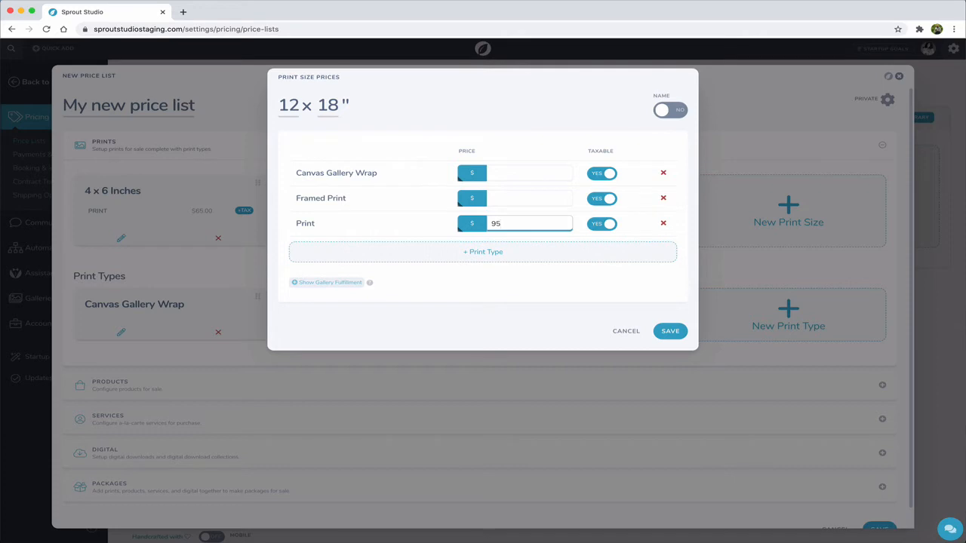
# - Price the 12 x 18 size's Framed Print at $195 and its Canvas Gallery Wrap at $225
pyautogui.click(515, 196)
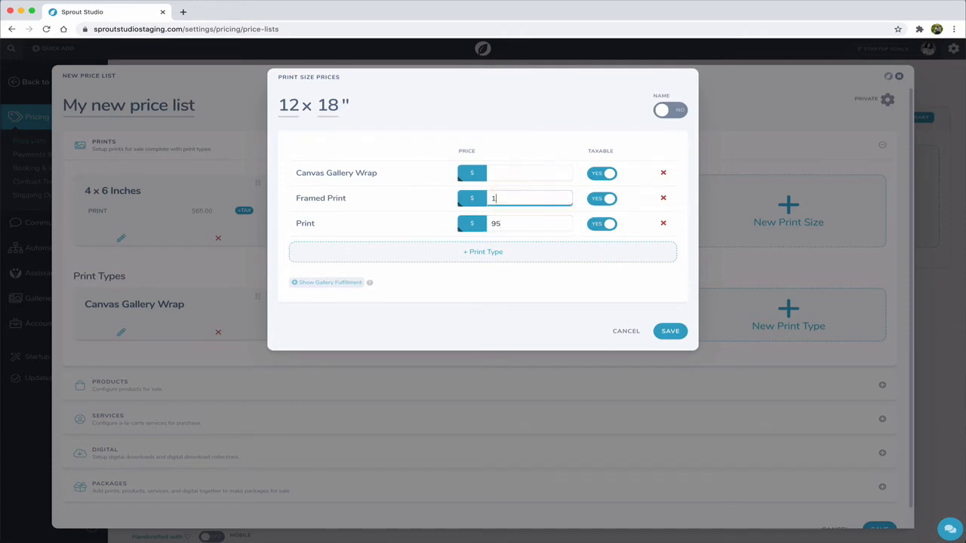
pyautogui.click(521, 173)
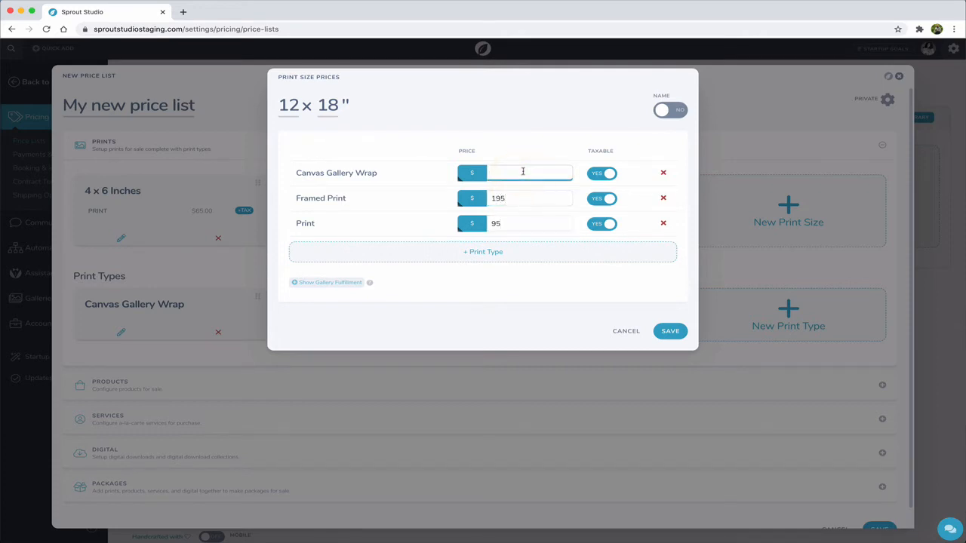
pyautogui.write('225')
# - Show the gallery fulfillment options, switch Auto-Credit on and back off, and save the 12 x 18 print size
pyautogui.click(299, 284)
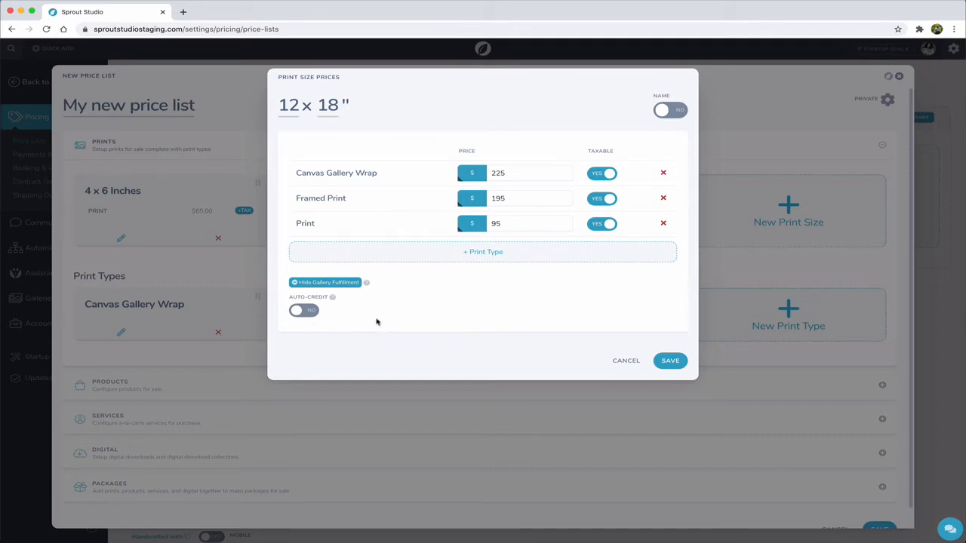
pyautogui.click(296, 310)
pyautogui.click(297, 311)
pyautogui.click(668, 361)
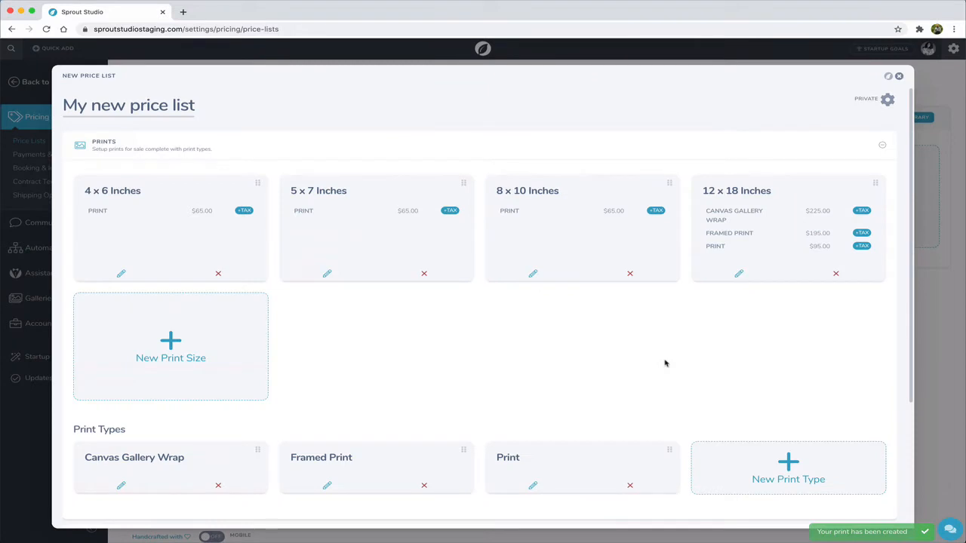
# - Start a 16 x 24 inch print size with all print types added, and remove the Print type from it
pyautogui.click(204, 349)
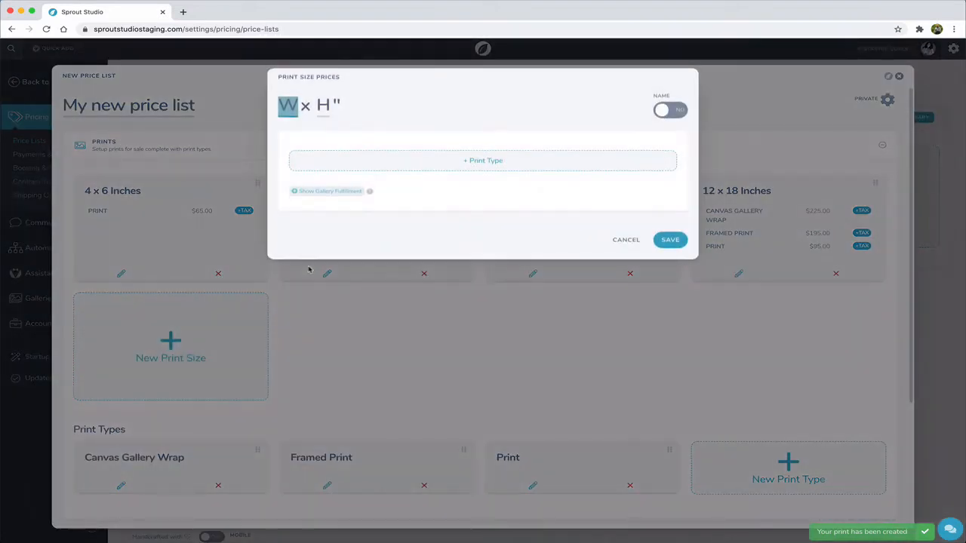
pyautogui.write('16')
pyautogui.press('Tab')
pyautogui.write('24')
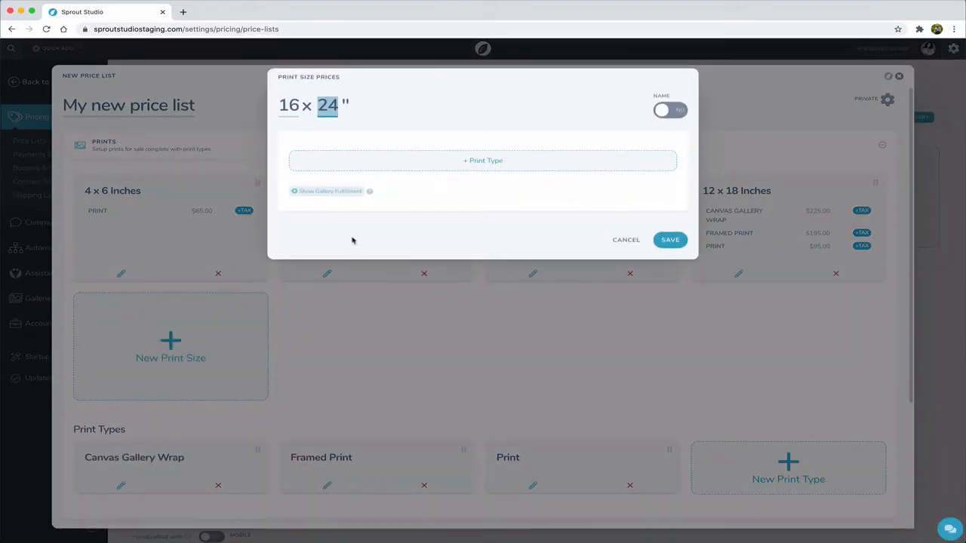
pyautogui.click(413, 167)
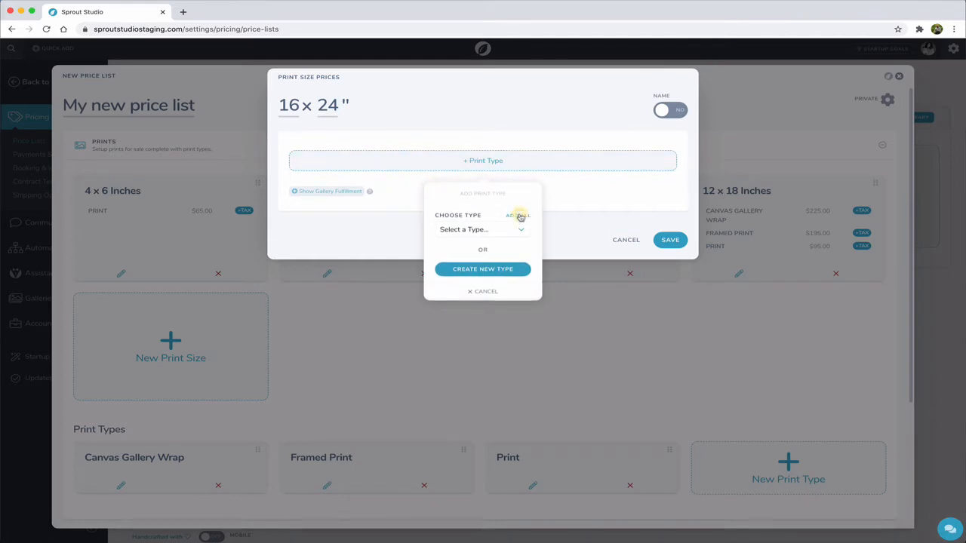
pyautogui.click(520, 217)
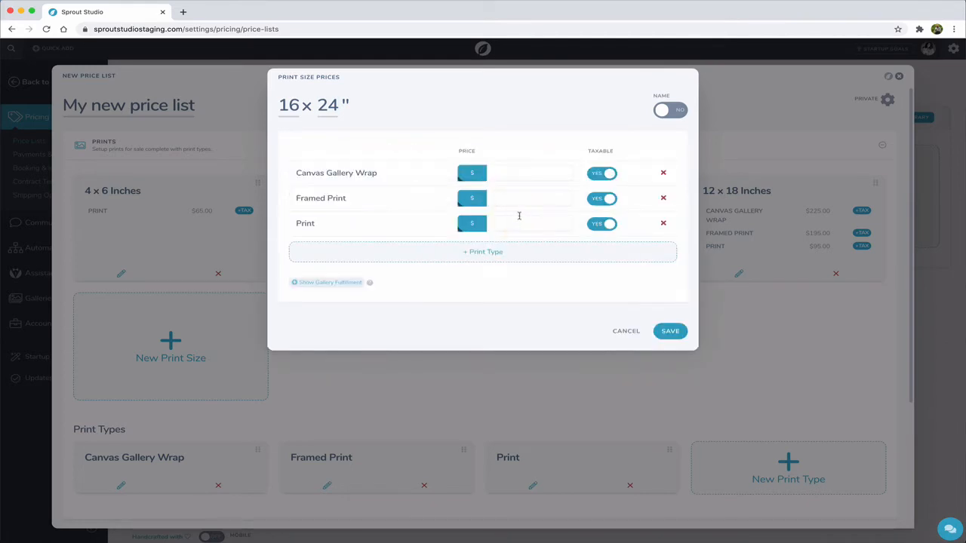
pyautogui.click(664, 224)
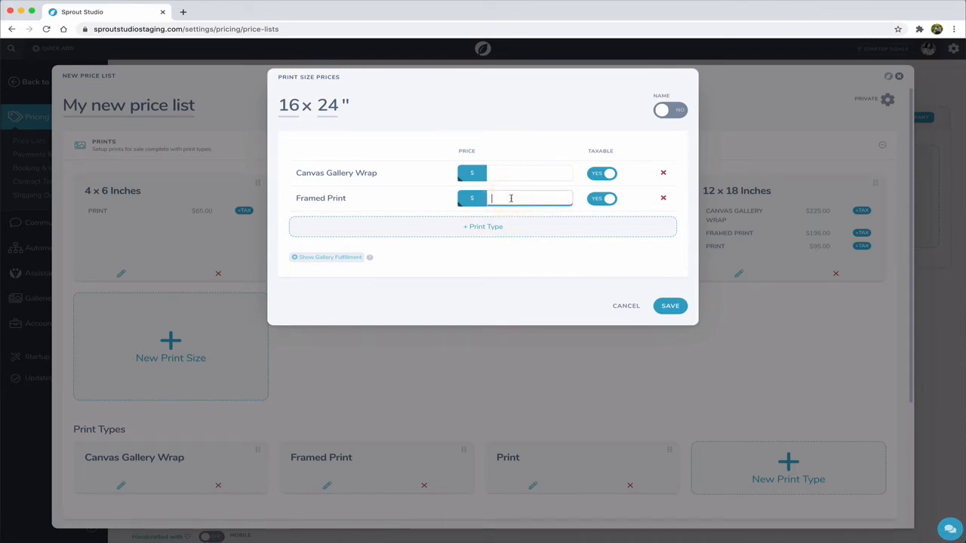
# - Price the 16 x 24 size's Framed Print at $375 and Canvas Gallery Wrap at $525, and save the size
pyautogui.write('375')
pyautogui.click(534, 174)
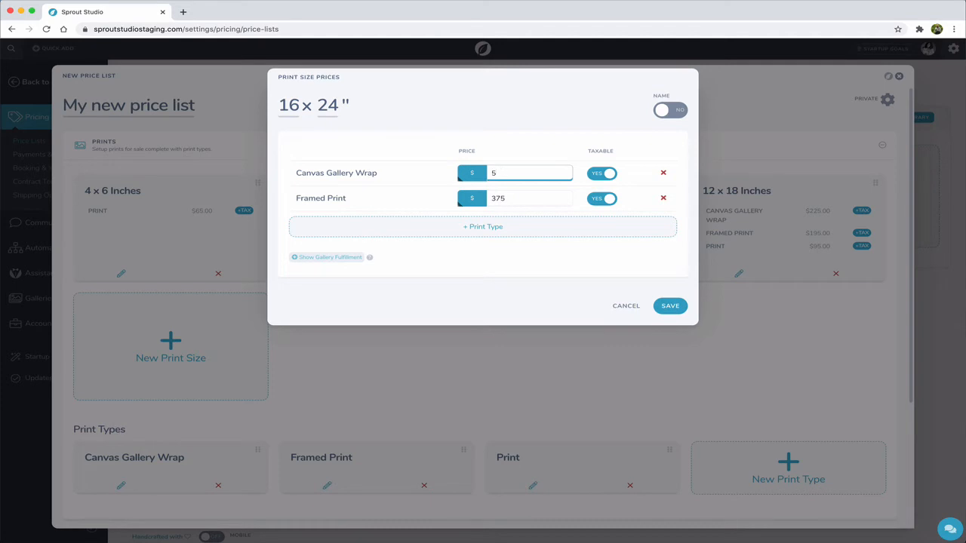
pyautogui.click(674, 308)
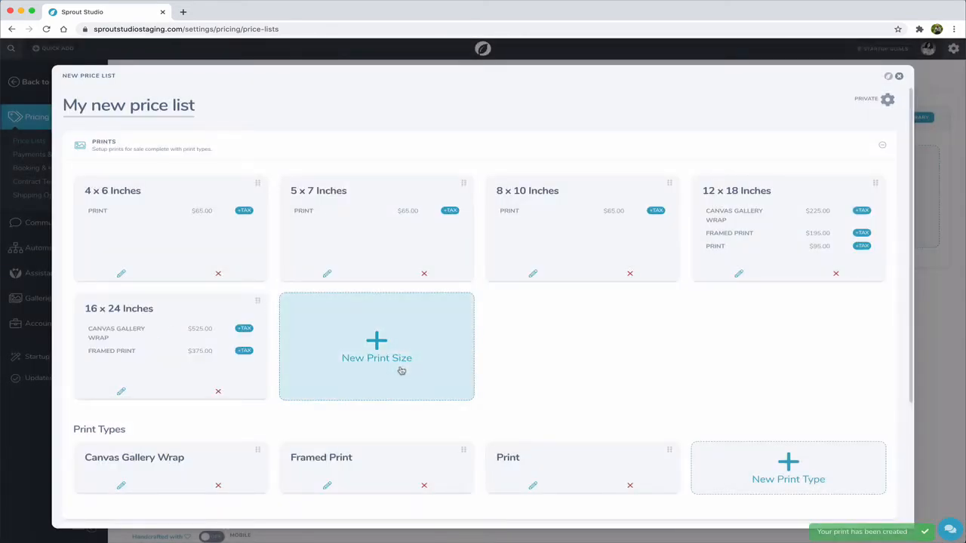
# - Start a 2 x 3 inch print size with a custom name enabled and set to "Wallet prints"
pyautogui.click(373, 357)
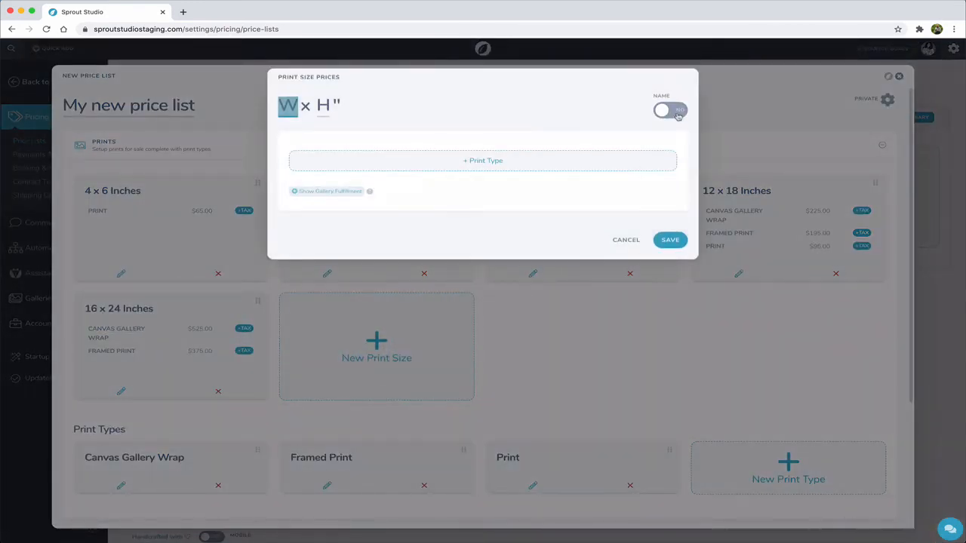
pyautogui.write('2')
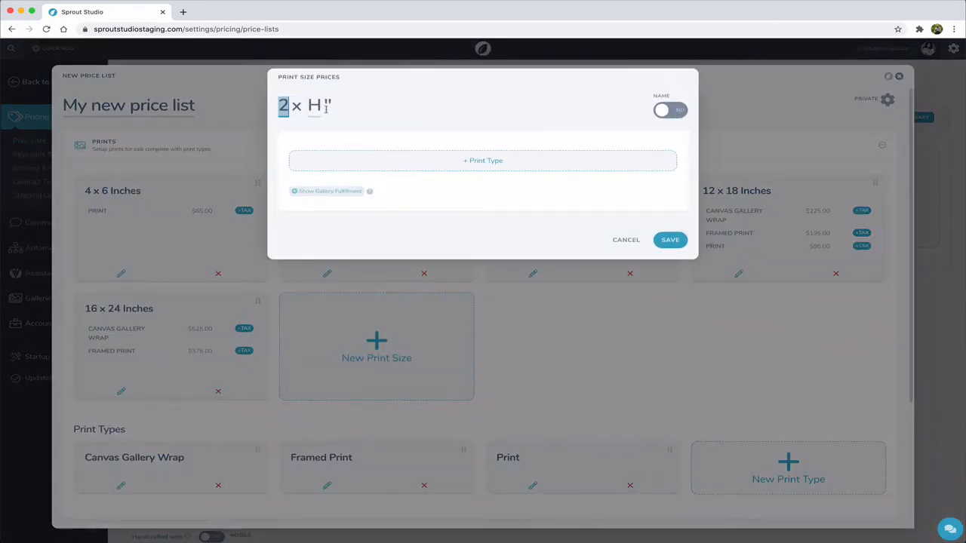
pyautogui.click(315, 106)
pyautogui.write('3')
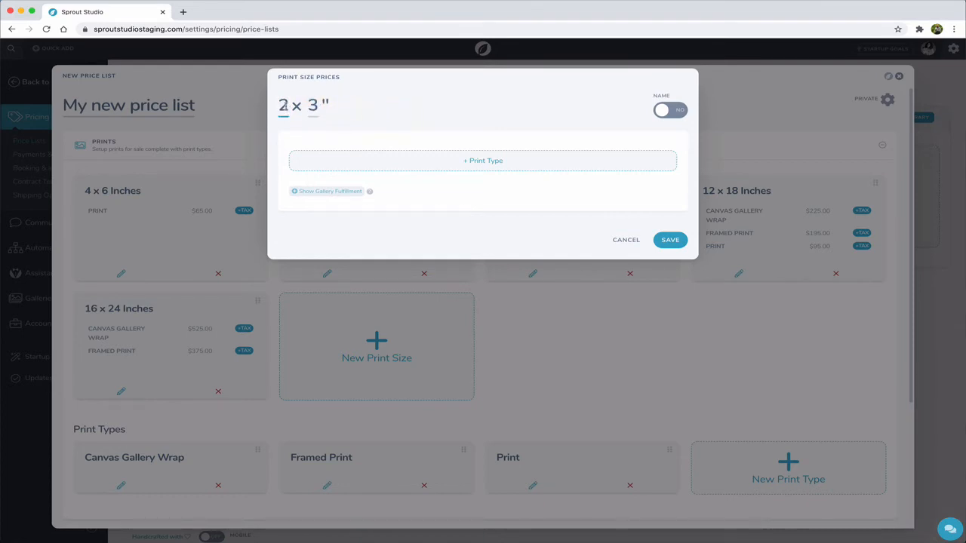
pyautogui.click(672, 111)
pyautogui.click(349, 144)
pyautogui.write('Wa')
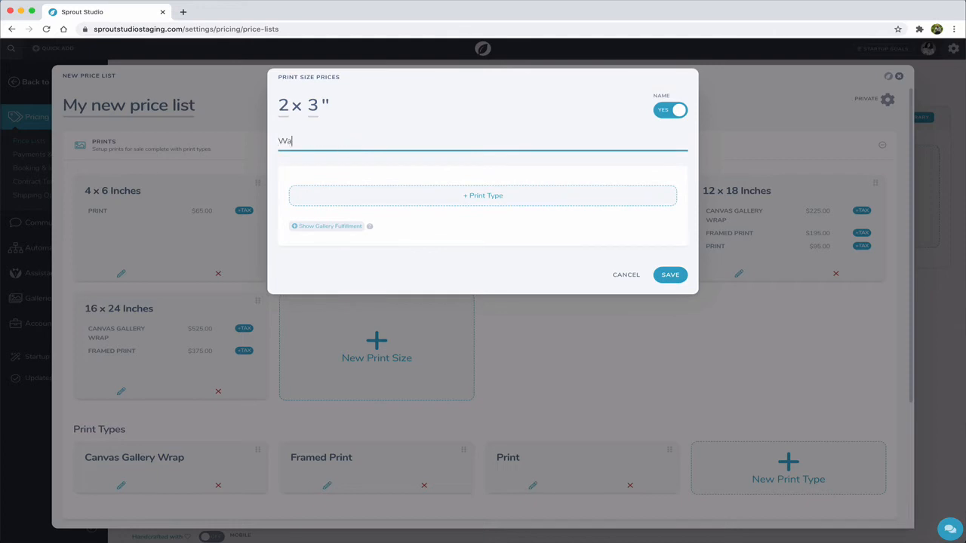
pyautogui.write('llet prints')
# - Add the Print type to the Wallet prints size at a price of $50 and save the print size
pyautogui.click(416, 198)
pyautogui.click(471, 264)
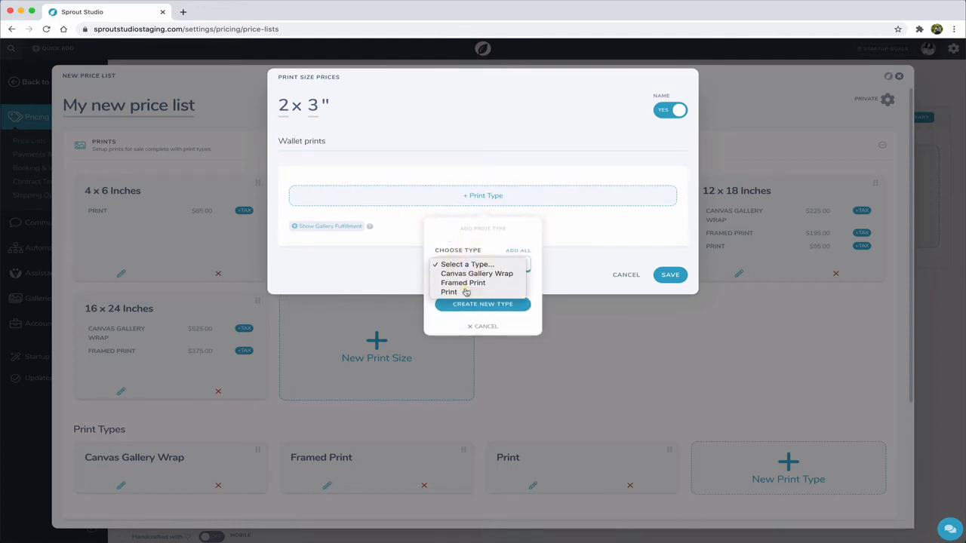
pyautogui.click(465, 292)
pyautogui.click(504, 212)
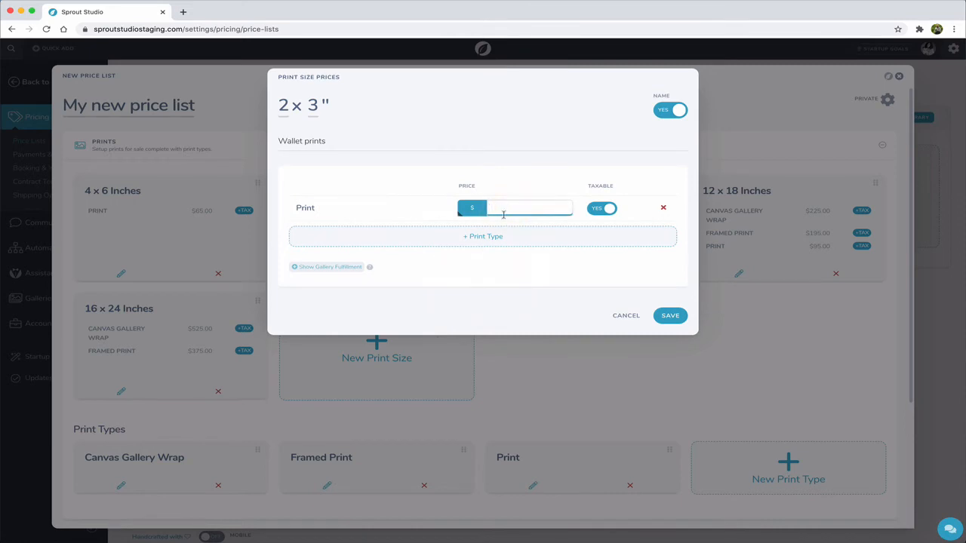
pyautogui.write('50')
pyautogui.click(667, 317)
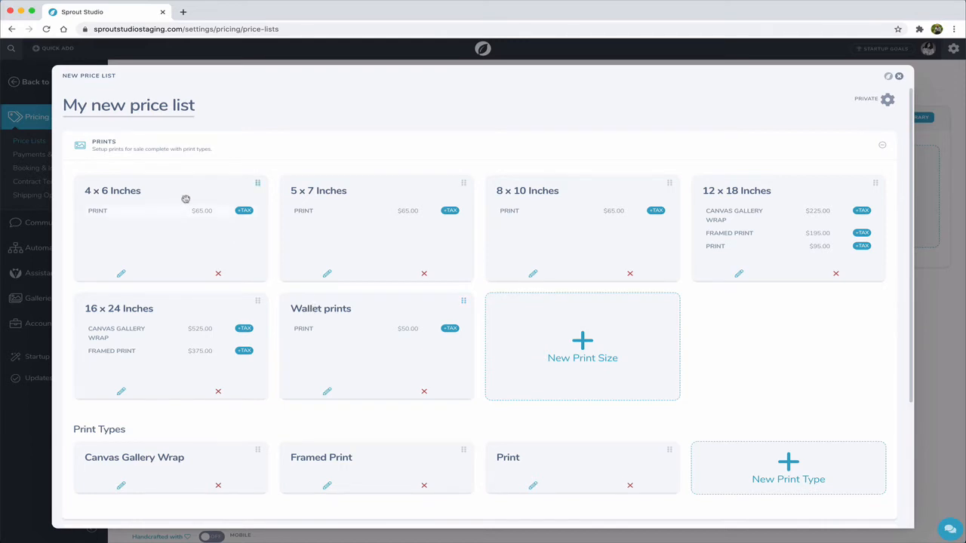
# - Reorder the print sizes so Wallet prints comes first, ahead of 4 x 6 Inches
pyautogui.moveTo(435, 308); pyautogui.dragTo(240, 208)
pyautogui.moveTo(364, 197); pyautogui.dragTo(393, 194)
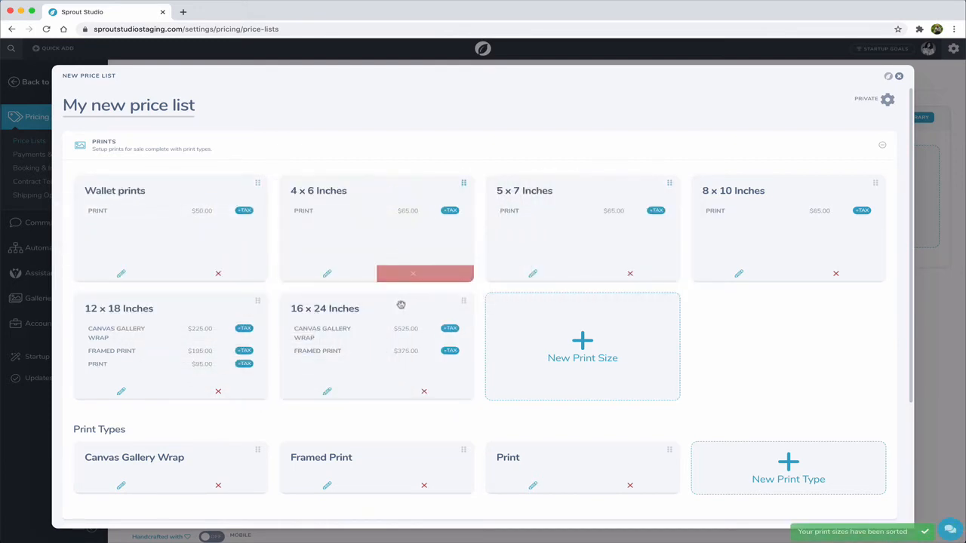
# - Reorder the print types to Print, Framed Print, Canvas Gallery Wrap
pyautogui.scroll(-3, 403, 304)
pyautogui.moveTo(567, 350); pyautogui.dragTo(206, 361)
pyautogui.moveTo(395, 360); pyautogui.dragTo(574, 357)
pyautogui.scroll(3, 429, 339)
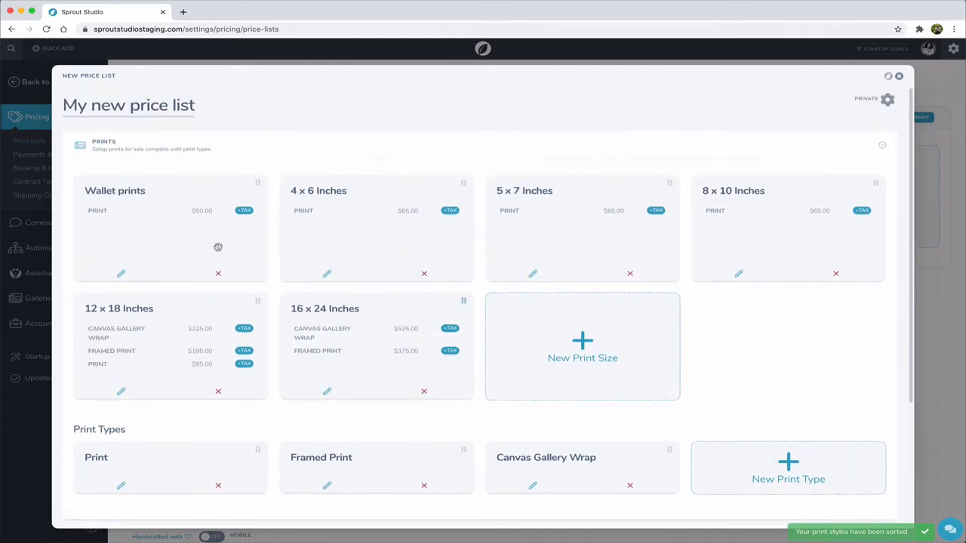
# - Start a new product named "Wedding Album" and give it the image Product-Album.jpg from the Mockups folder
pyautogui.click(154, 151)
pyautogui.click(129, 181)
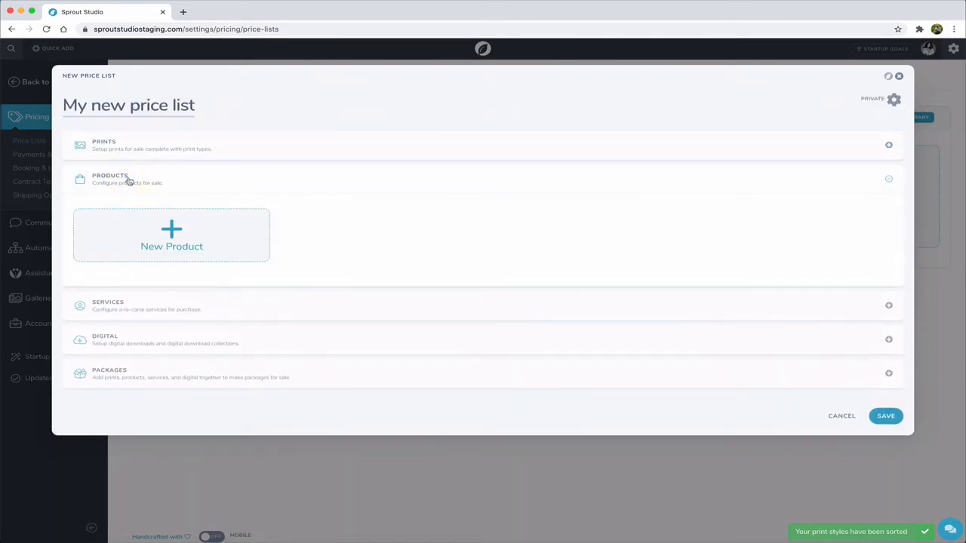
pyautogui.click(172, 229)
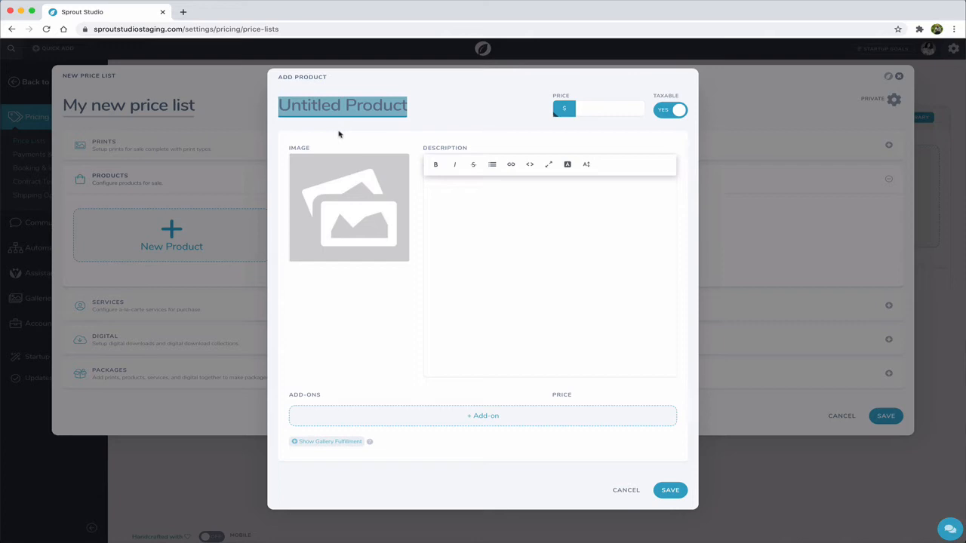
pyautogui.write('Wedd')
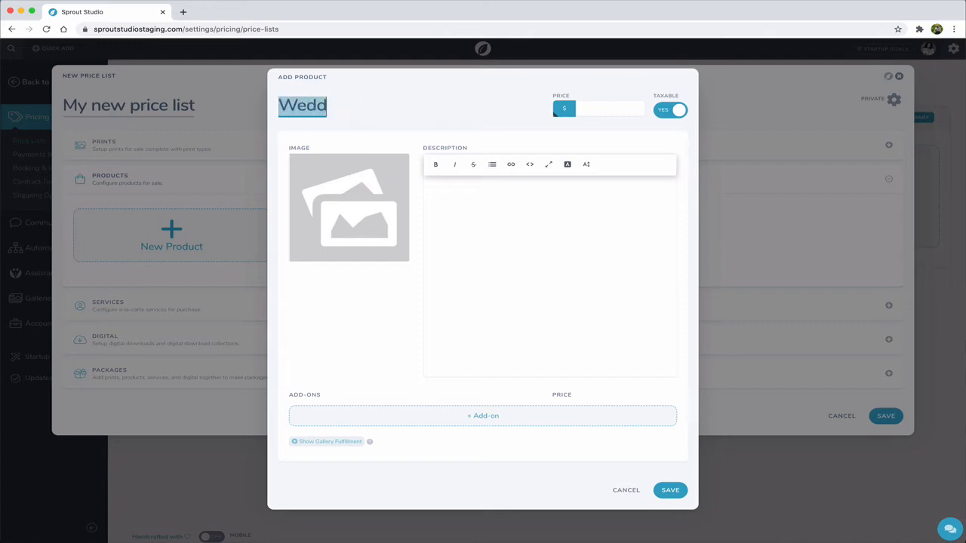
pyautogui.write('ing Album')
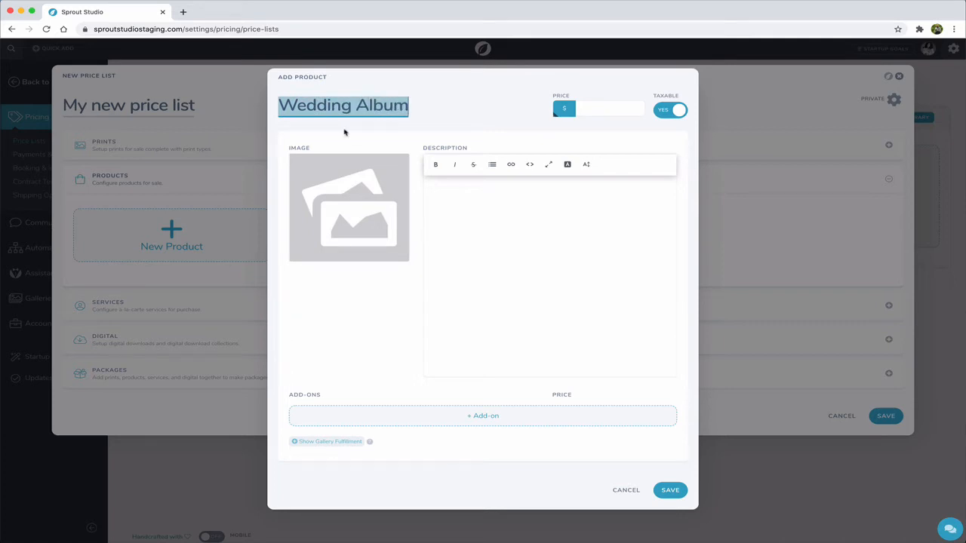
pyautogui.click(335, 189)
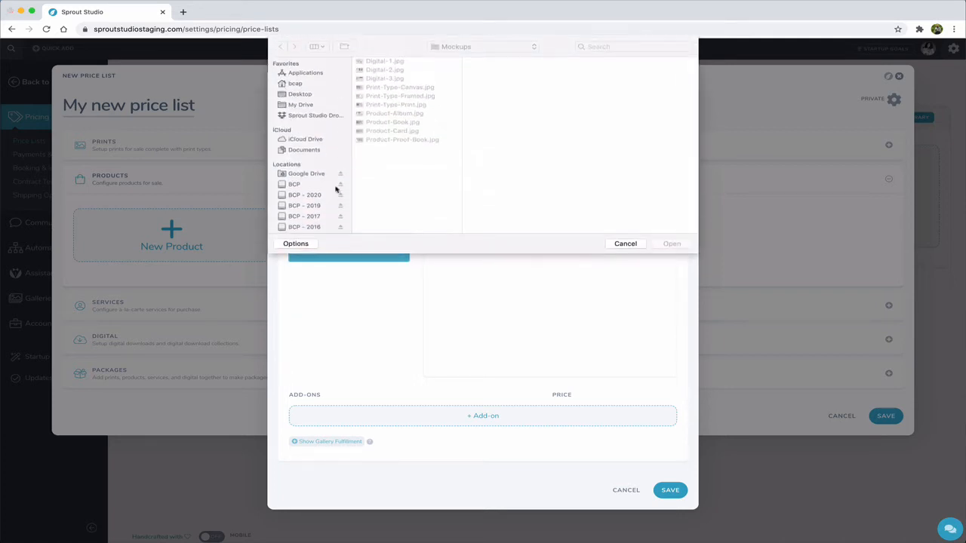
pyautogui.doubleClick(403, 114)
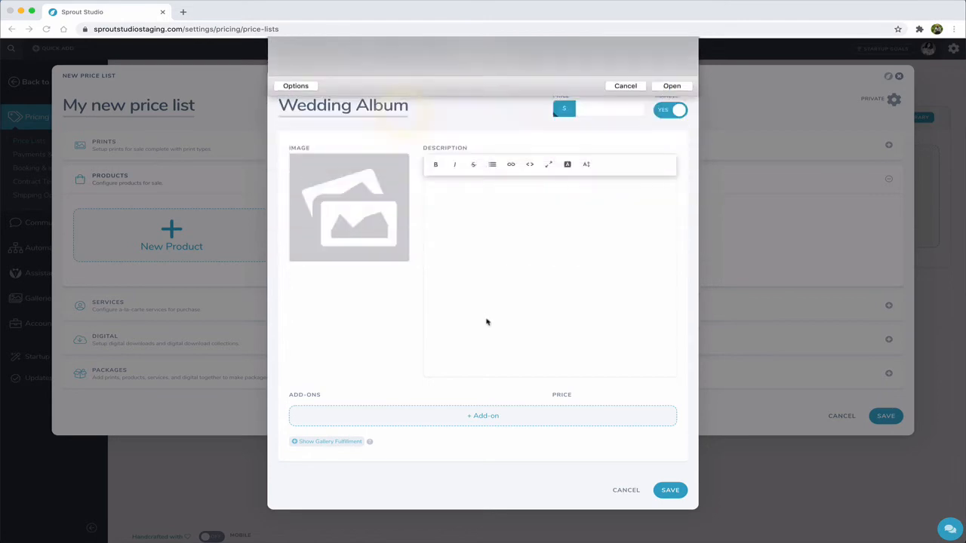
# - Paste the placeholder paragraph beginning "Etiam quis nunc iaculis" as the Wedding Album's description and set its price to $1200
pyautogui.click(480, 200)
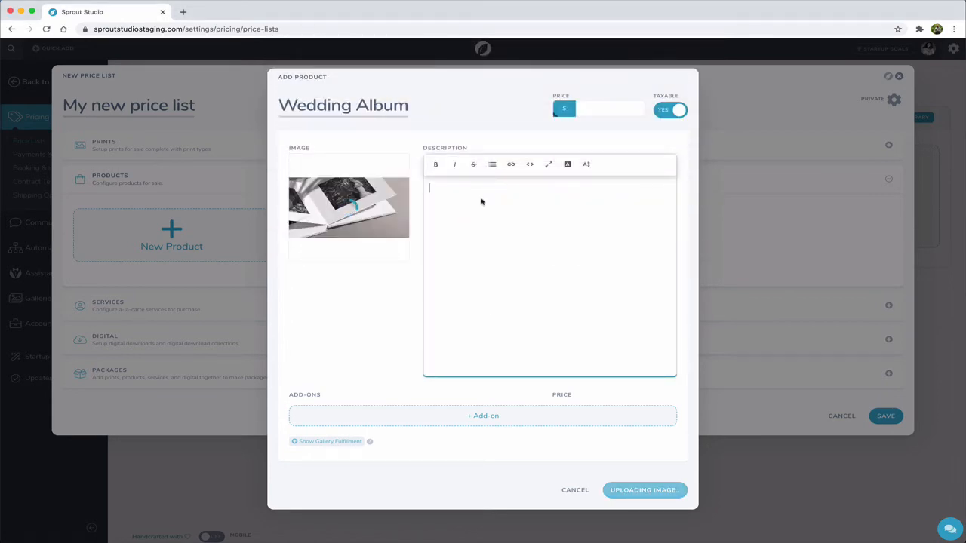
pyautogui.write('Etiam quis nunc iaculis, porttitor ex ac, imperdiet ligula. Nullam eget urna vel nisi imperdiet laoreet. Morbi placerat sodales ligula, at viverra augue scelerisque id. Nulla at libero at nulla facilisis hendrerit sit amet et augue. Ut pellentesque feugiat turpis, ac condimentum diam malesuada a. Vivamus ipsum risus, consectetur eleifend tortor sed, dictum hendrerit ante. Nulla pretium quam justo, quis lacinia ipsum ornare sed.')
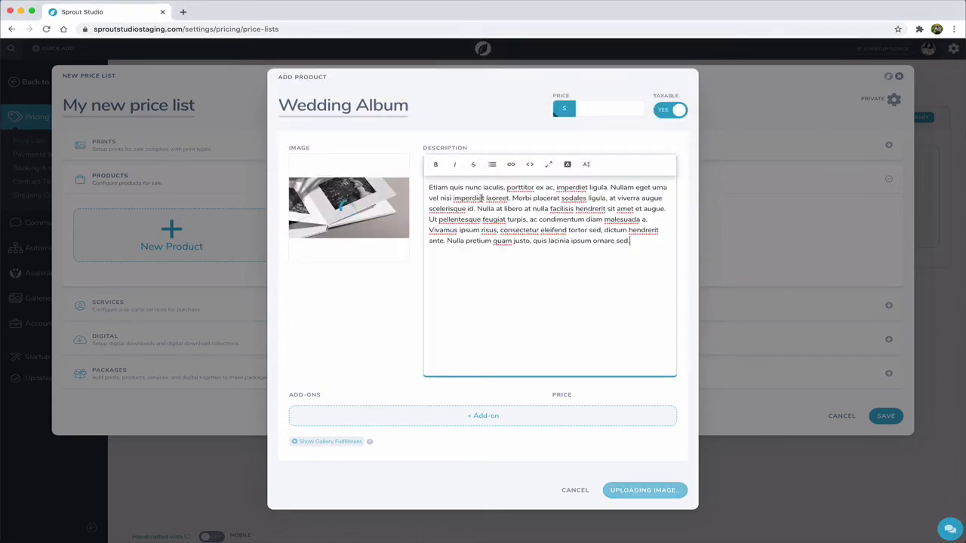
pyautogui.click(594, 107)
pyautogui.write('1200')
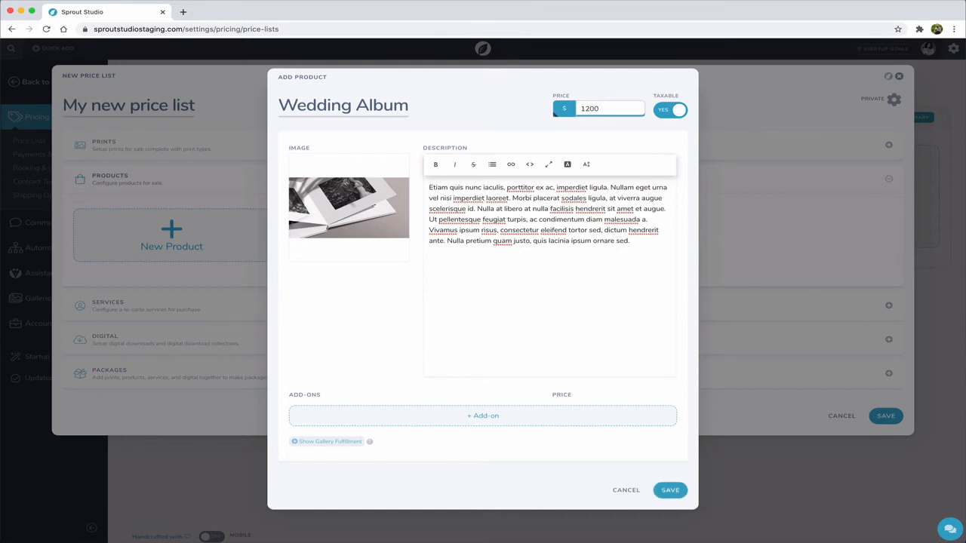
pyautogui.click(502, 114)
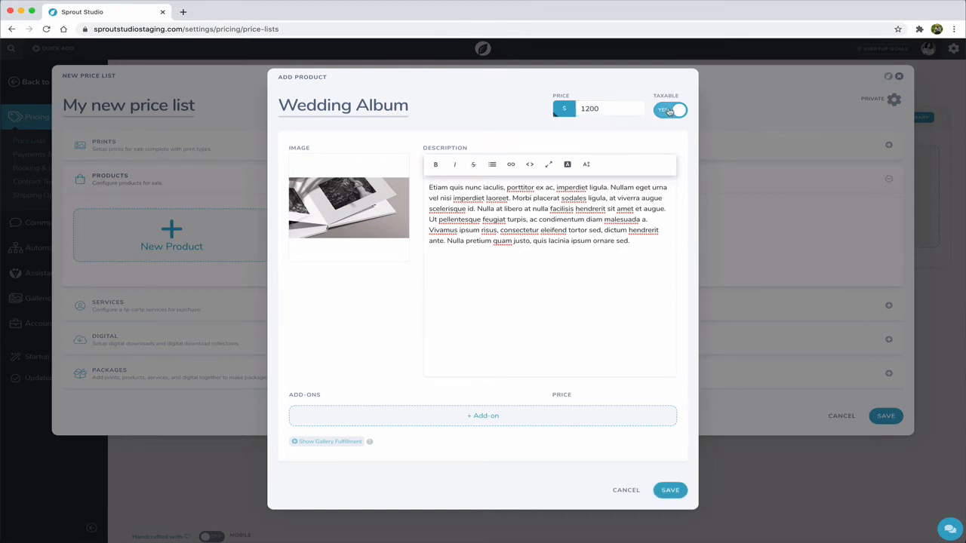
# - Add an add-on named "Additional Pages" to the Wedding Album at a price of $125
pyautogui.click(412, 417)
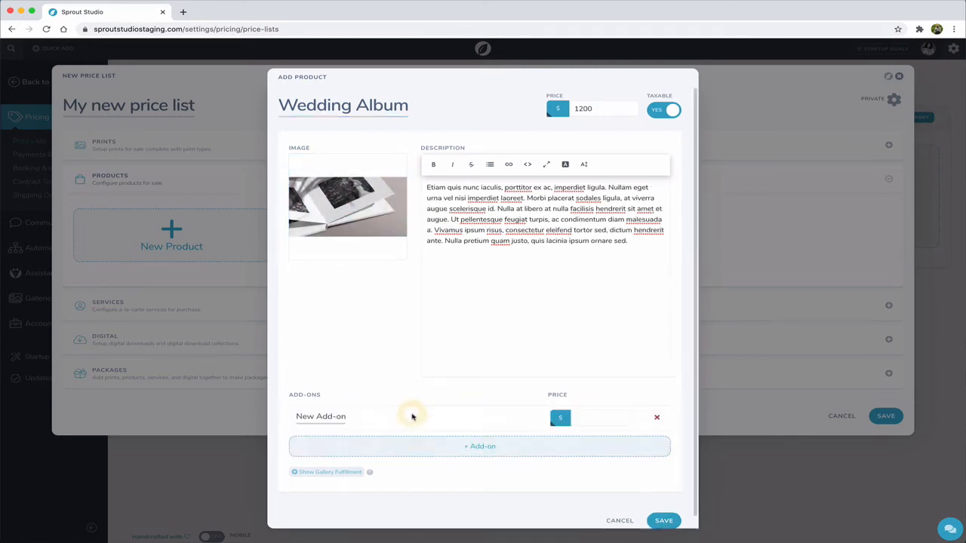
pyautogui.tripleClick(343, 416)
pyautogui.write('Additi')
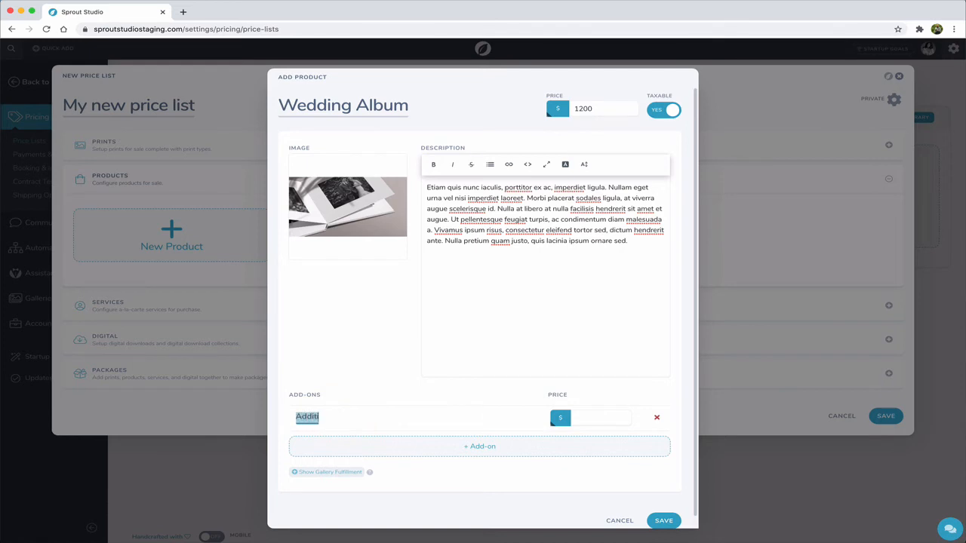
pyautogui.write('onal Pages')
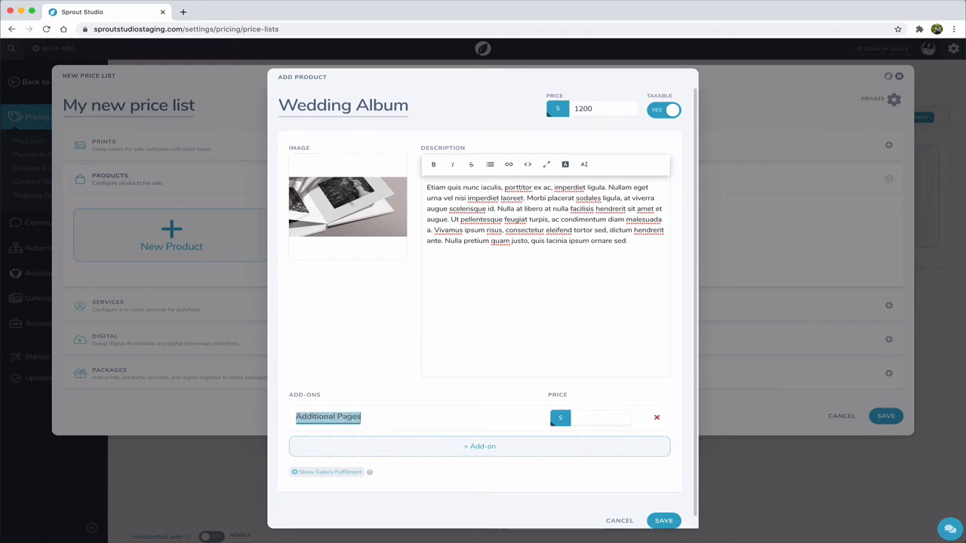
pyautogui.click(575, 418)
pyautogui.write('125')
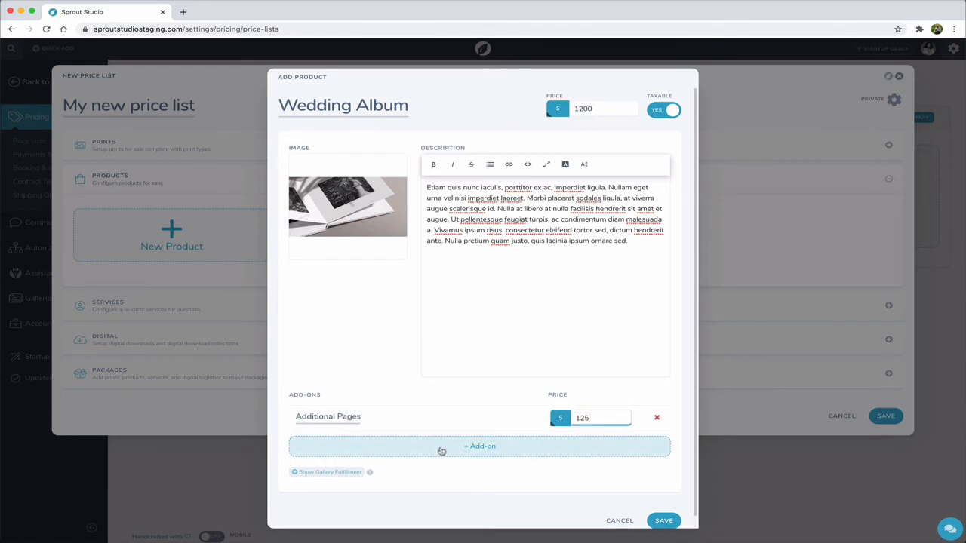
# - Add a second add-on named "Upgraded Size" to the Wedding Album at a price of $425
pyautogui.click(441, 452)
pyautogui.tripleClick(306, 443)
pyautogui.write('Upgraded Size')
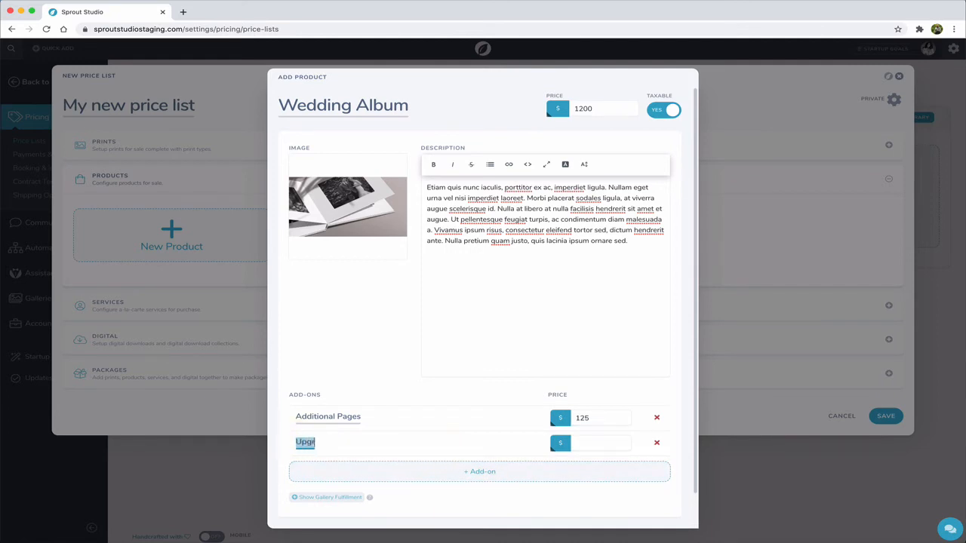
pyautogui.click(576, 443)
pyautogui.write('4')
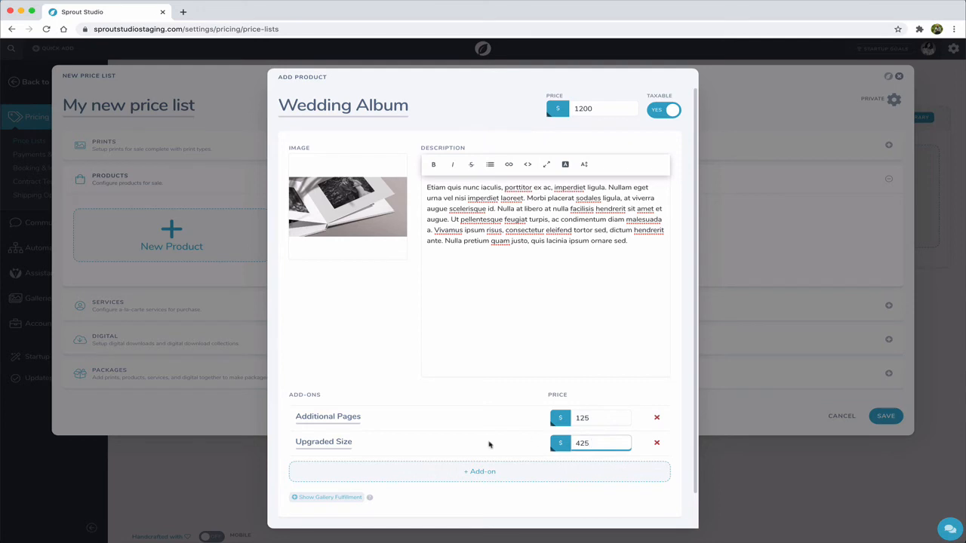
pyautogui.write('25')
pyautogui.click(463, 445)
# - Show the gallery fulfillment options for the Wedding Album
pyautogui.scroll(-1, 381, 408)
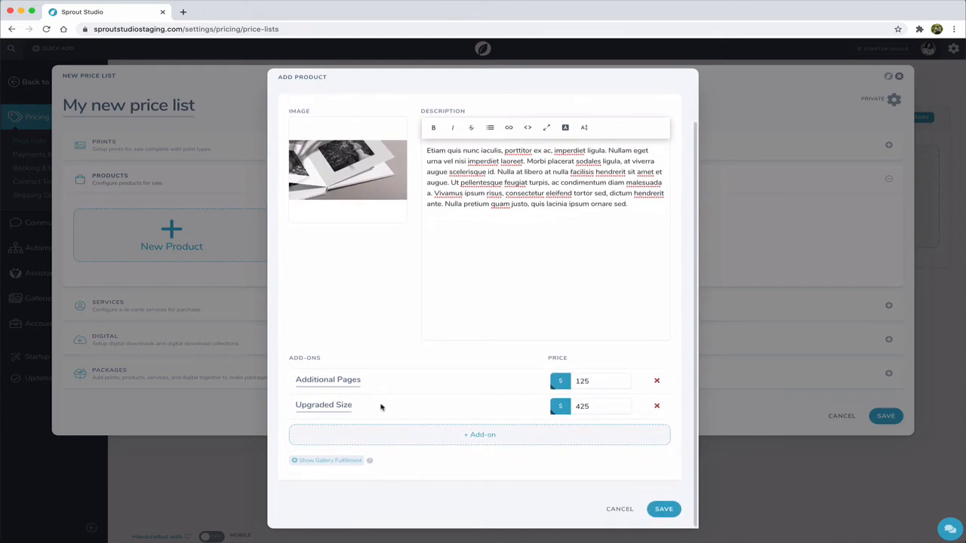
pyautogui.click(310, 460)
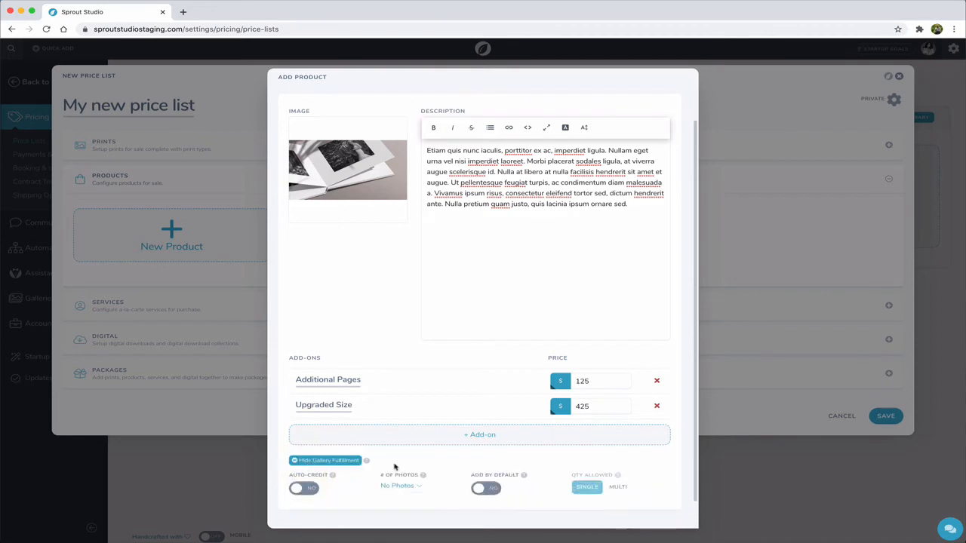
pyautogui.scroll(-1, 394, 467)
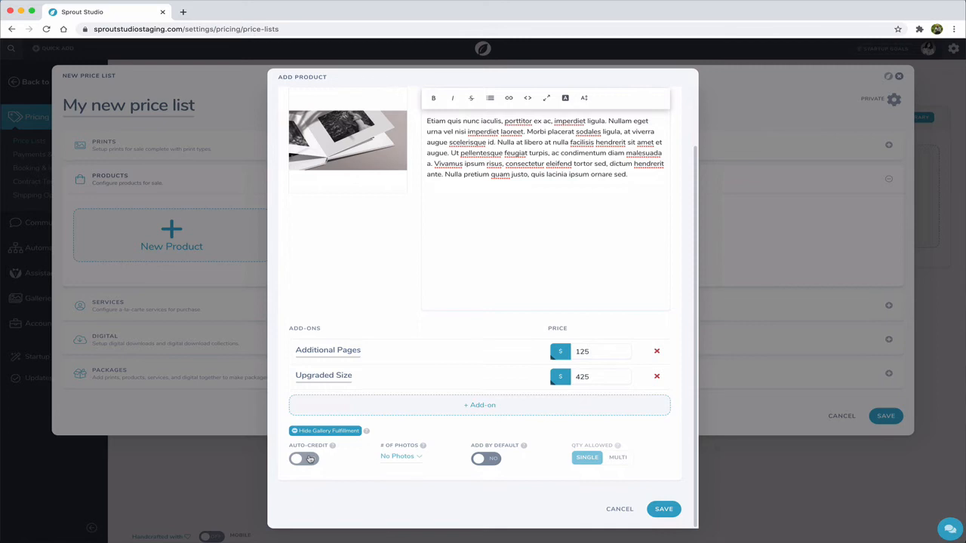
# - Try switching on auto-credit for the Wedding Album
pyautogui.click(304, 459)
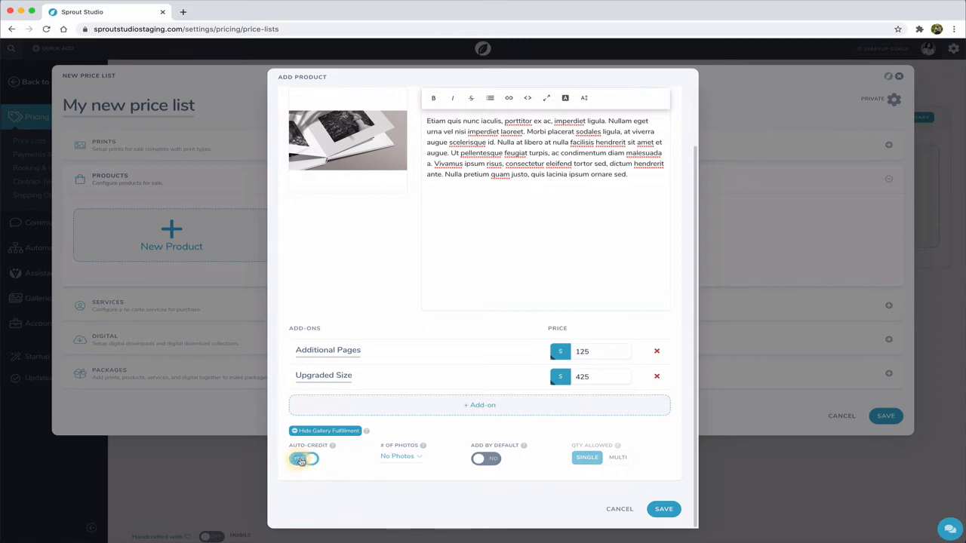
pyautogui.click(439, 212)
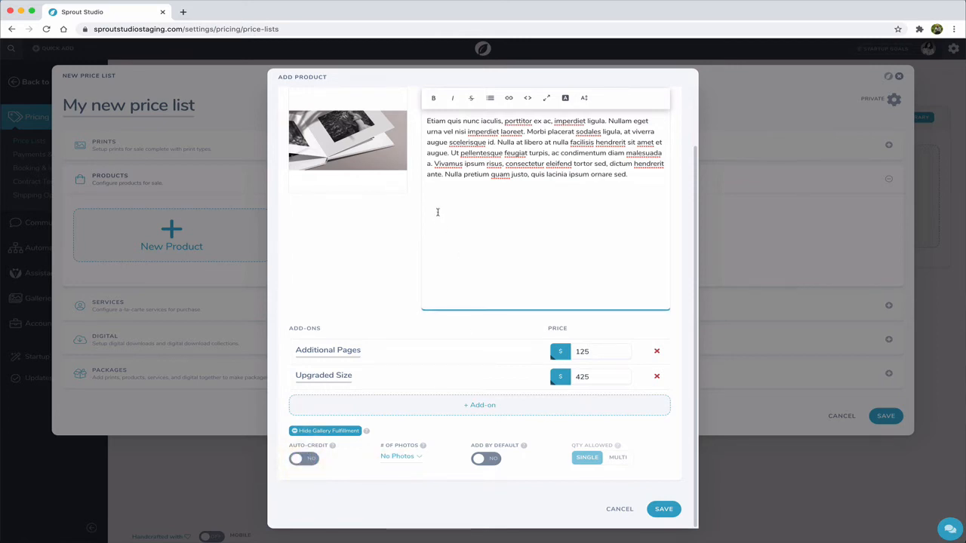
pyautogui.click(353, 293)
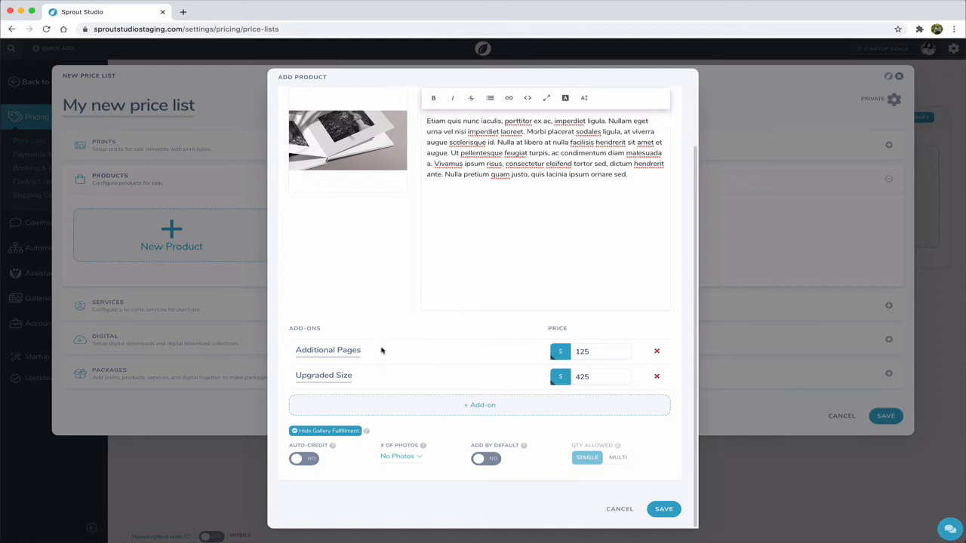
# - Set the Wedding Album's number of photos to a range with a minimum of 25 and a maximum of 50
pyautogui.click(398, 458)
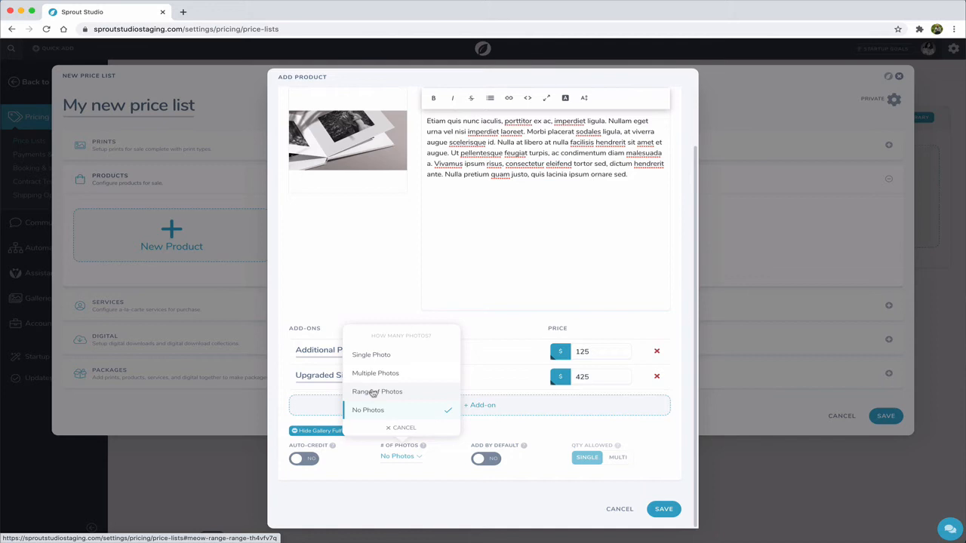
pyautogui.click(373, 394)
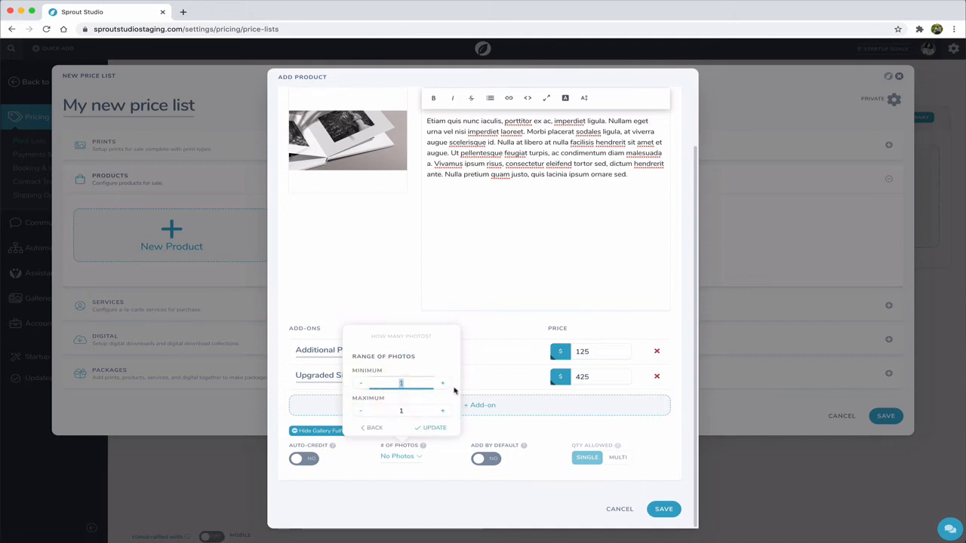
pyautogui.write('25')
pyautogui.click(410, 410)
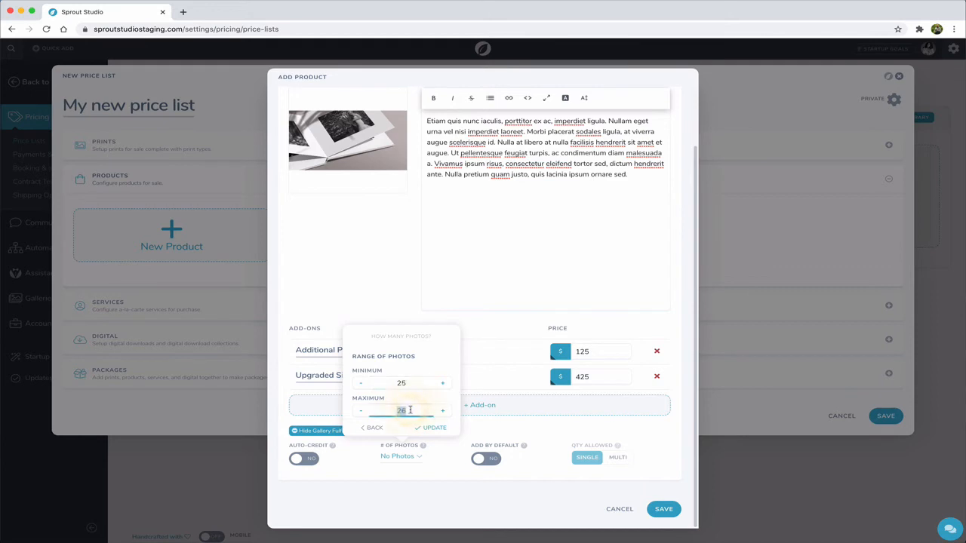
pyautogui.write('50')
pyautogui.click(438, 429)
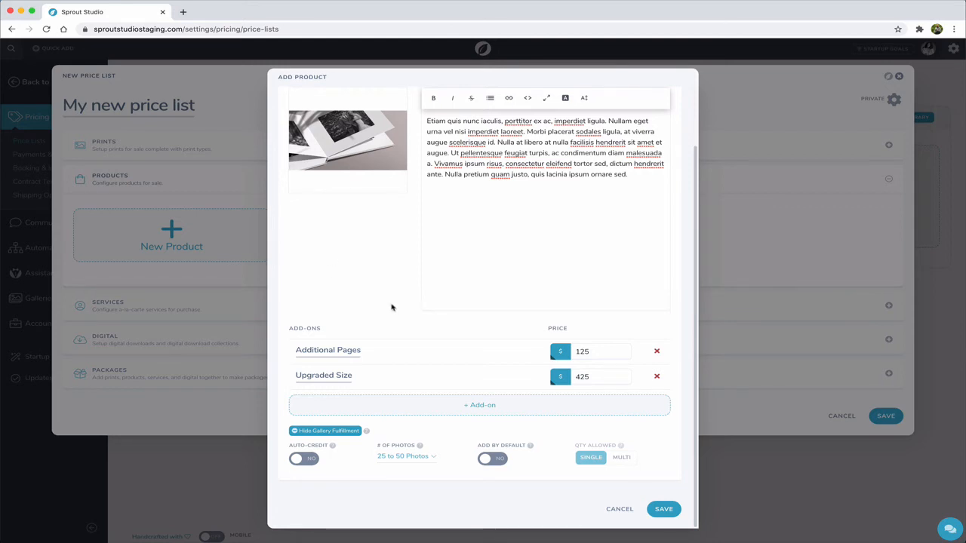
# - Try adding the Wedding Album by default with its allowed quantity set to multi and back to single
pyautogui.click(491, 459)
pyautogui.click(492, 461)
pyautogui.click(492, 459)
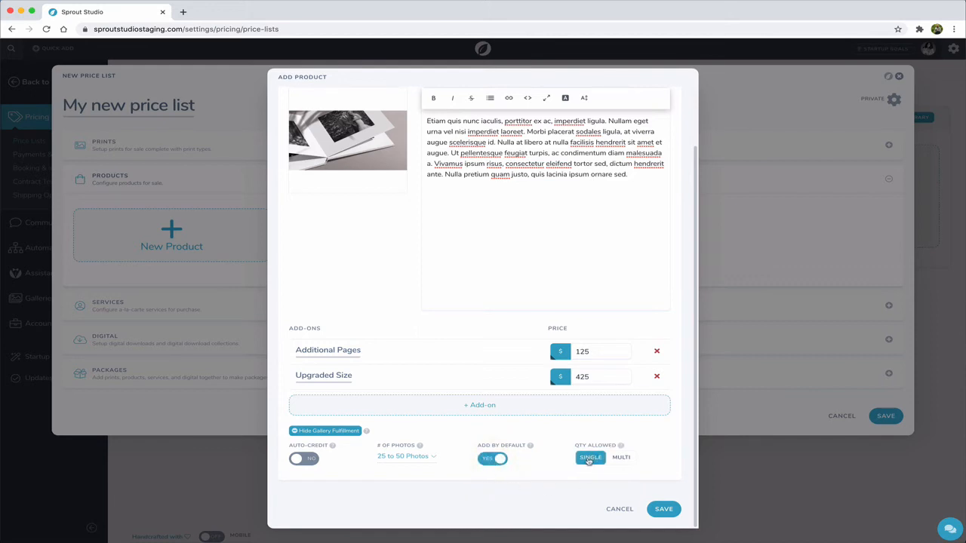
pyautogui.click(620, 459)
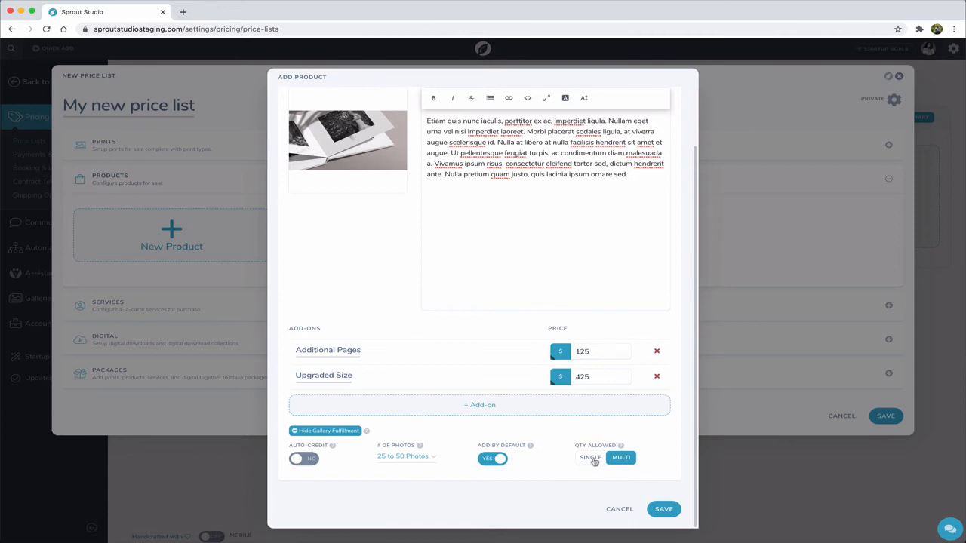
pyautogui.click(591, 458)
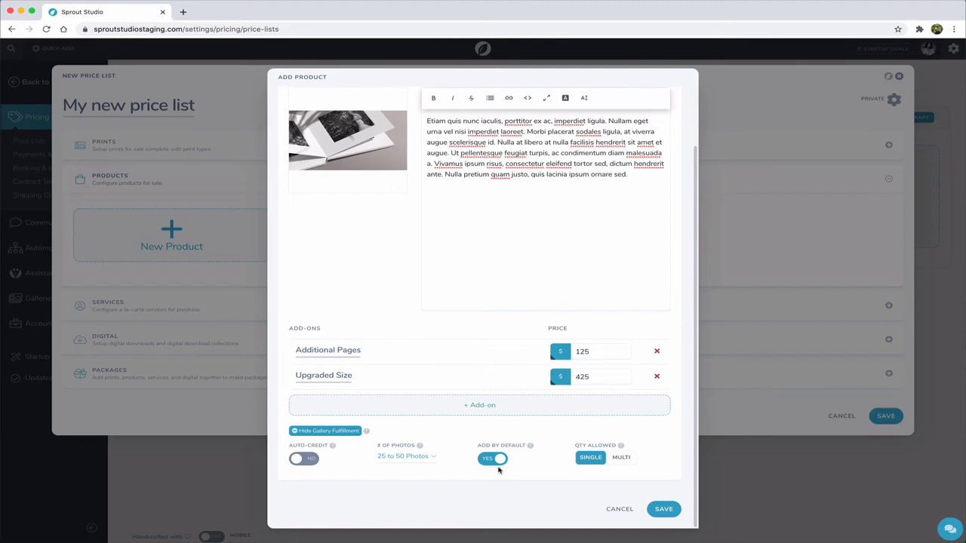
pyautogui.click(495, 461)
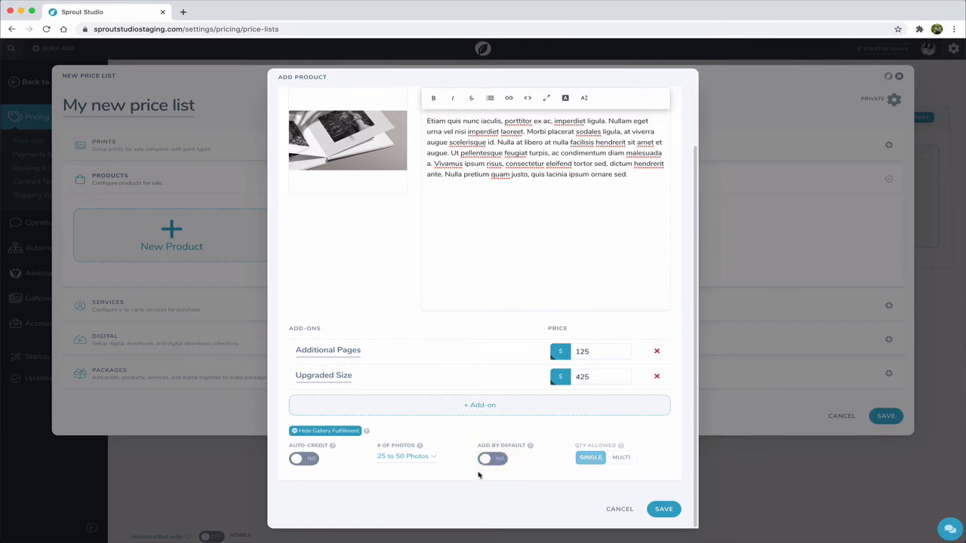
# - Save the Wedding Album product and collapse the Products section
pyautogui.scroll(1, 480, 475)
pyautogui.click(668, 519)
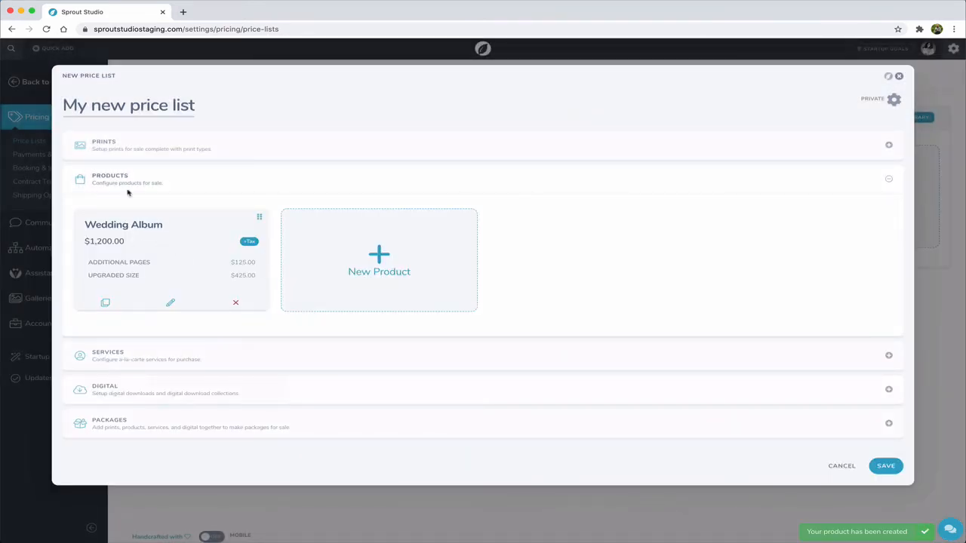
pyautogui.click(120, 169)
# - Look at the blank form for a new service in the Services section and leave it without saving
pyautogui.click(109, 212)
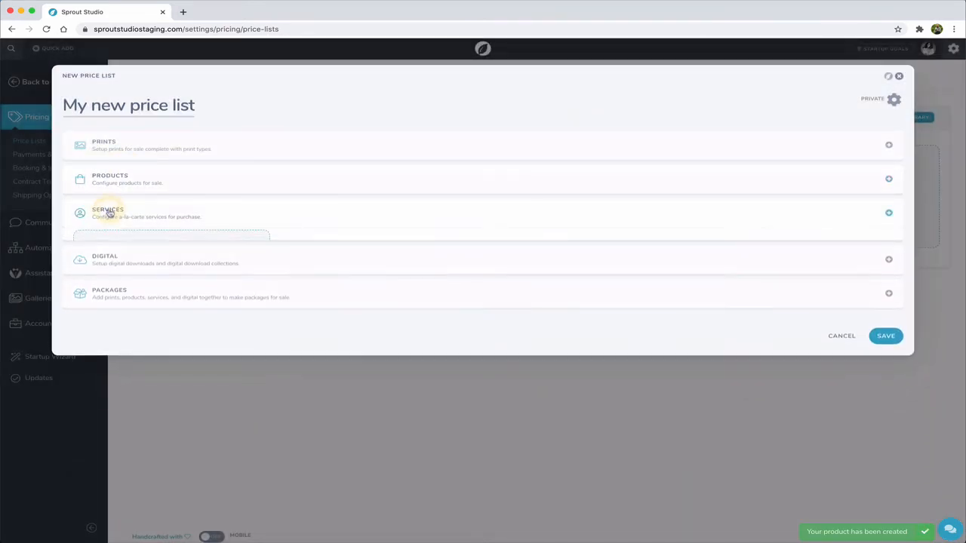
pyautogui.click(171, 268)
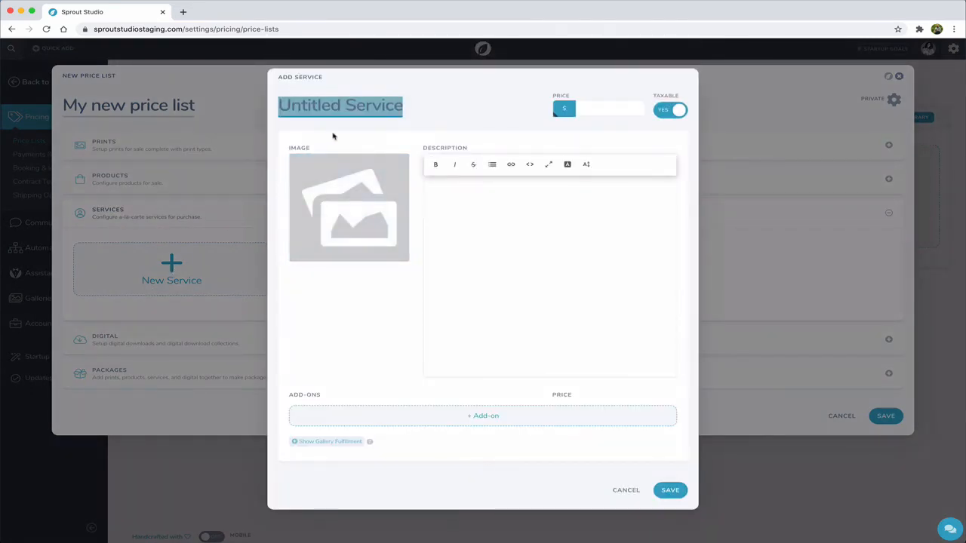
pyautogui.click(627, 490)
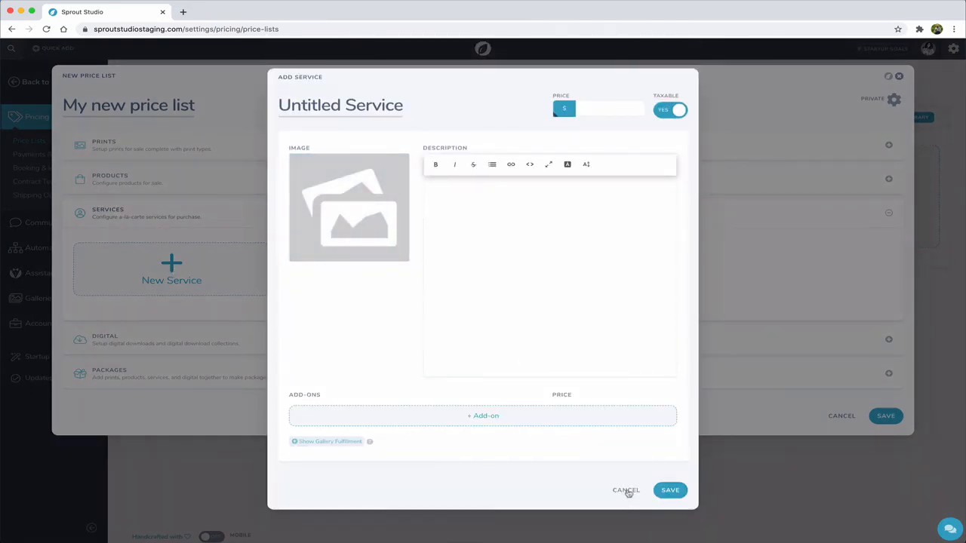
# - Collapse the Services section and set up a digital item named "Digital Archival File" in the Digital section
pyautogui.click(151, 218)
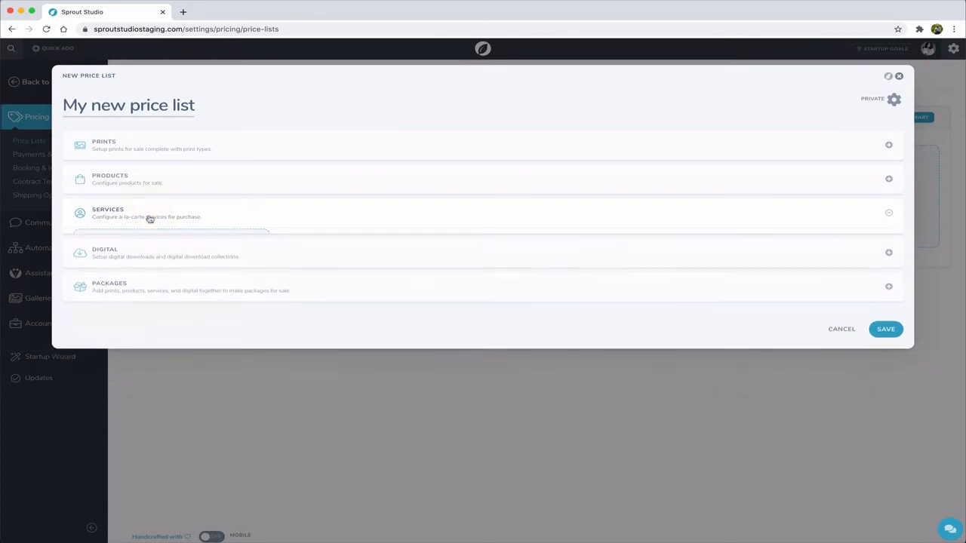
pyautogui.click(129, 248)
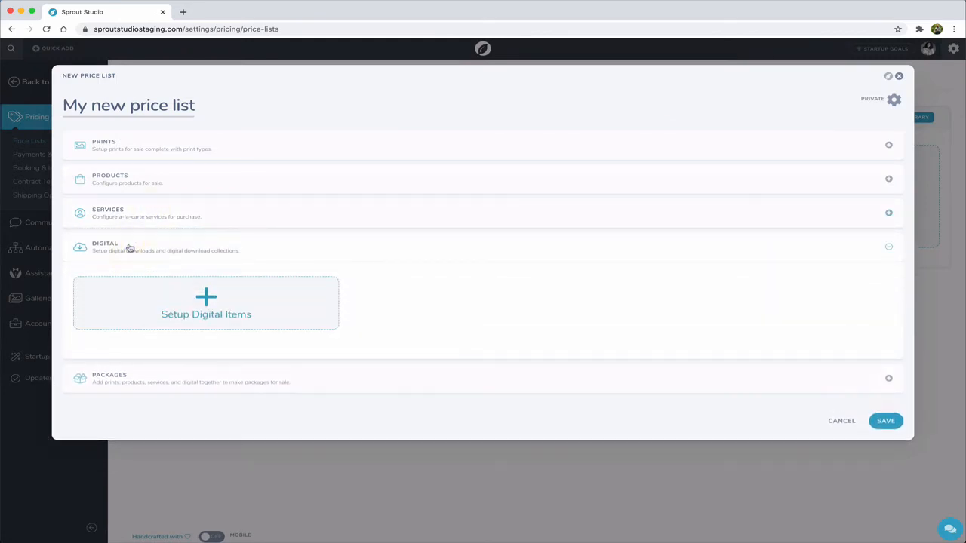
pyautogui.click(216, 313)
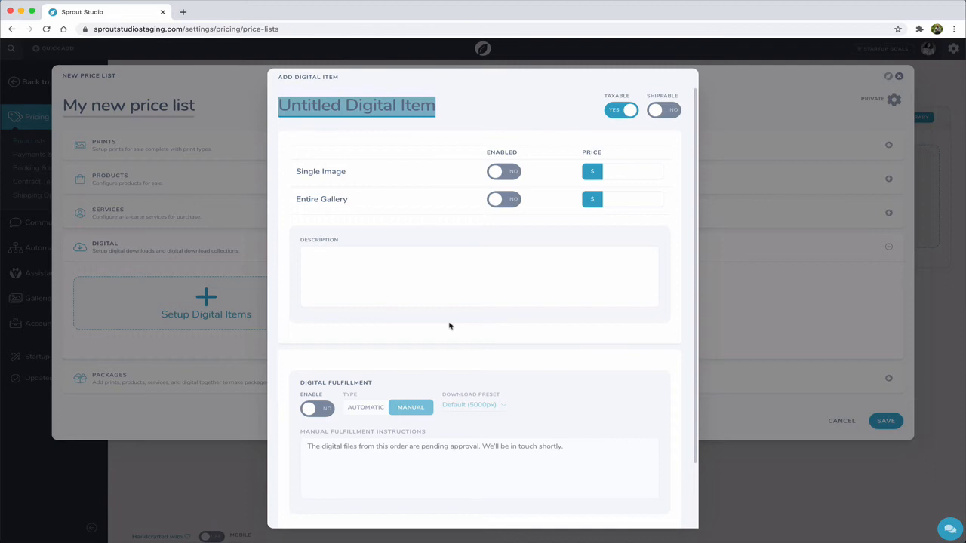
pyautogui.write('Digital')
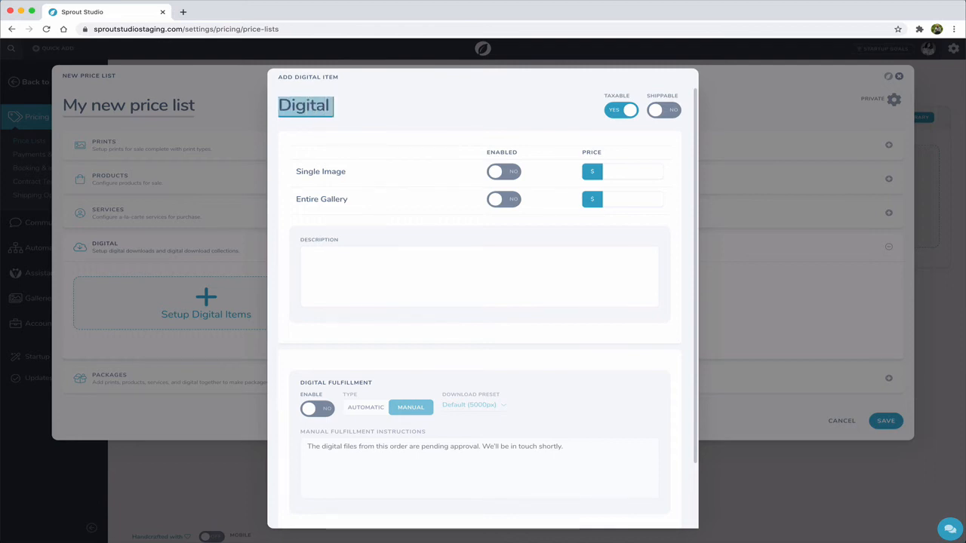
pyautogui.write(' Archival File')
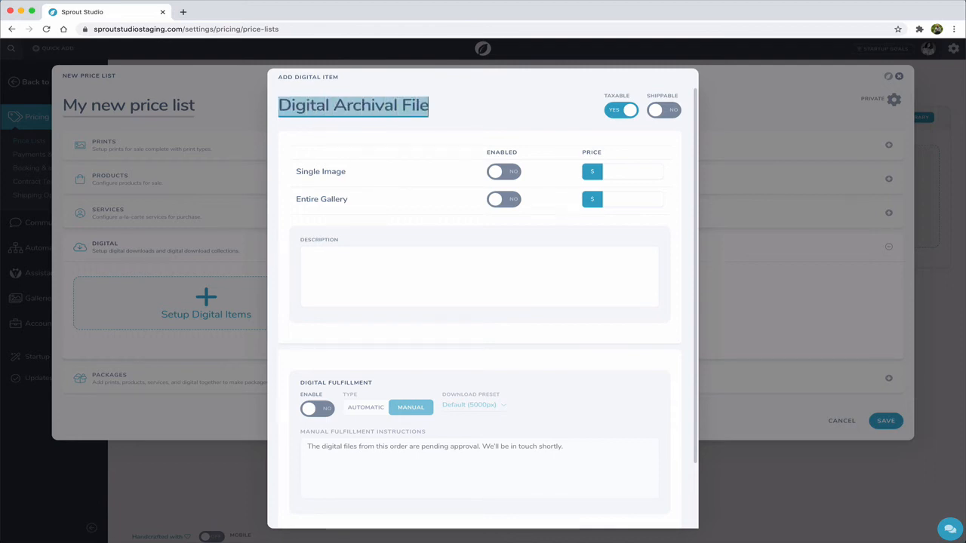
# - Try making the digital item non-taxable and shippable, restoring each option to its original setting
pyautogui.click(626, 111)
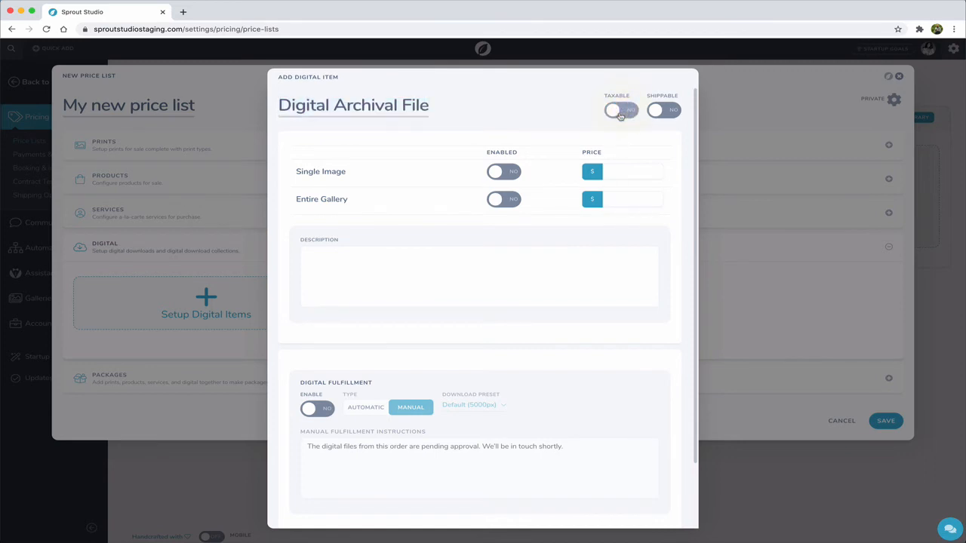
pyautogui.click(622, 115)
pyautogui.click(662, 112)
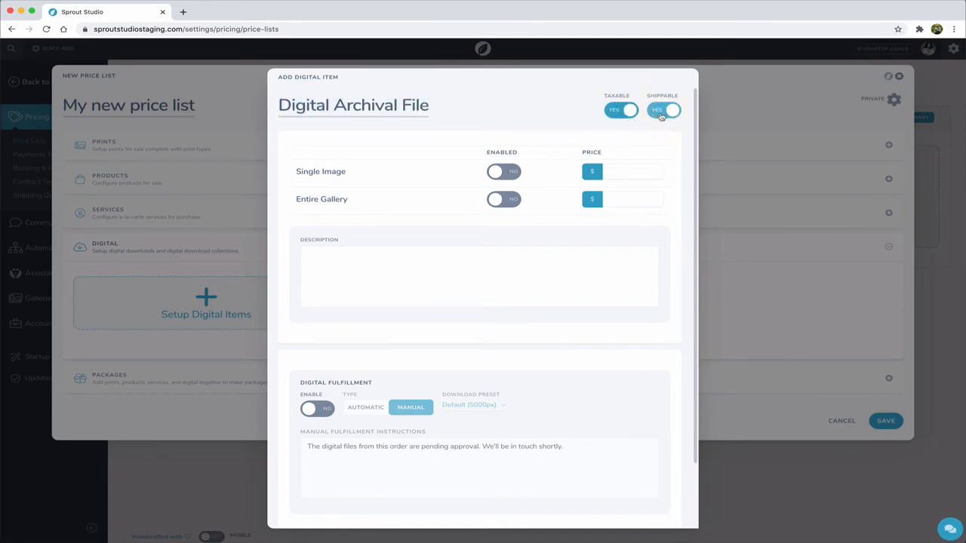
pyautogui.click(661, 113)
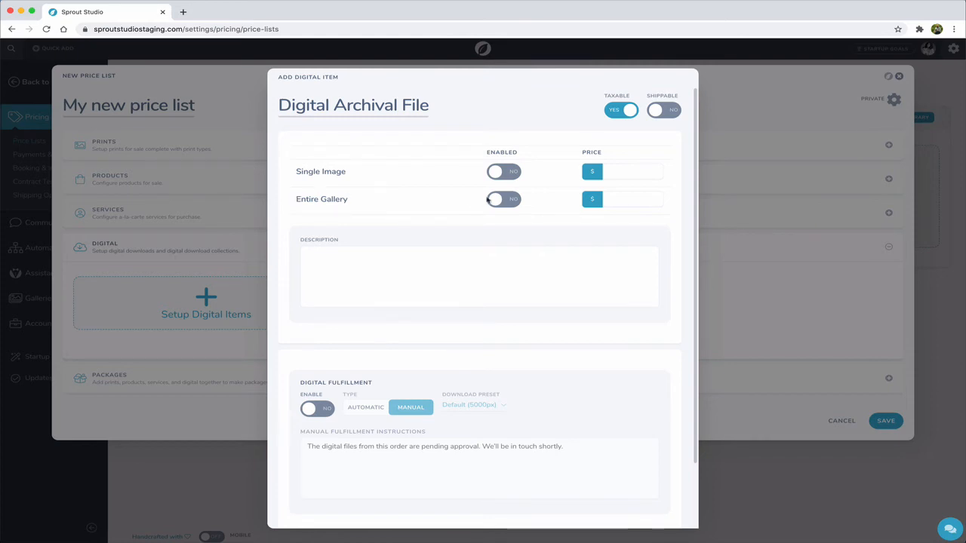
# - Enable single image and entire gallery sales for the digital item, priced at $65 and $650
pyautogui.click(502, 173)
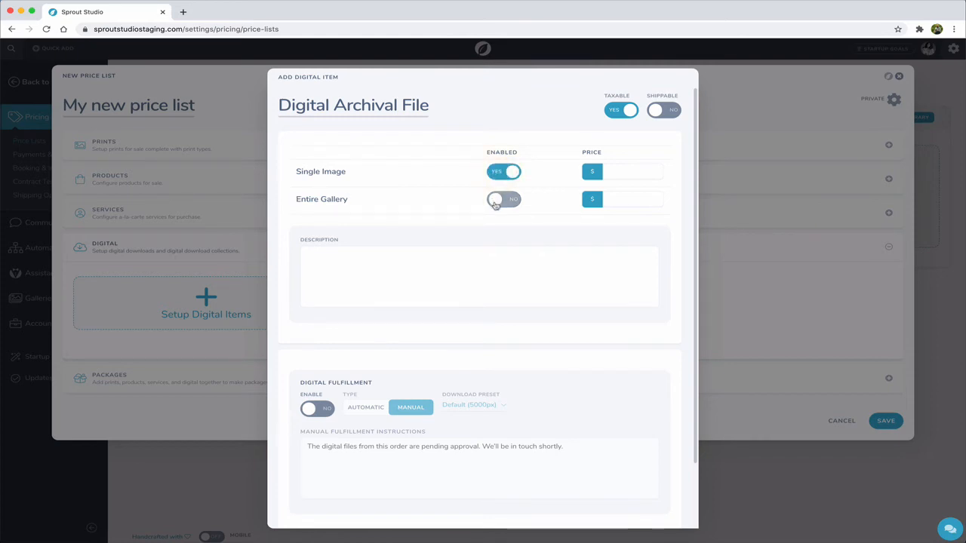
pyautogui.click(498, 200)
pyautogui.click(621, 172)
pyautogui.write('65')
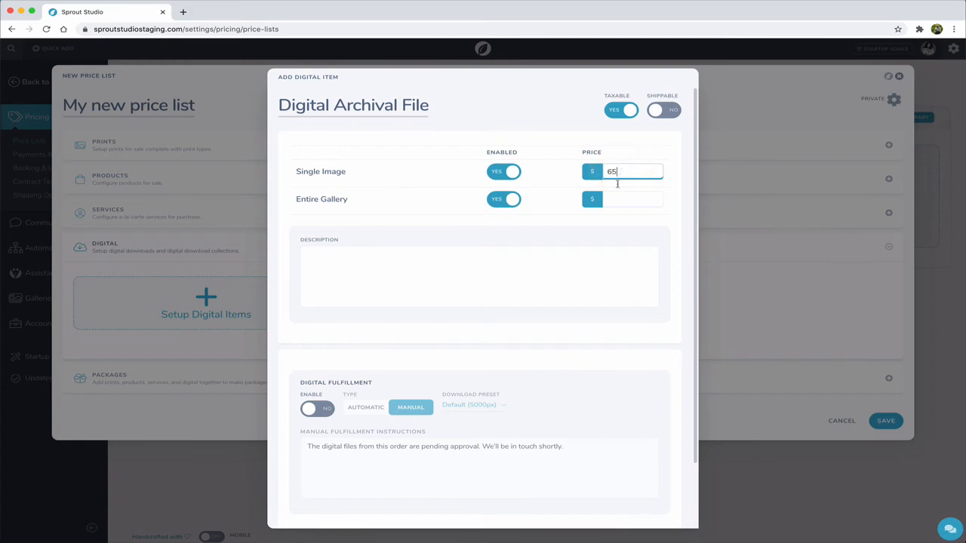
pyautogui.click(617, 199)
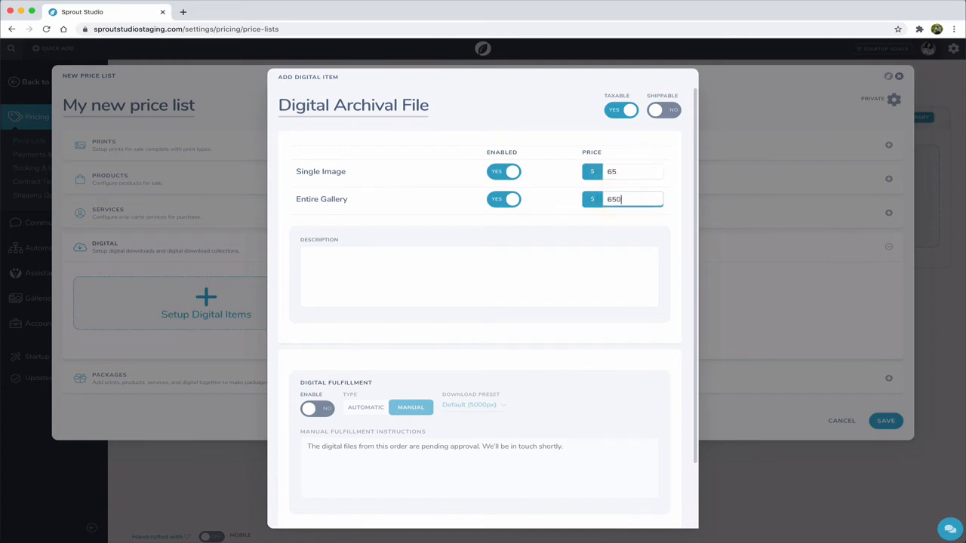
# - Paste the copied placeholder paragraph as the digital item's description and enable digital fulfillment
pyautogui.click(455, 260)
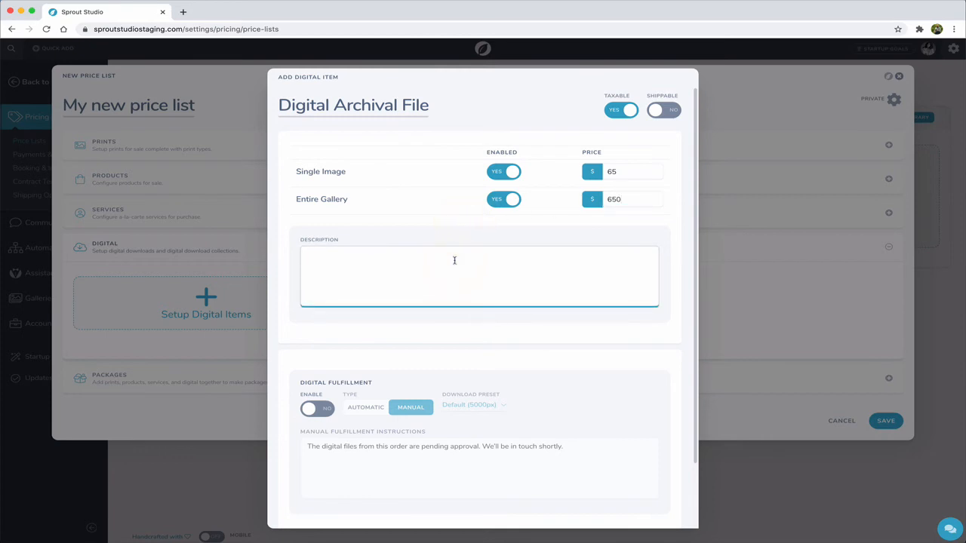
pyautogui.write('Curabitur vel leo in ligula varius faucibus non quis urna. In non vestibulum dui. Phasellus mollis tincidunt ligula sed mattis. Lorem ipsum dolor sit amet, consectetur adipiscing elit. Nam volutpat ipsum scelerisque, porta dui a, ornare ligula. Lorem ipsum dolor sit amet, consectetur adipiscing elit. Pellentesque eleifend suscipit risus, vel volutpat sapien suscipit eget. Maecenas gravida sapien eget cursus ornare.')
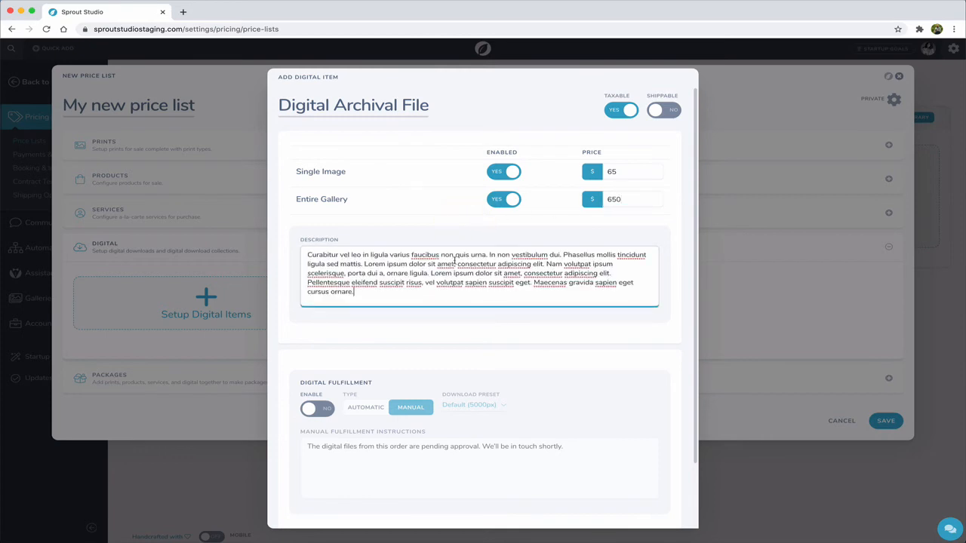
pyautogui.click(427, 319)
pyautogui.scroll(-3, 377, 301)
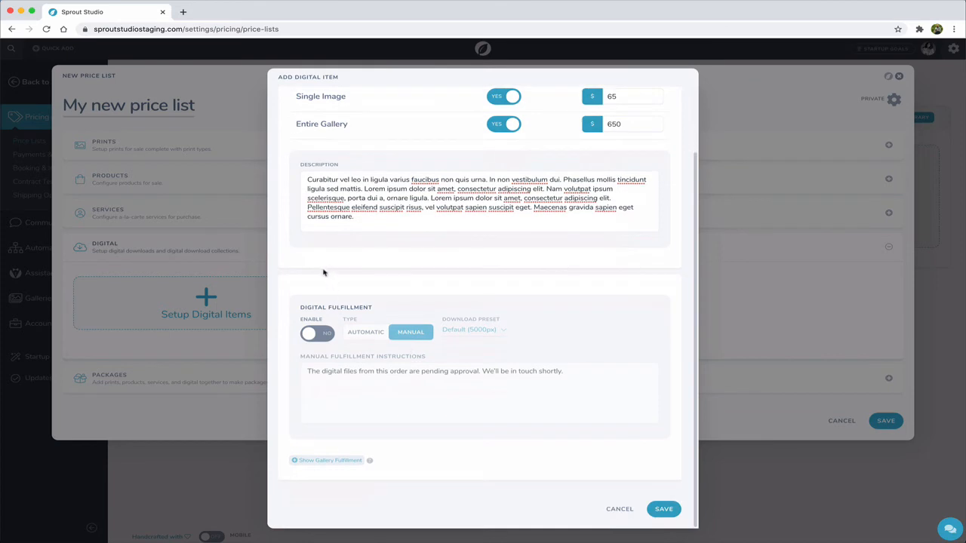
pyautogui.click(308, 335)
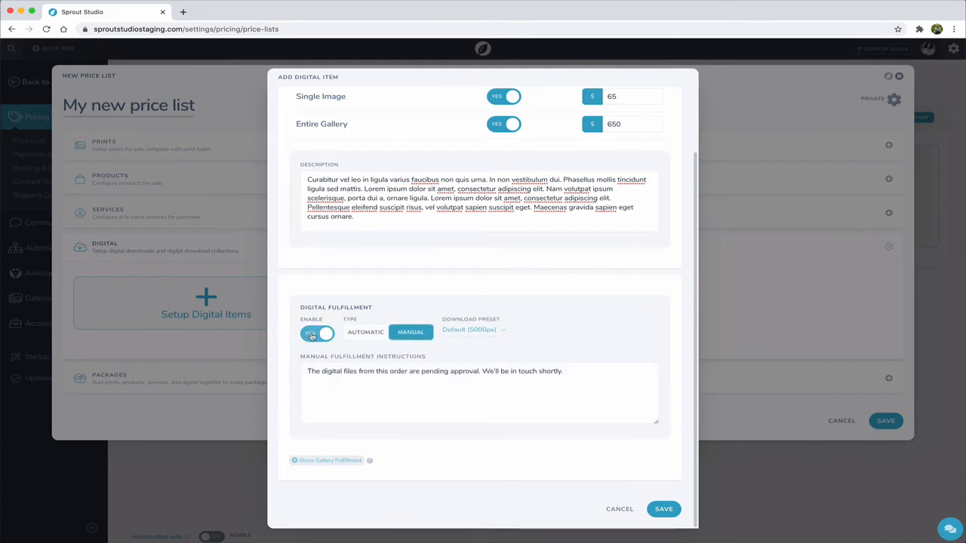
# - Try the automatic fulfillment type, look at the available download presets, and return the type to manual
pyautogui.click(364, 333)
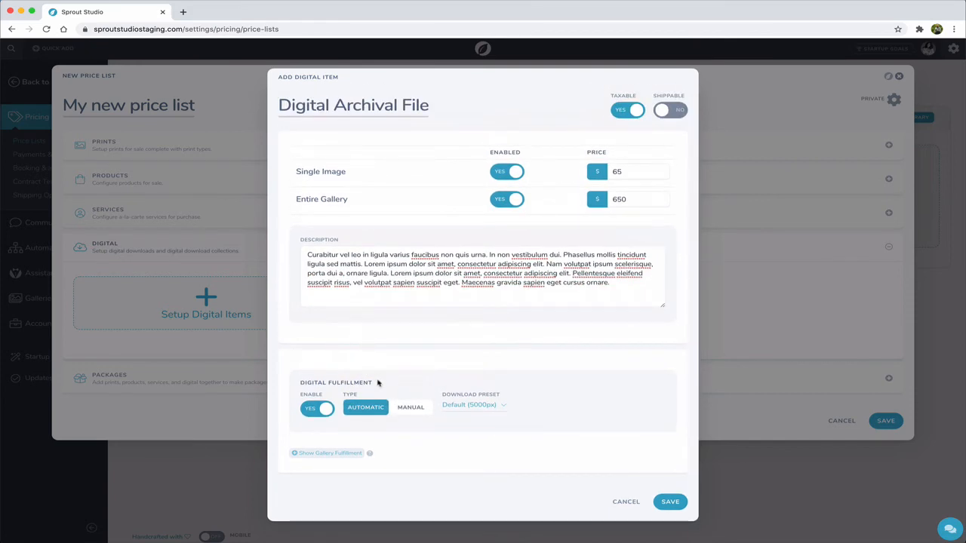
pyautogui.click(470, 406)
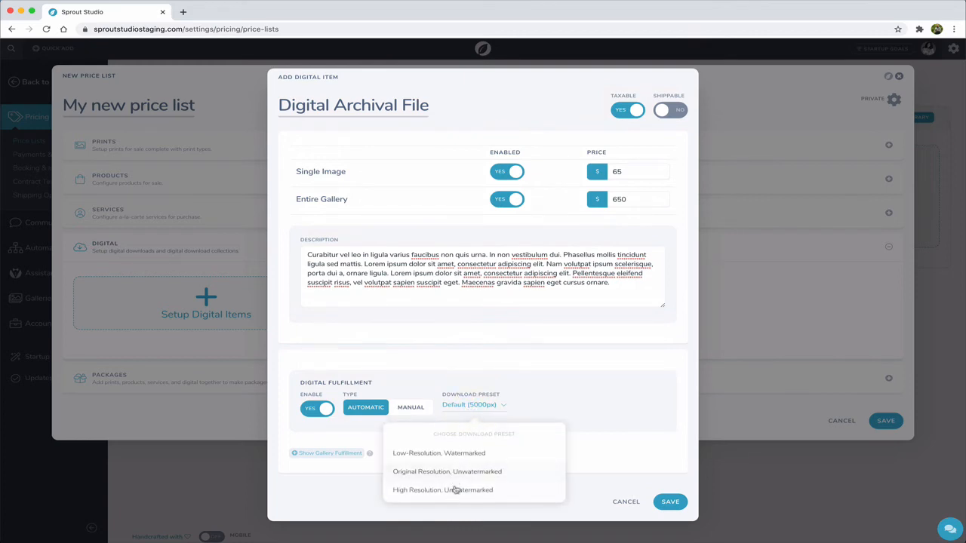
pyautogui.click(461, 388)
pyautogui.click(404, 412)
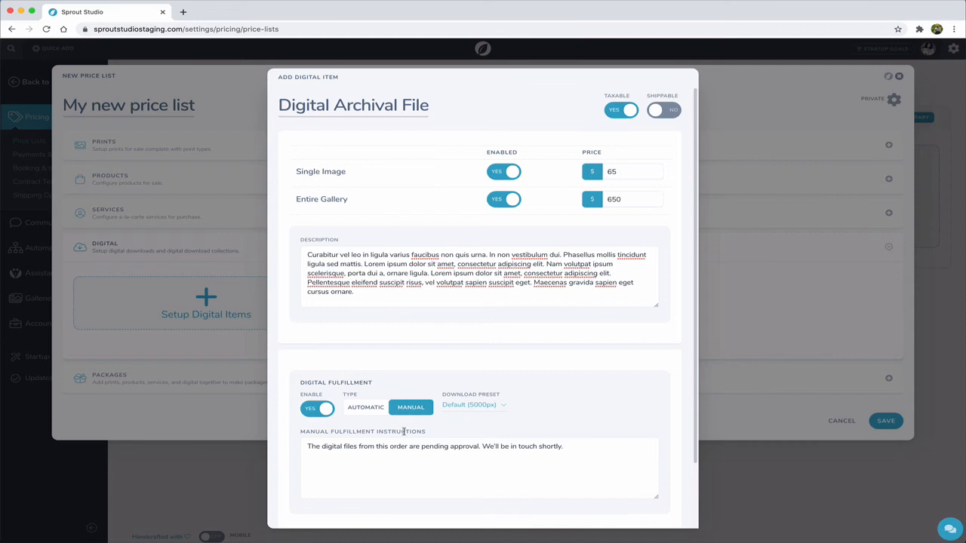
# - Review the manual fulfillment instructions and the gallery fulfillment auto-credit option of the digital item
pyautogui.scroll(-3, 404, 431)
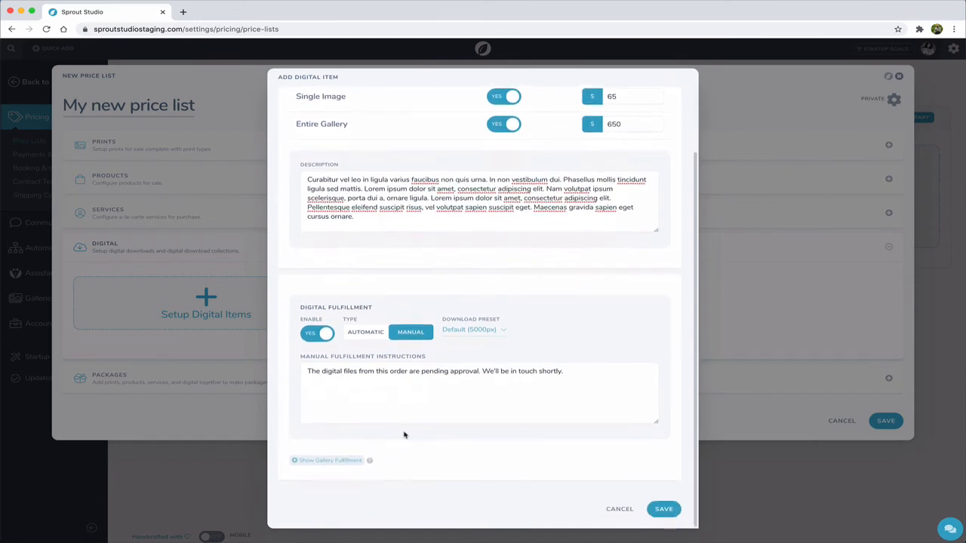
pyautogui.click(348, 377)
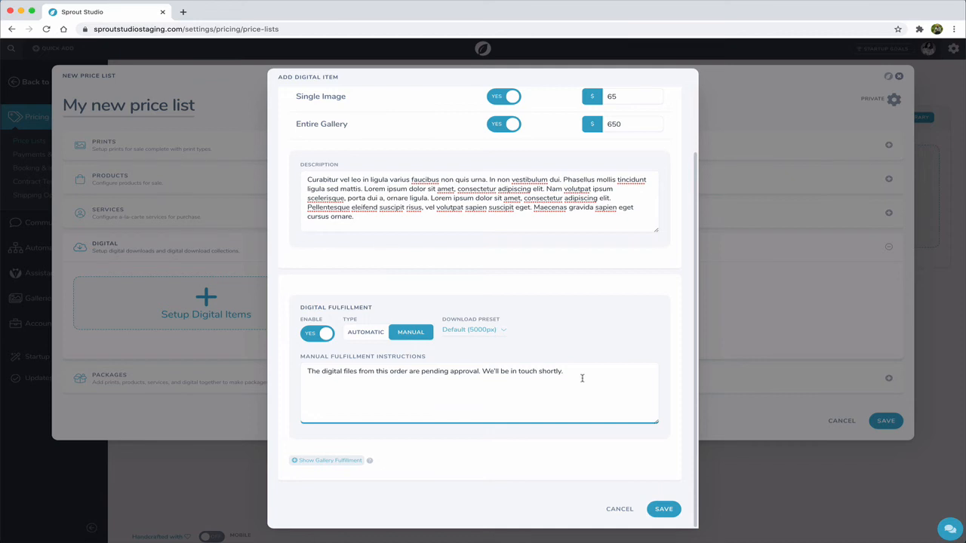
pyautogui.click(257, 510)
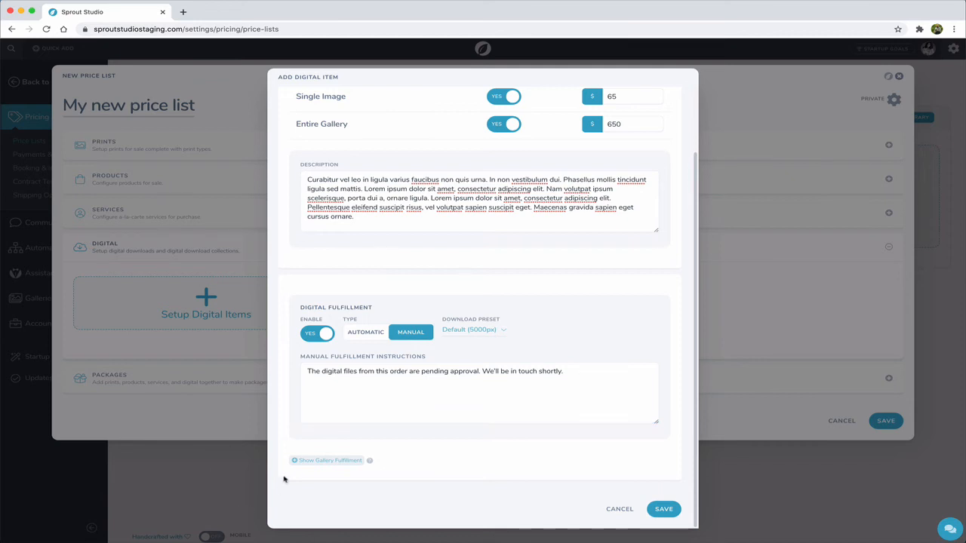
pyautogui.click(305, 461)
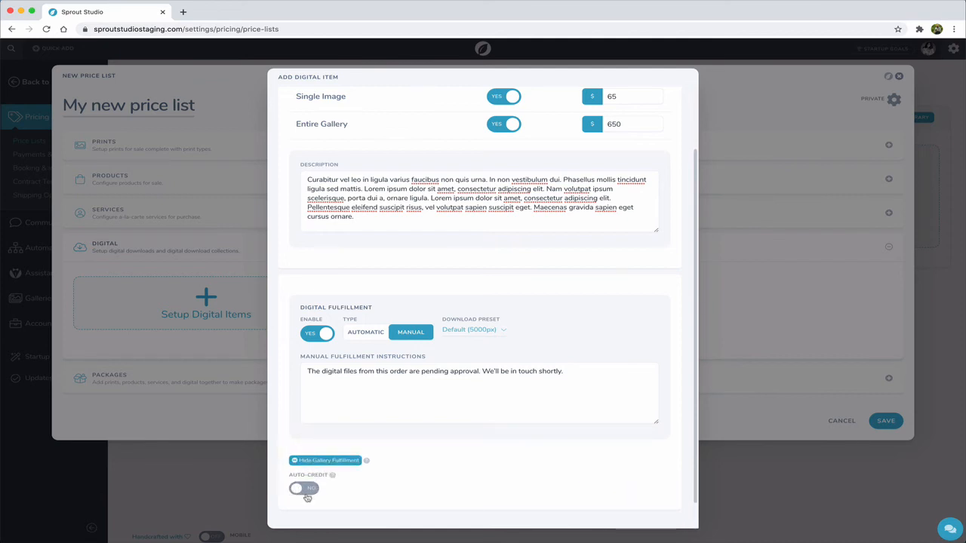
pyautogui.click(313, 460)
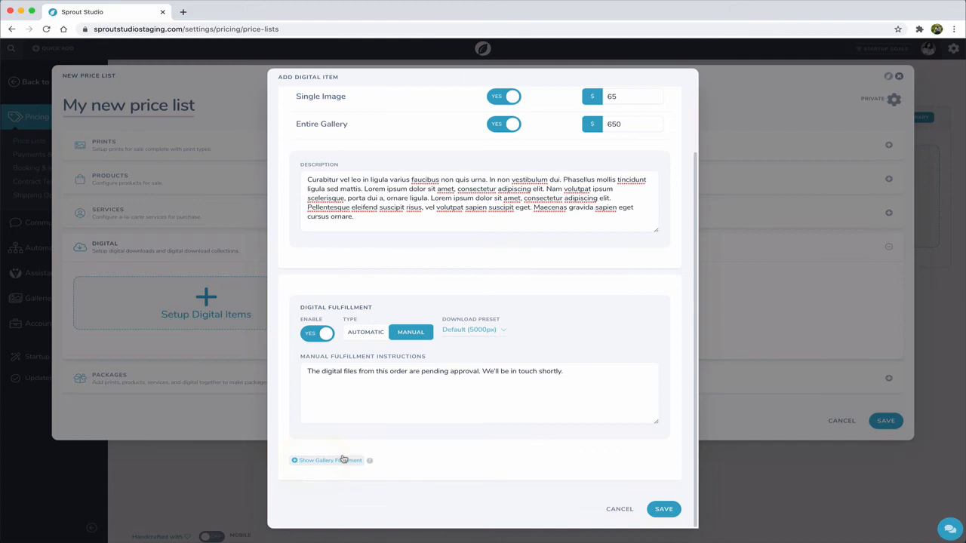
# - Save the digital item and start a new package named "Package #1" in the Packages section
pyautogui.click(655, 510)
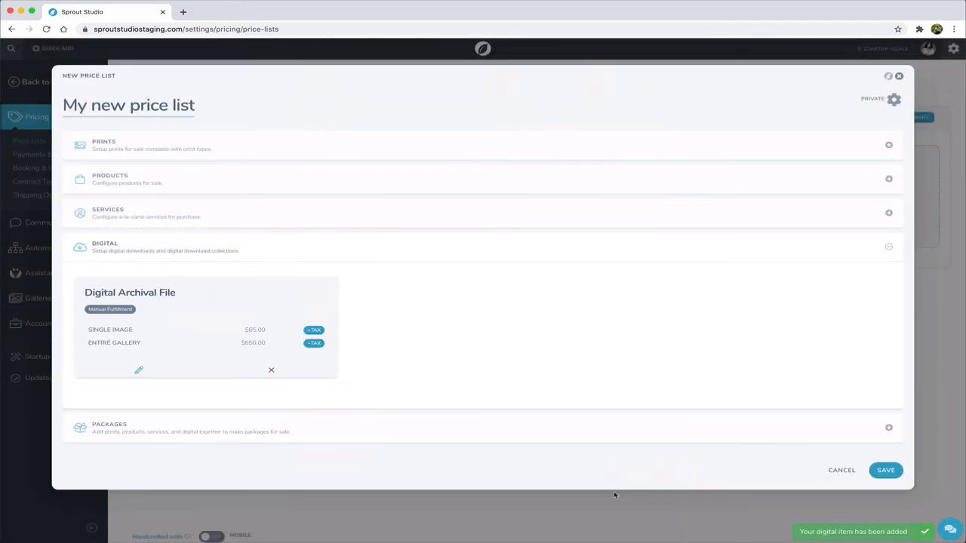
pyautogui.click(142, 427)
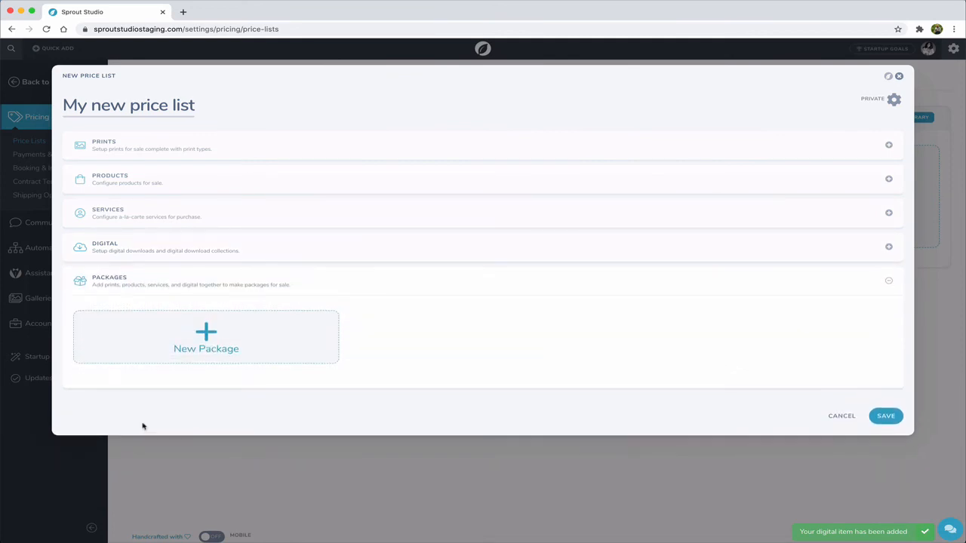
pyautogui.click(207, 352)
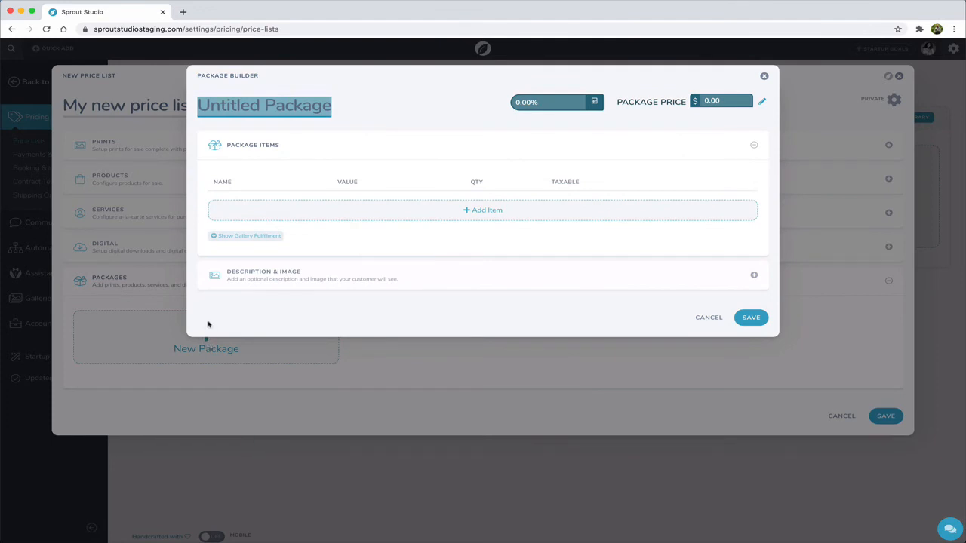
pyautogui.press('BackSpace')
pyautogui.write('Package #1')
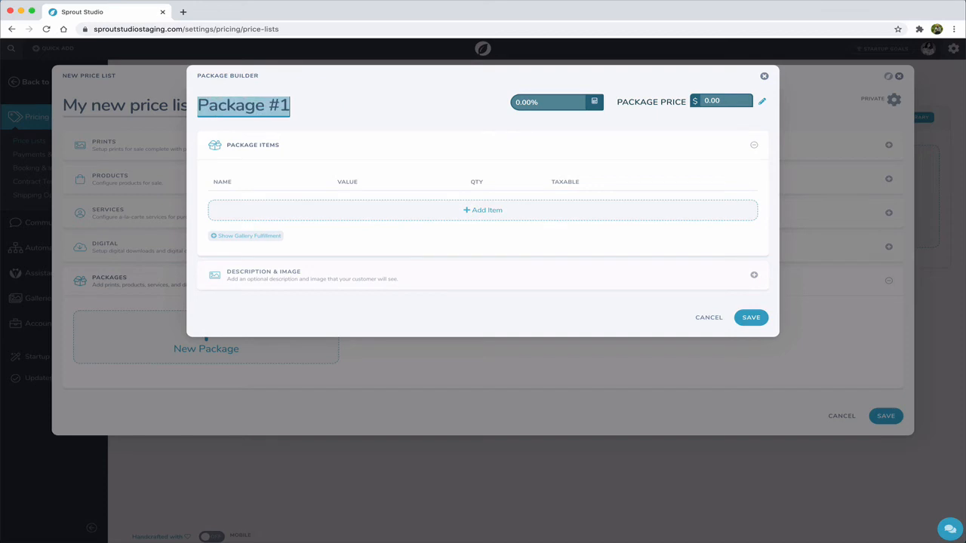
# - Add the Wedding Album product to the package with a quantity of 1
pyautogui.click(429, 216)
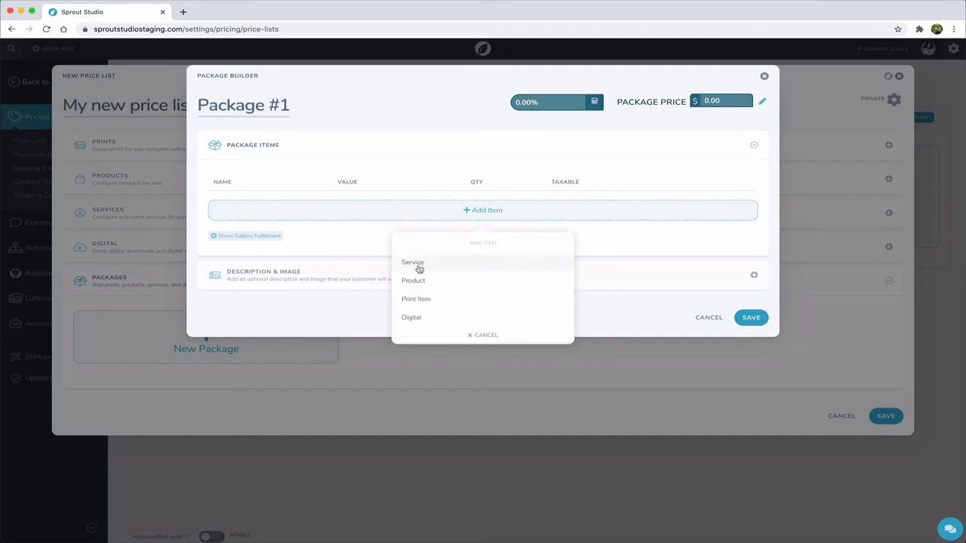
pyautogui.click(415, 280)
pyautogui.click(440, 274)
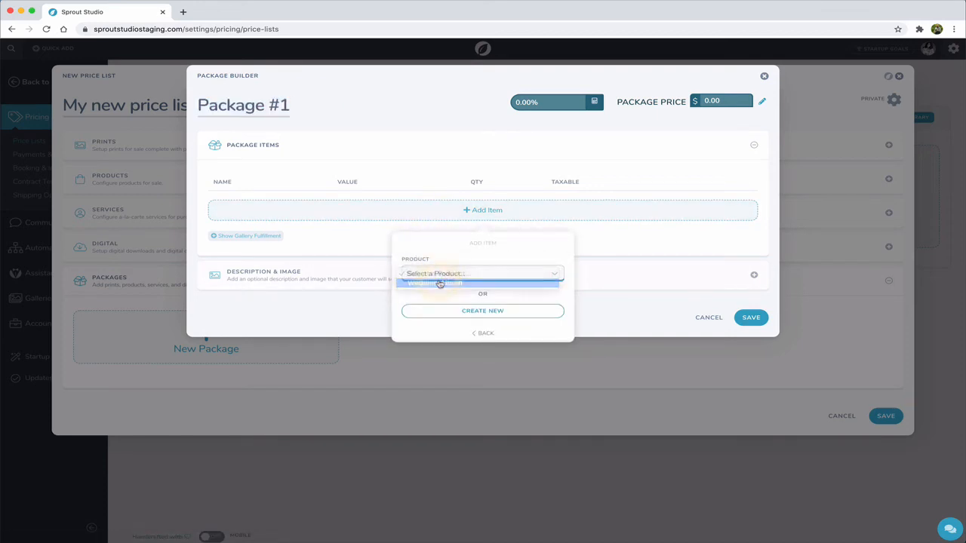
pyautogui.click(440, 284)
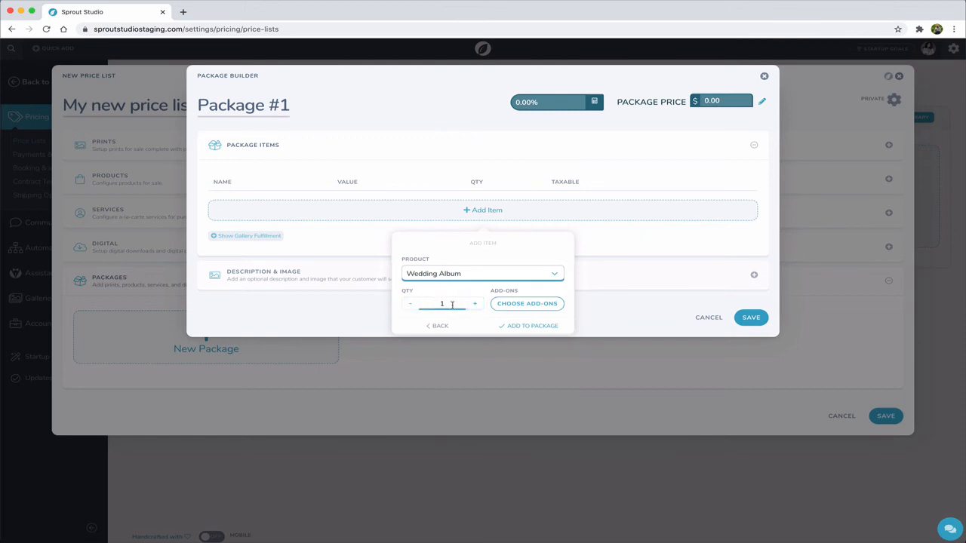
pyautogui.click(528, 325)
# - Add an 8 x 10 inches print item to the package
pyautogui.click(290, 240)
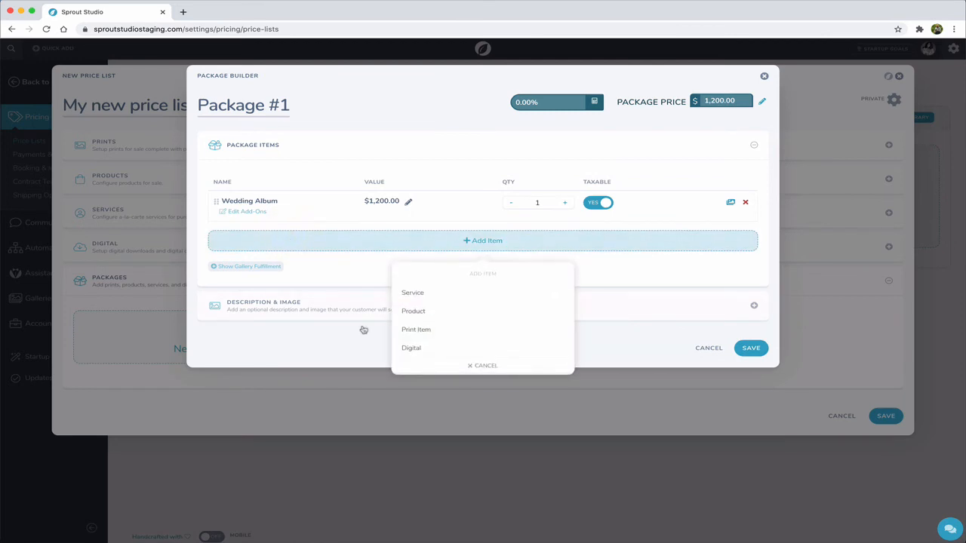
pyautogui.click(427, 330)
pyautogui.click(442, 306)
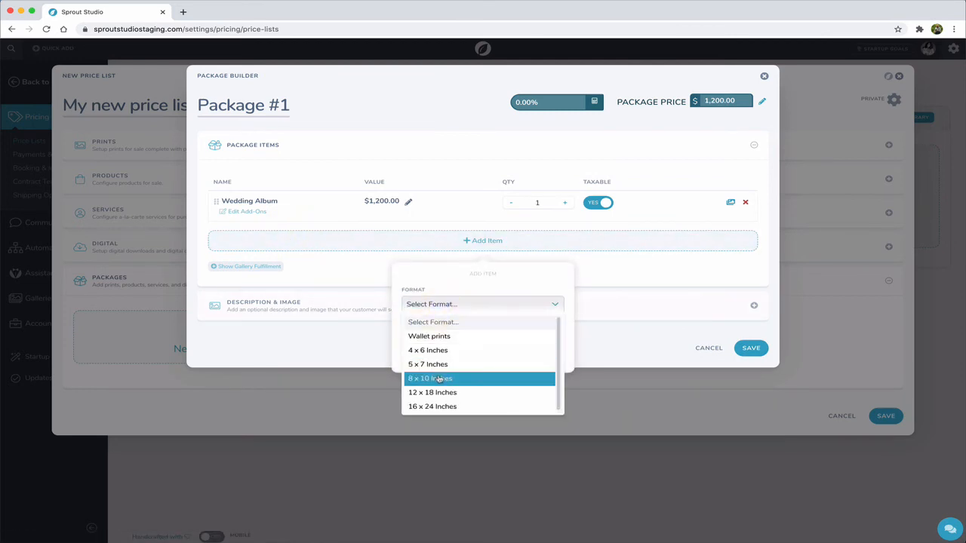
pyautogui.click(432, 378)
pyautogui.click(516, 361)
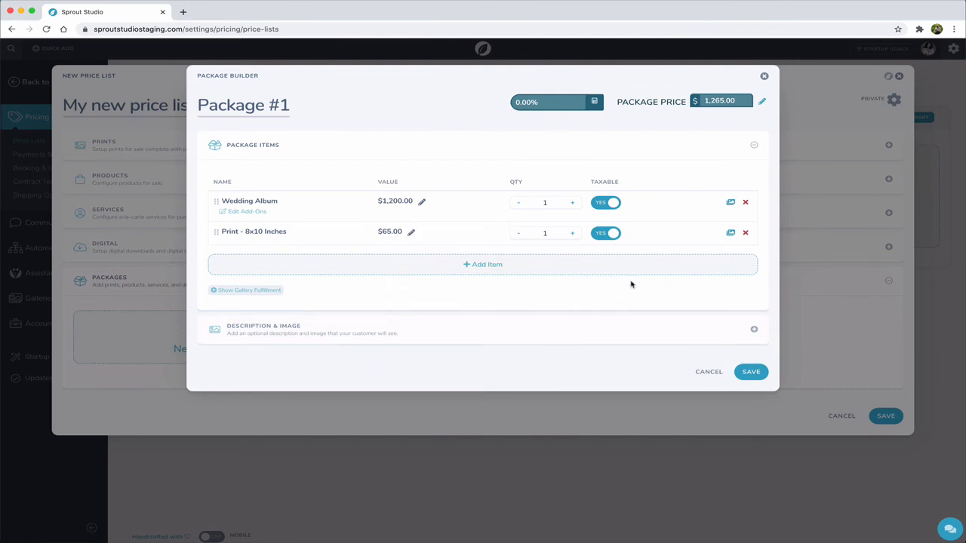
# - Check the item price adjustments of the Wedding Album and the 8x10 print in the package, keeping their original prices
pyautogui.click(422, 202)
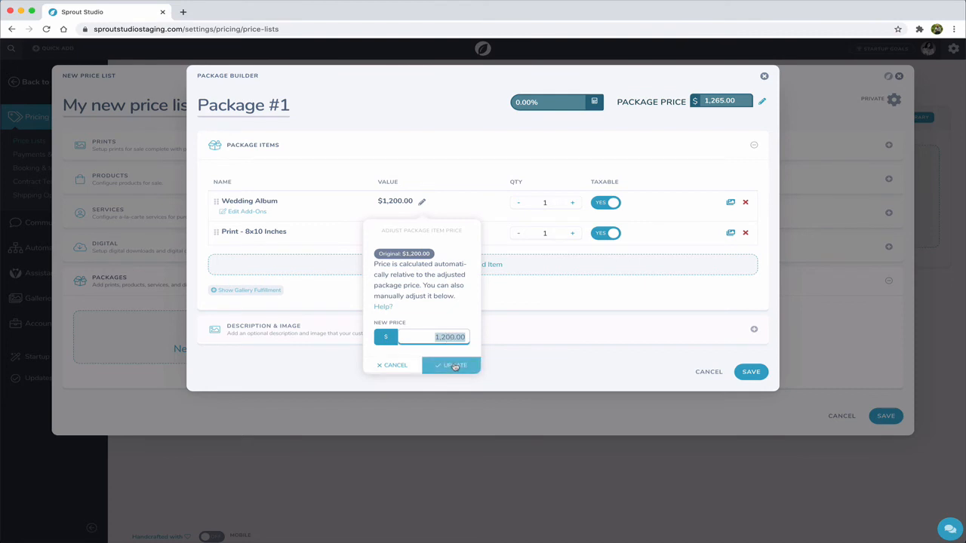
pyautogui.click(452, 365)
pyautogui.click(412, 235)
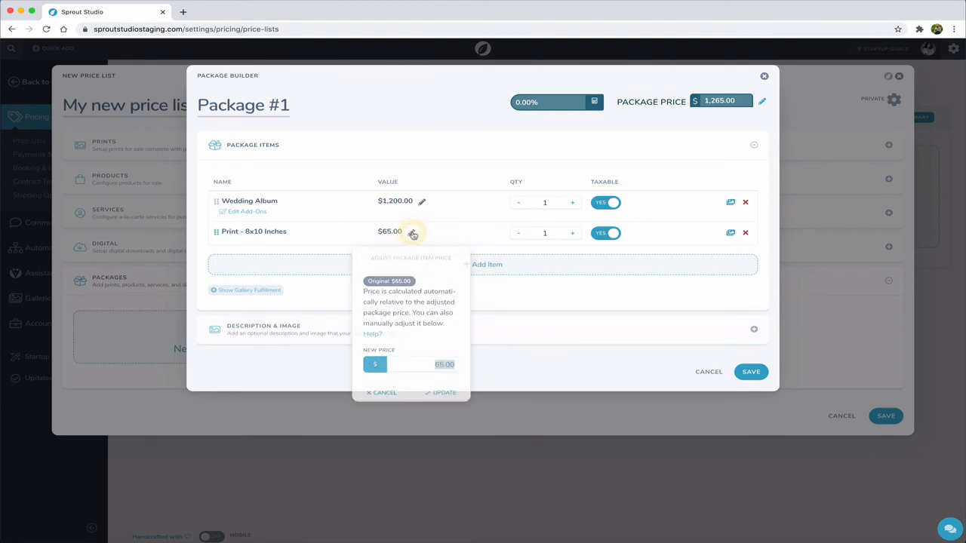
pyautogui.click(446, 395)
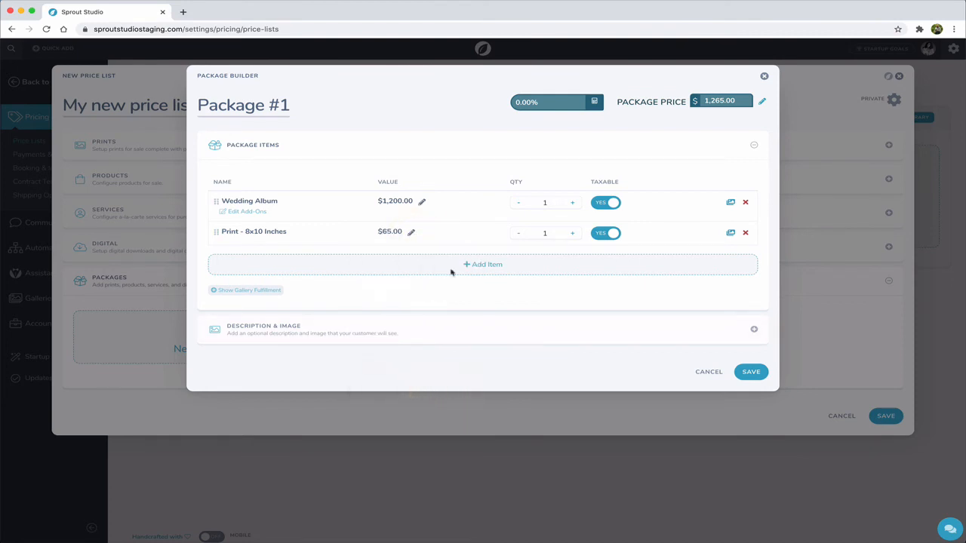
# - Set the package price of Package #1 to $1,100
pyautogui.click(762, 103)
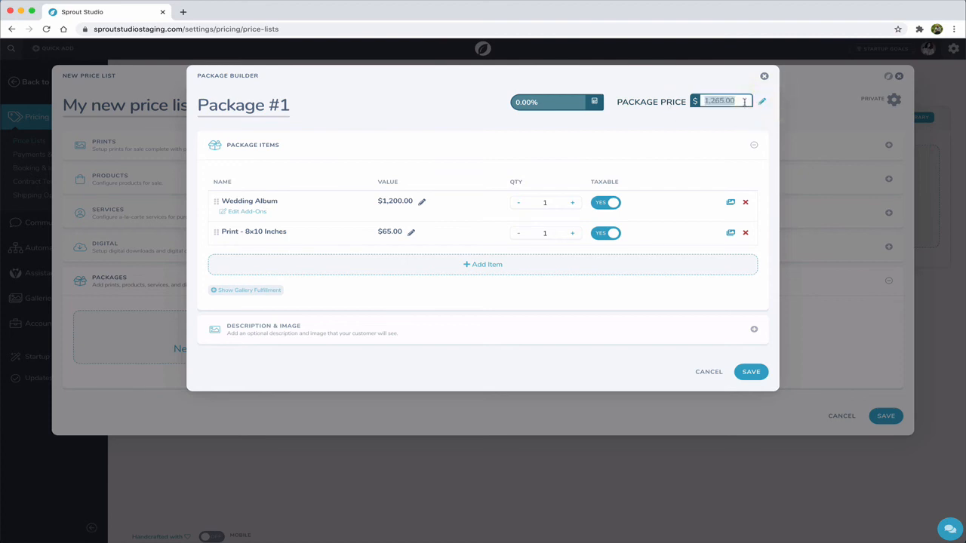
pyautogui.write('1100')
pyautogui.click(655, 123)
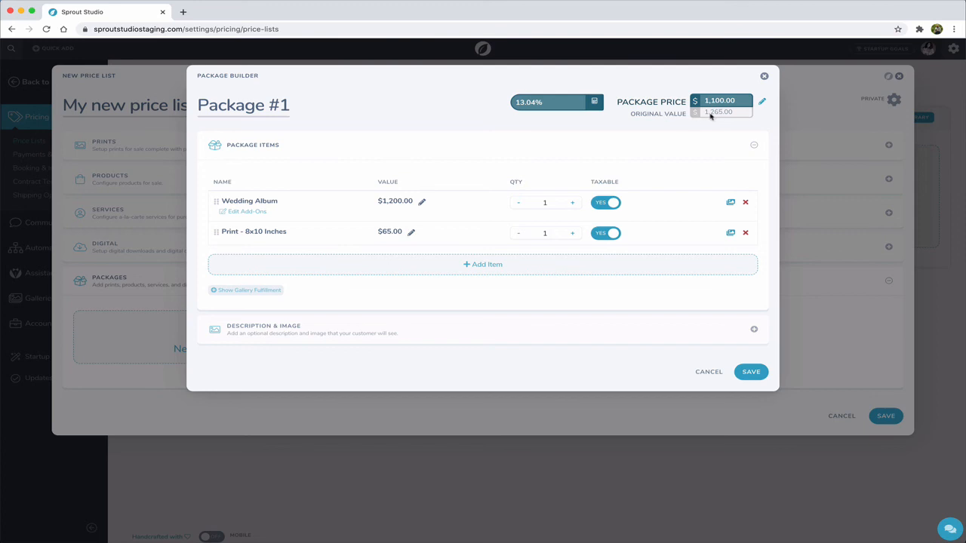
# - Discount the package's original value by 10%
pyautogui.click(596, 104)
pyautogui.write('10')
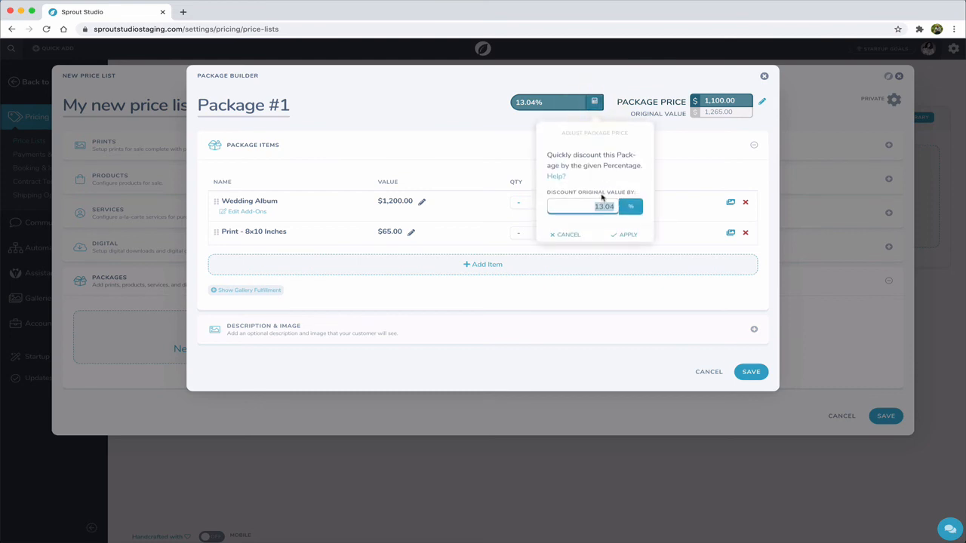
pyautogui.click(626, 234)
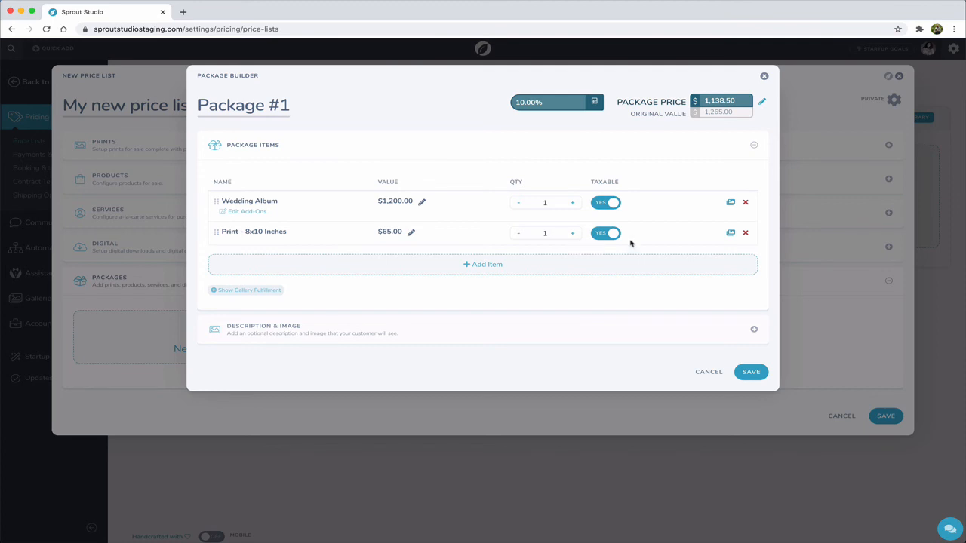
# - Review the Wedding Album's gallery fulfillment settings and the package's Add by Default option, leaving it set to No
pyautogui.click(731, 204)
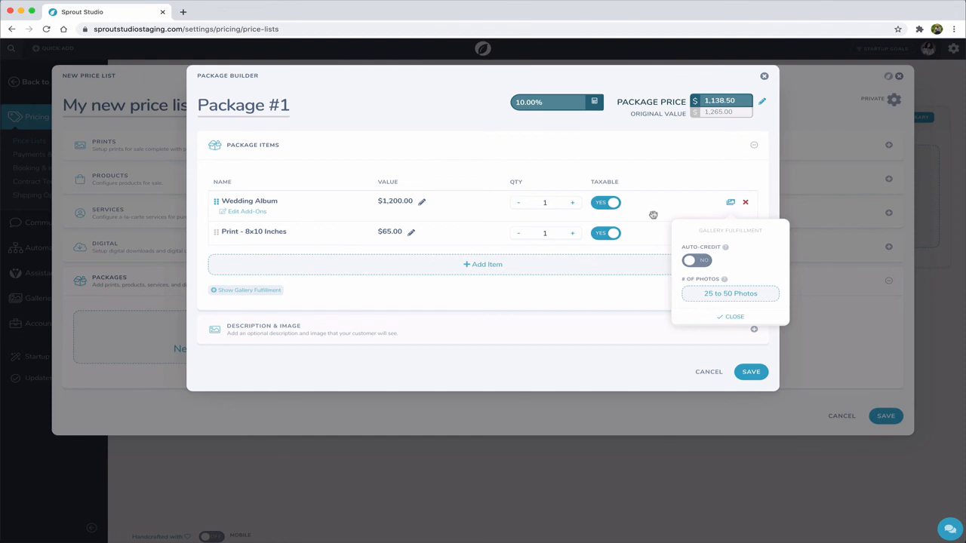
pyautogui.click(537, 302)
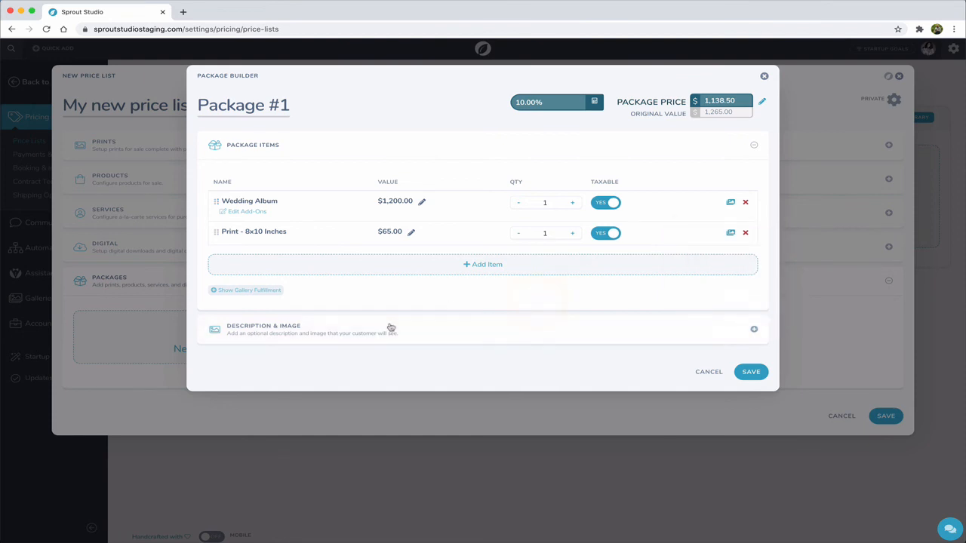
pyautogui.click(270, 291)
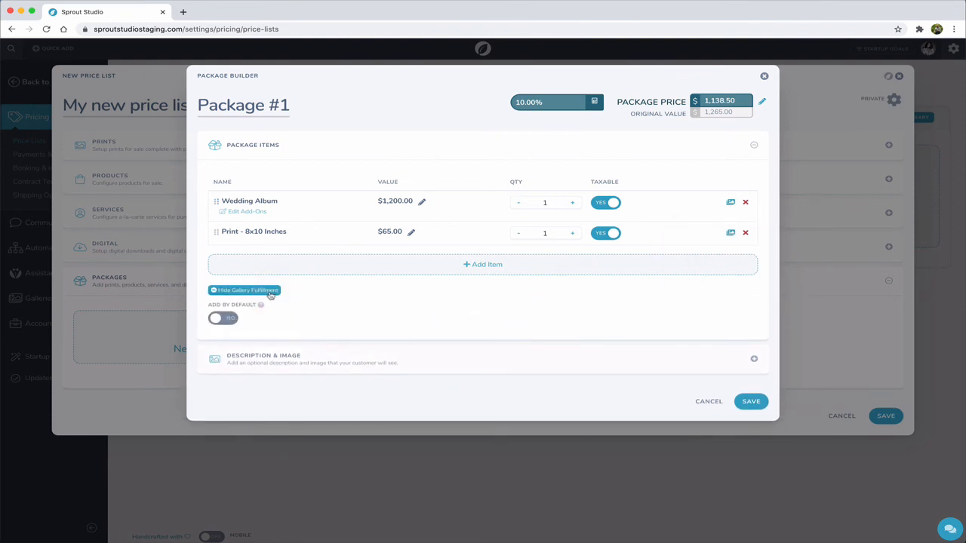
pyautogui.click(227, 318)
pyautogui.click(227, 318)
pyautogui.click(237, 289)
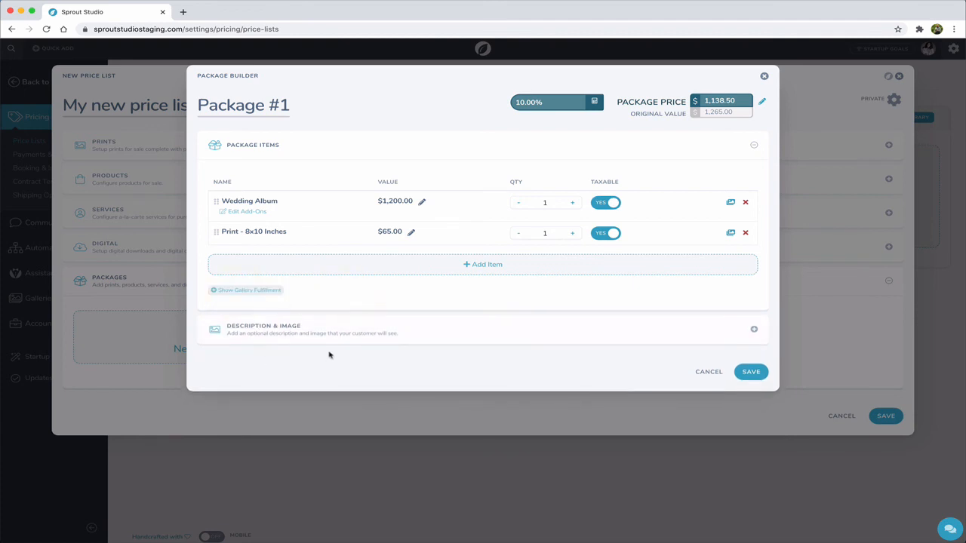
# - Upload Digital-1.jpg from the Mockups folder as the image of Package #1
pyautogui.click(308, 324)
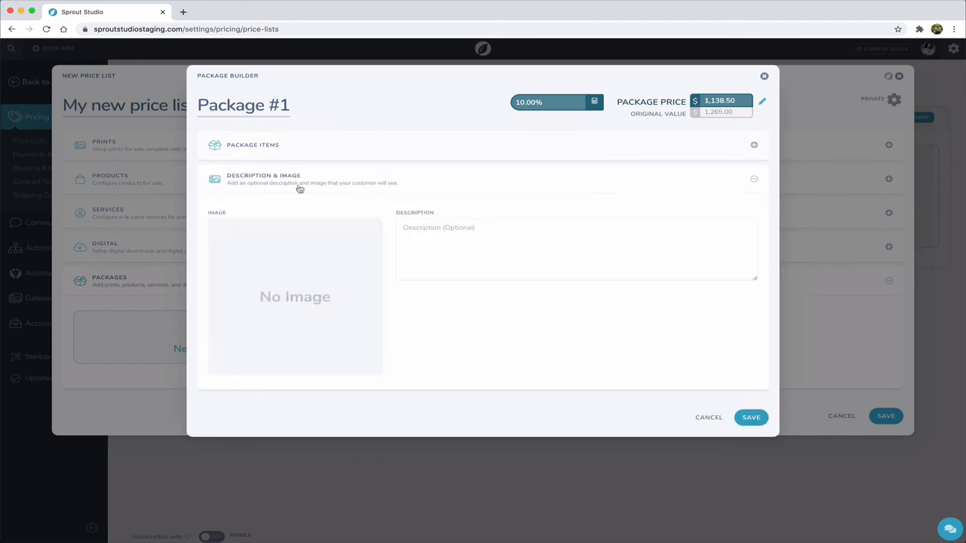
pyautogui.click(302, 256)
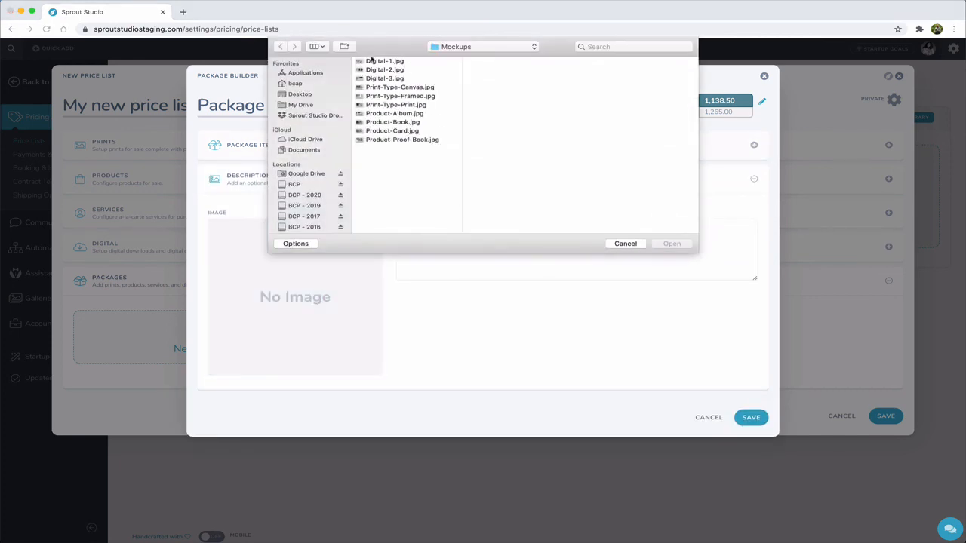
pyautogui.doubleClick(385, 61)
# - Paste the "Etiam quis nunc iaculis" placeholder text as the package description and save the package
pyautogui.click(470, 245)
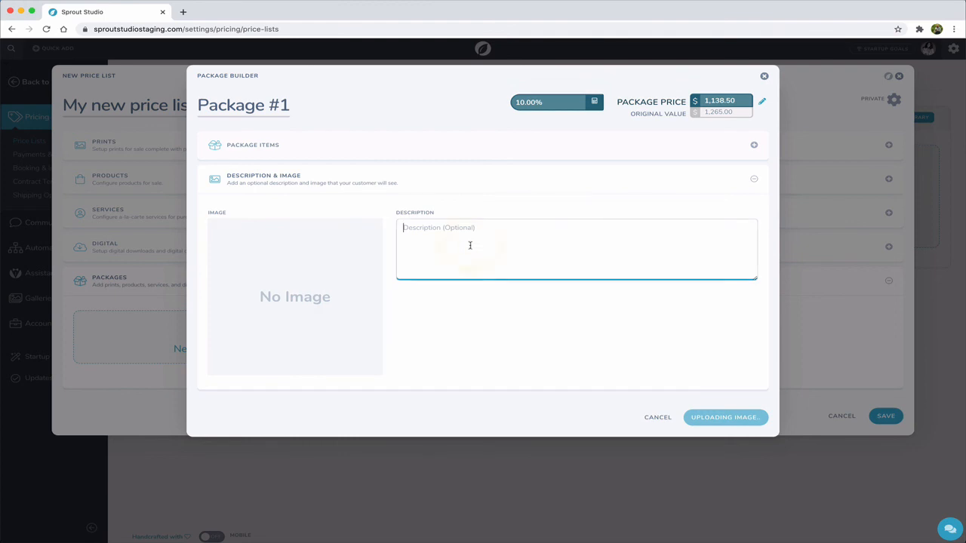
pyautogui.write('Etiam quis nunc iaculis, porttitor ex ac, imperdiet ligula. Nullam eget urna vel nisi imperdiet laoreet. Morbi placerat sodales ligula, at viverra augue scelerisque id. Nulla at libero at nulla facilisis hendrerit sit amet et augue. Ut pellentesque feugiat turpis, ac condimentum diam malesuada a. Vivamus ipsum risus, consectetur eleifend tortor sed, dictum hendrerit ante. Nulla pretium quam justo, quis lacinia ipsum ornare sed.')
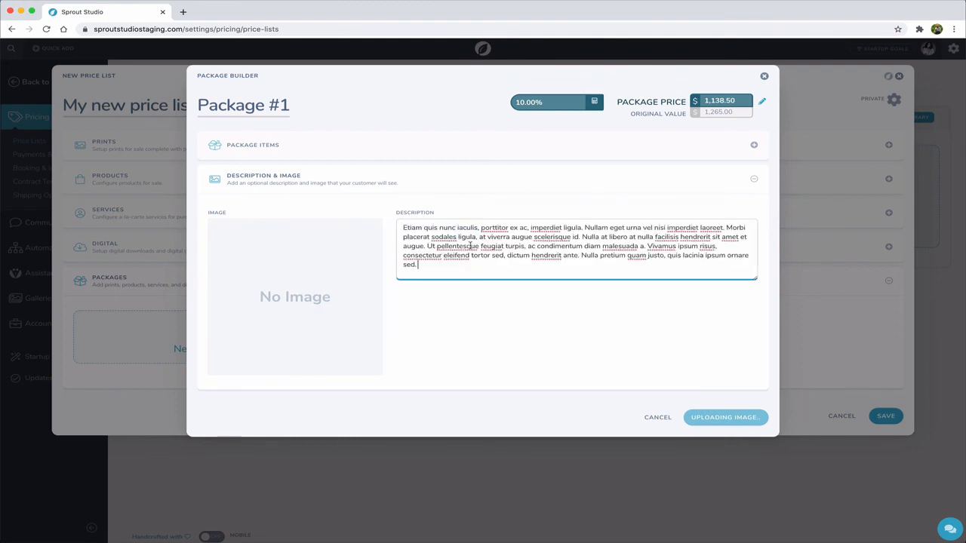
pyautogui.click(462, 357)
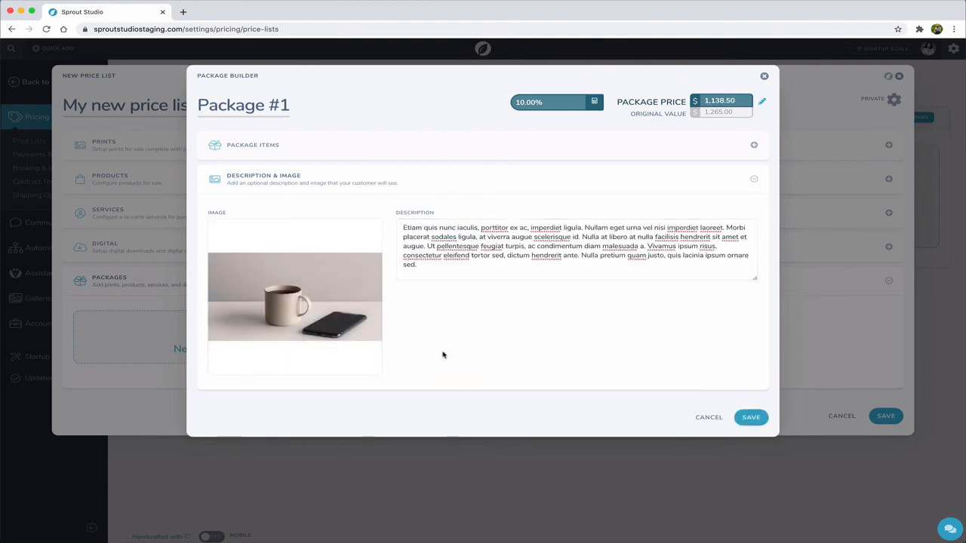
pyautogui.click(751, 419)
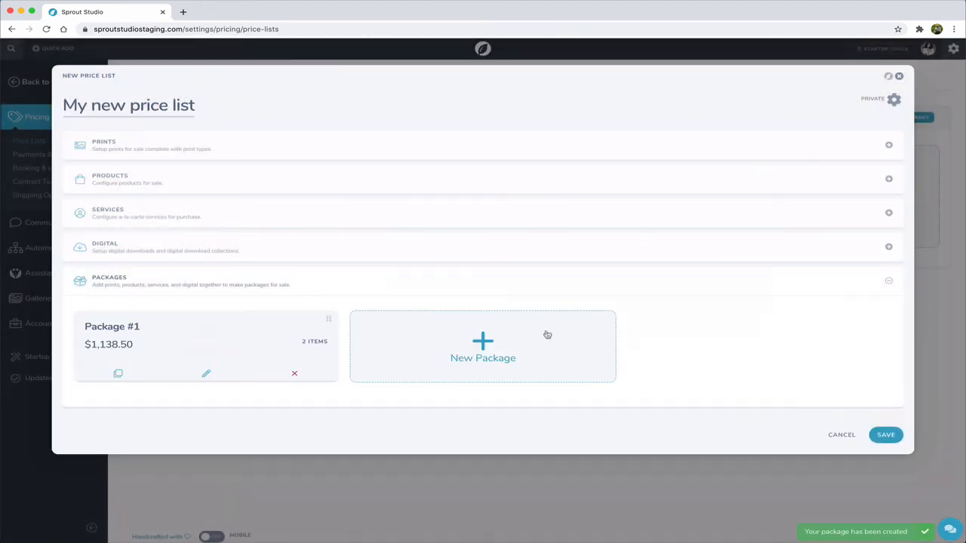
pyautogui.click(488, 281)
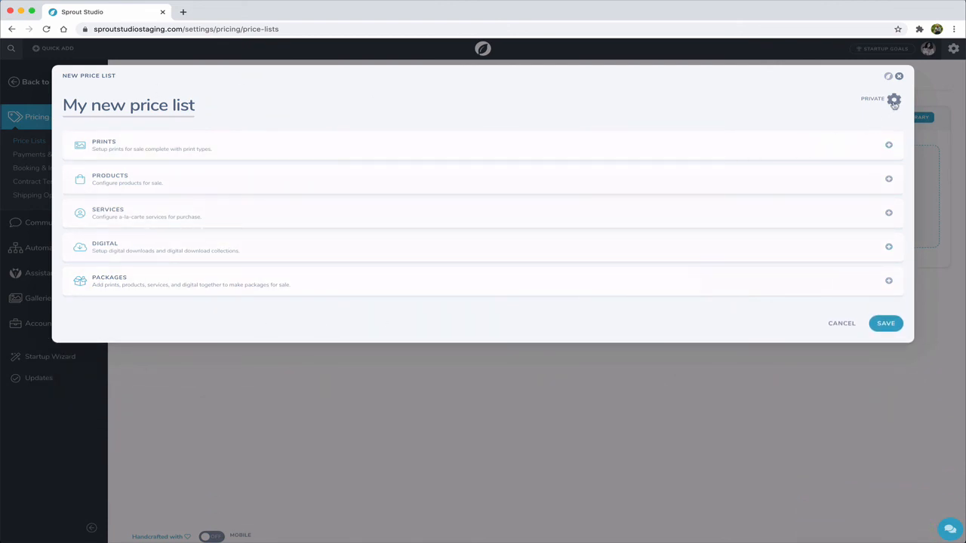
# - Make the price list public and set its front-facing name to "My new price list"
pyautogui.click(895, 104)
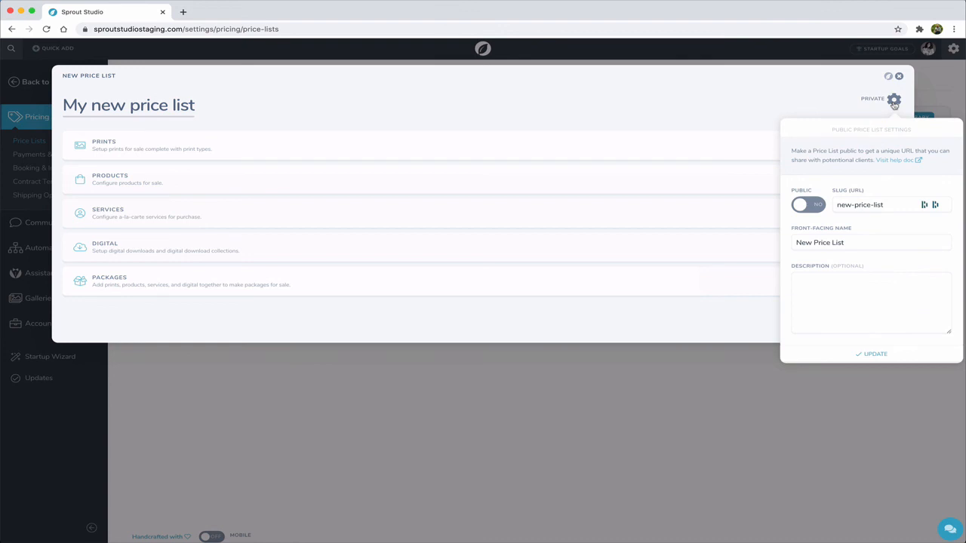
pyautogui.click(808, 205)
pyautogui.click(886, 202)
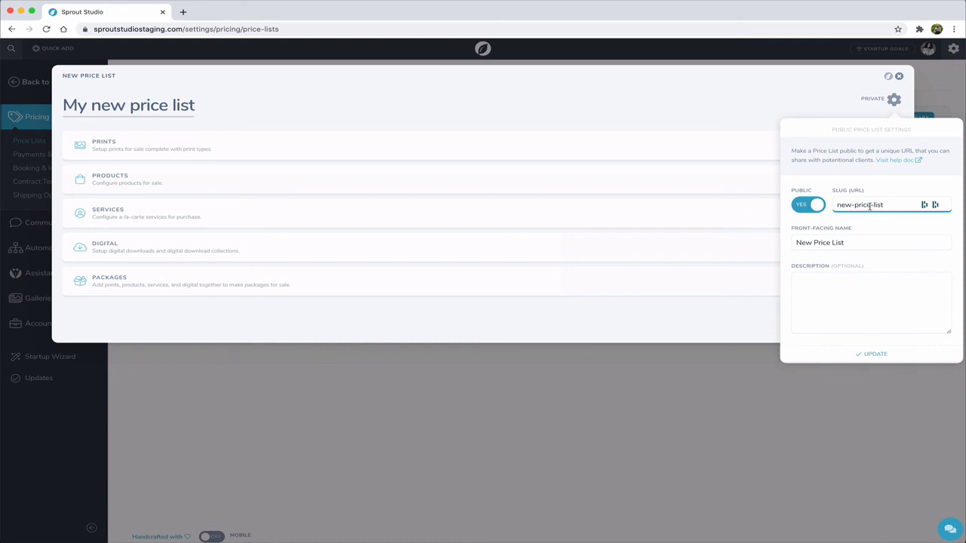
pyautogui.tripleClick(821, 244)
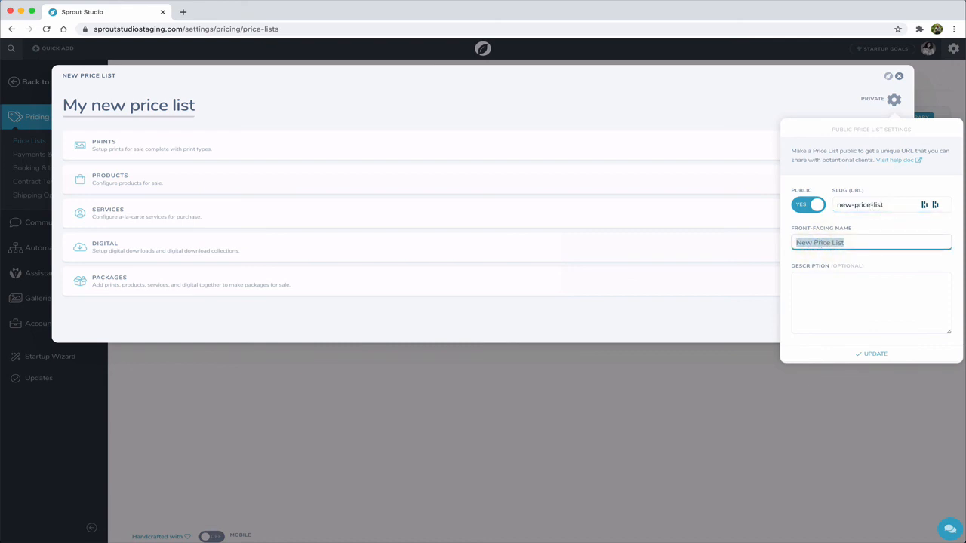
pyautogui.write('My ne')
# - Paste the "Curabitur vel leo" placeholder text as the public description, update the settings and save the price list
pyautogui.click(825, 291)
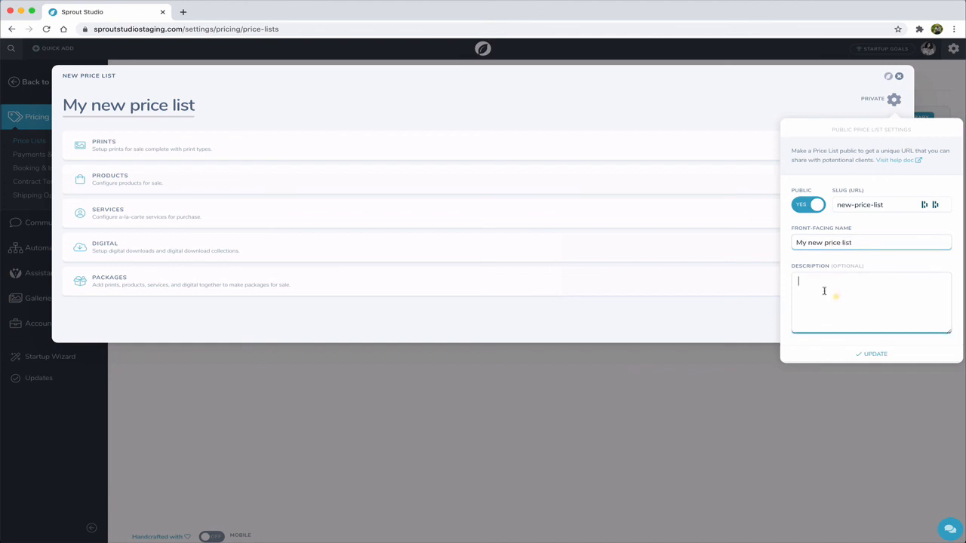
pyautogui.press('super+v')
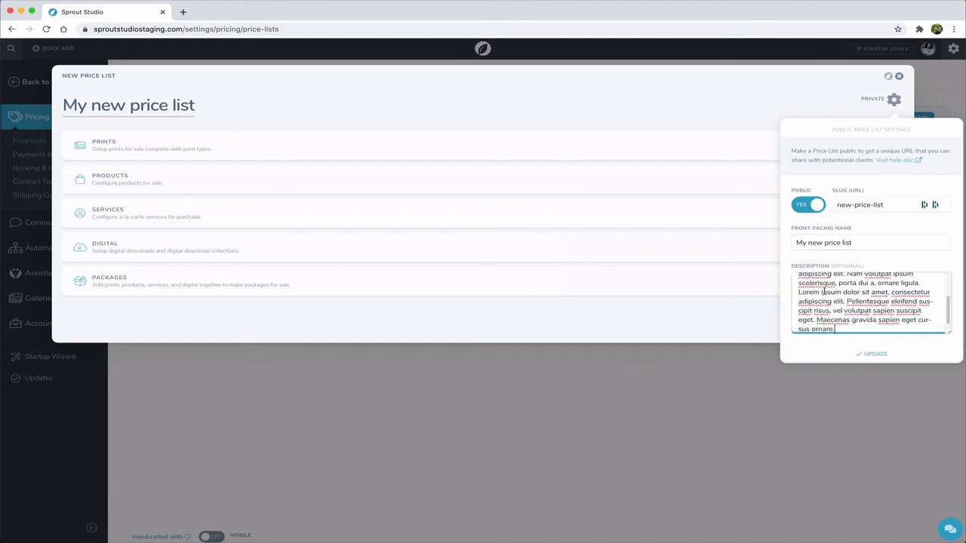
pyautogui.click(872, 354)
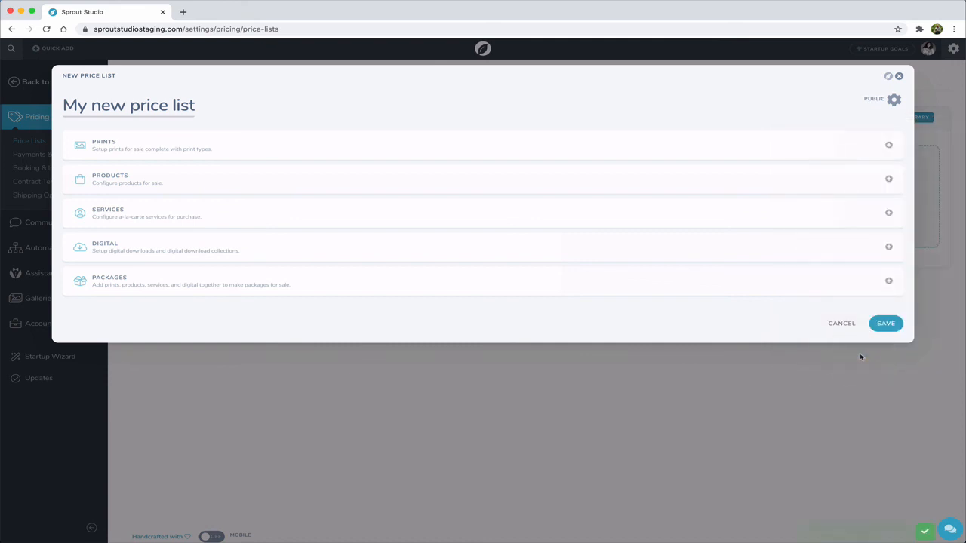
pyautogui.click(889, 324)
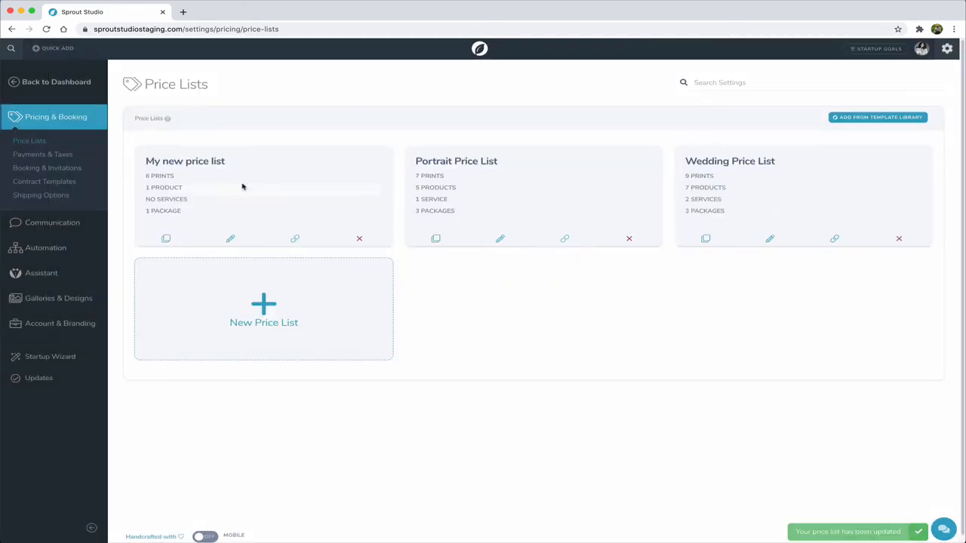
# - Preview the live page of "My new price list" as the Lilly Rose Photography brand and view its packages
pyautogui.click(293, 240)
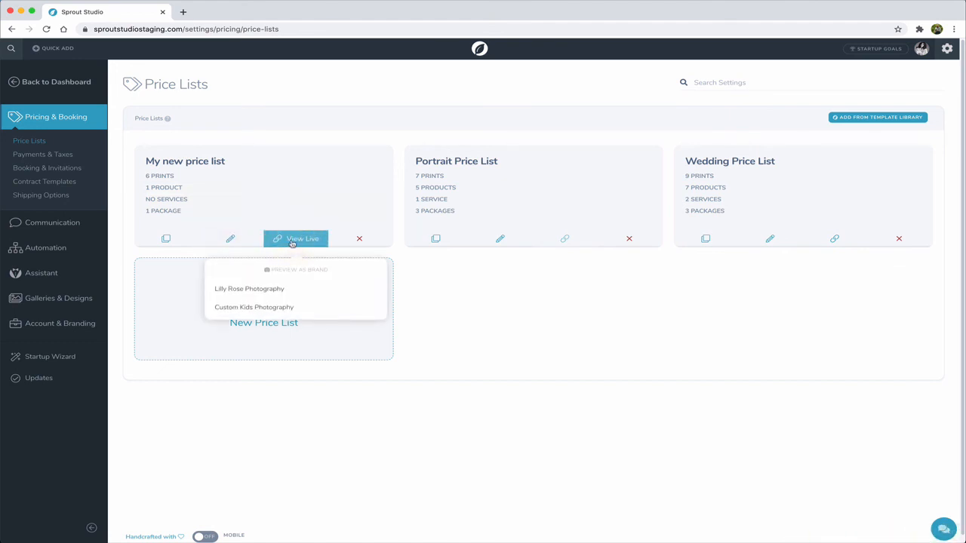
pyautogui.click(263, 294)
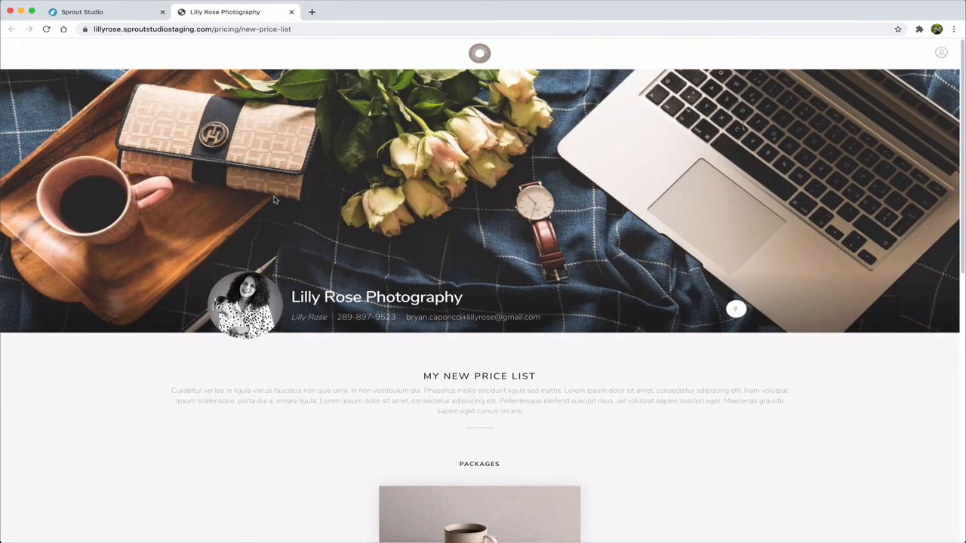
pyautogui.scroll(-2, 257, 366)
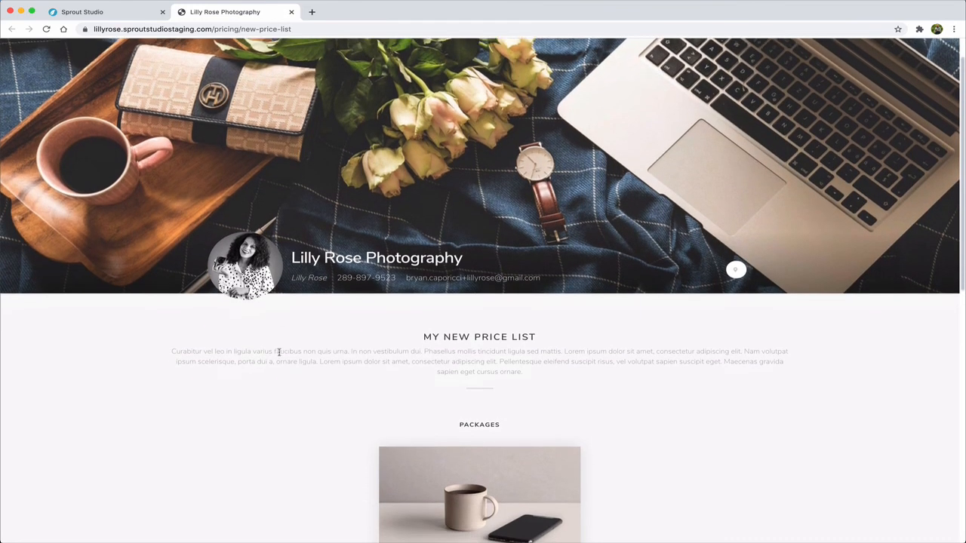
pyautogui.scroll(-5, 382, 302)
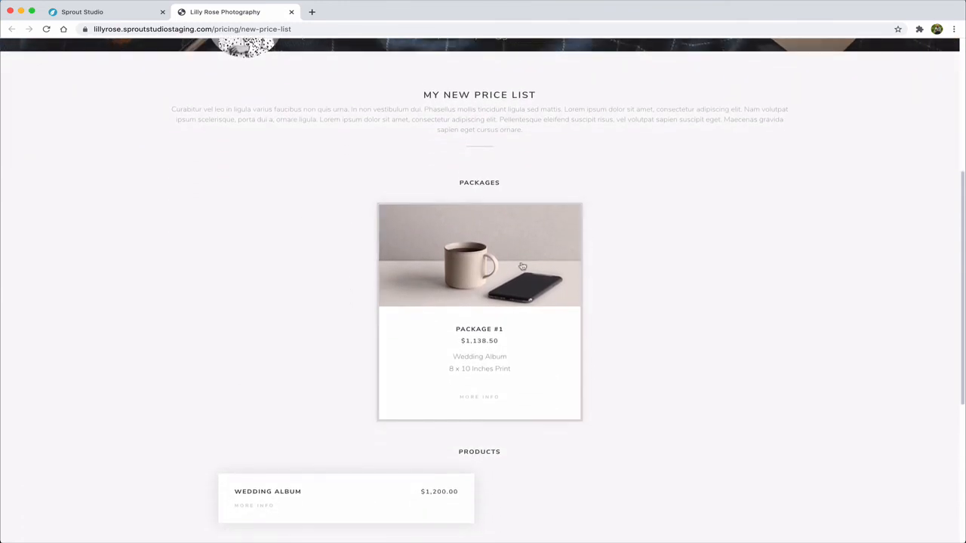
# - Examine the details of Package #1 on the live page, including the Wedding Album's description, and close them
pyautogui.click(480, 398)
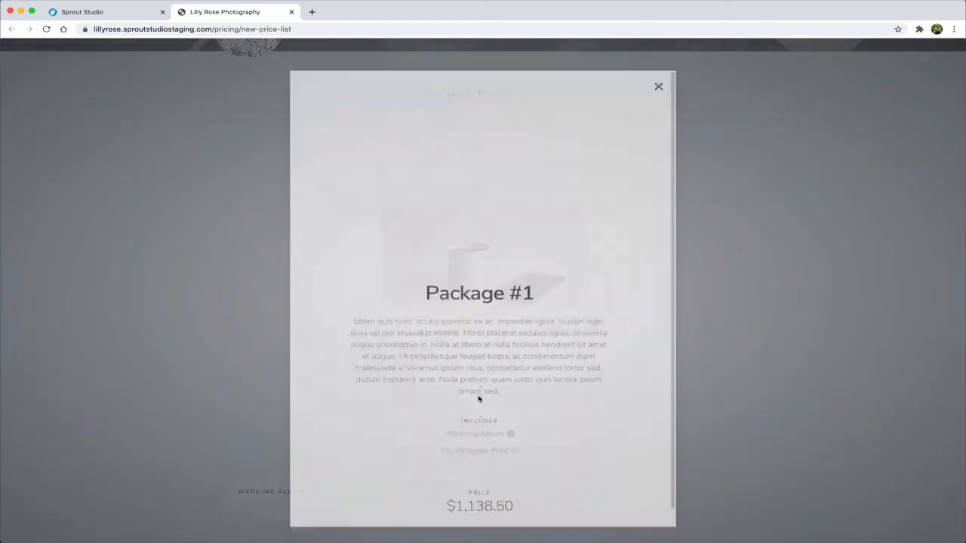
pyautogui.scroll(-1, 530, 388)
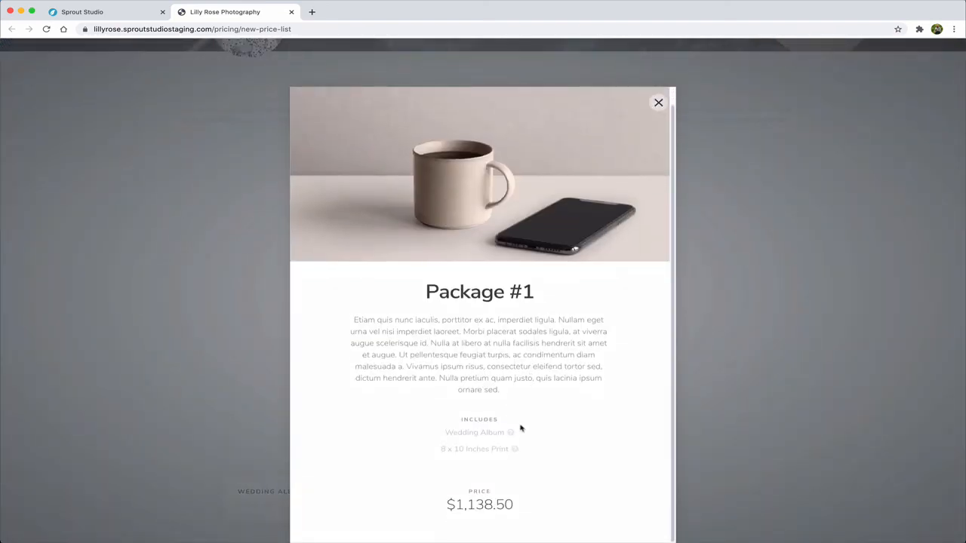
pyautogui.click(488, 436)
pyautogui.scroll(-3, 488, 437)
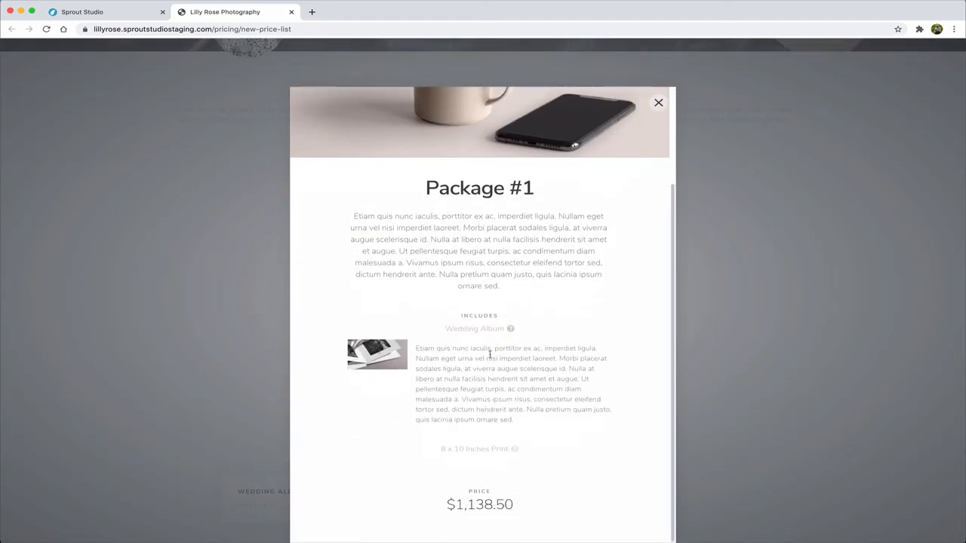
pyautogui.click(487, 328)
pyautogui.click(658, 102)
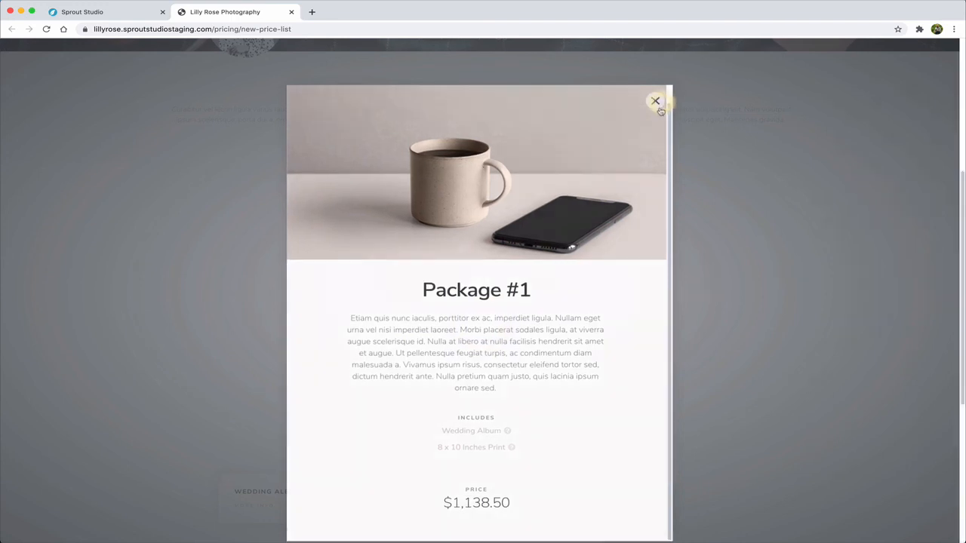
# - Look over the products, prints and digitals on the live page and return to the price lists overview
pyautogui.scroll(-5, 217, 252)
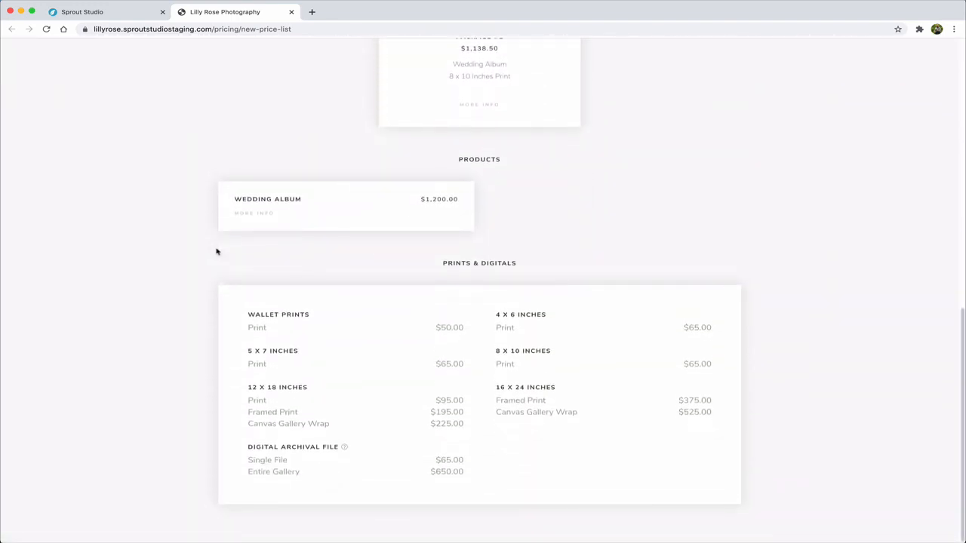
pyautogui.scroll(8, 216, 252)
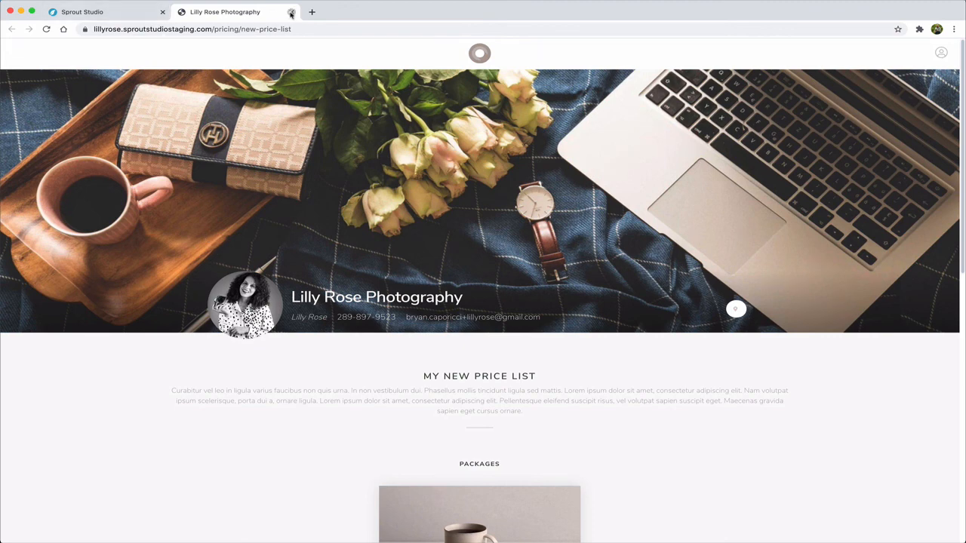
pyautogui.click(291, 11)
pyautogui.click(532, 378)
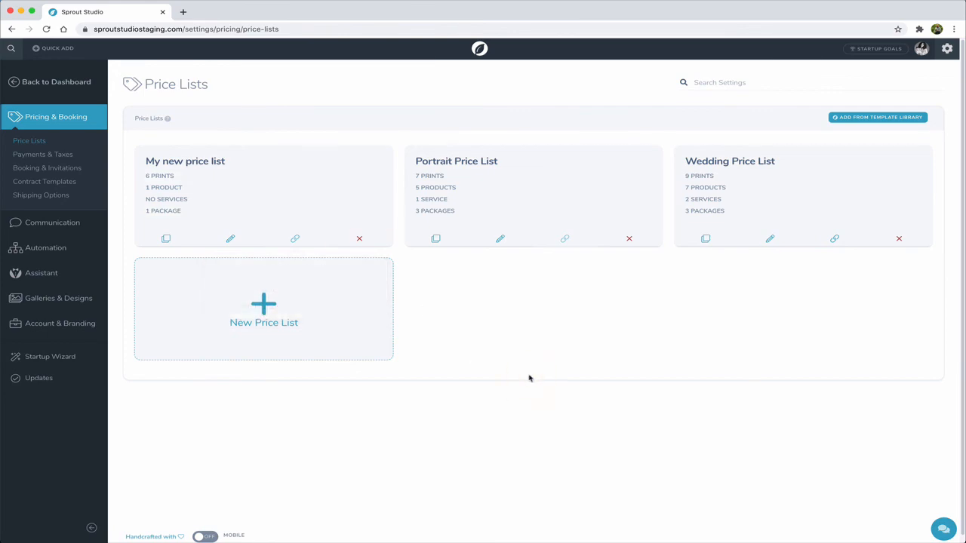